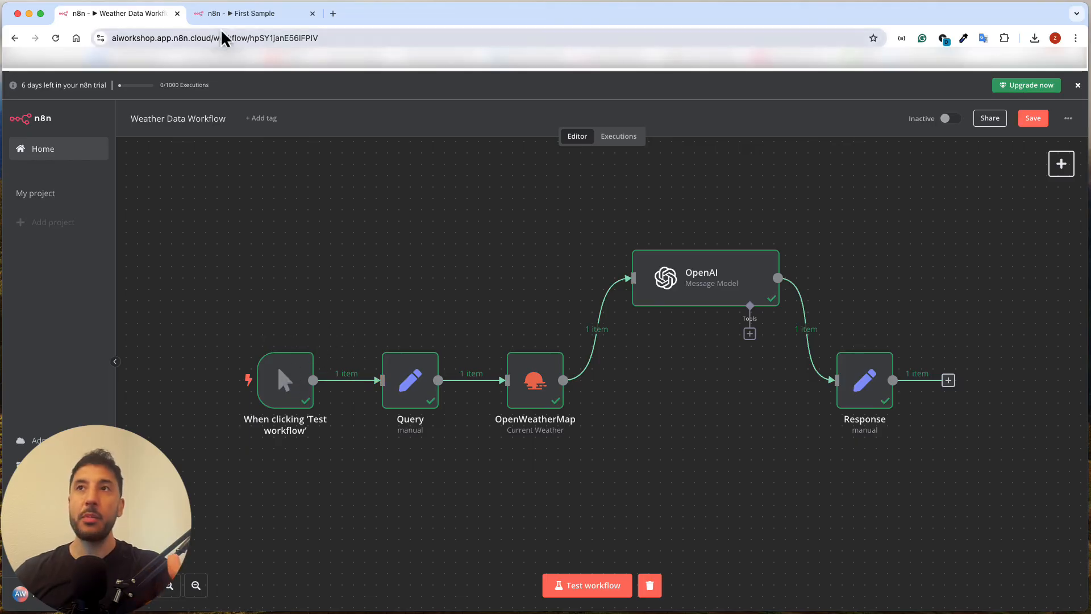
Examine the First Sample agent workflow and compare it with the Weather Data Workflow
left_click(241, 13)
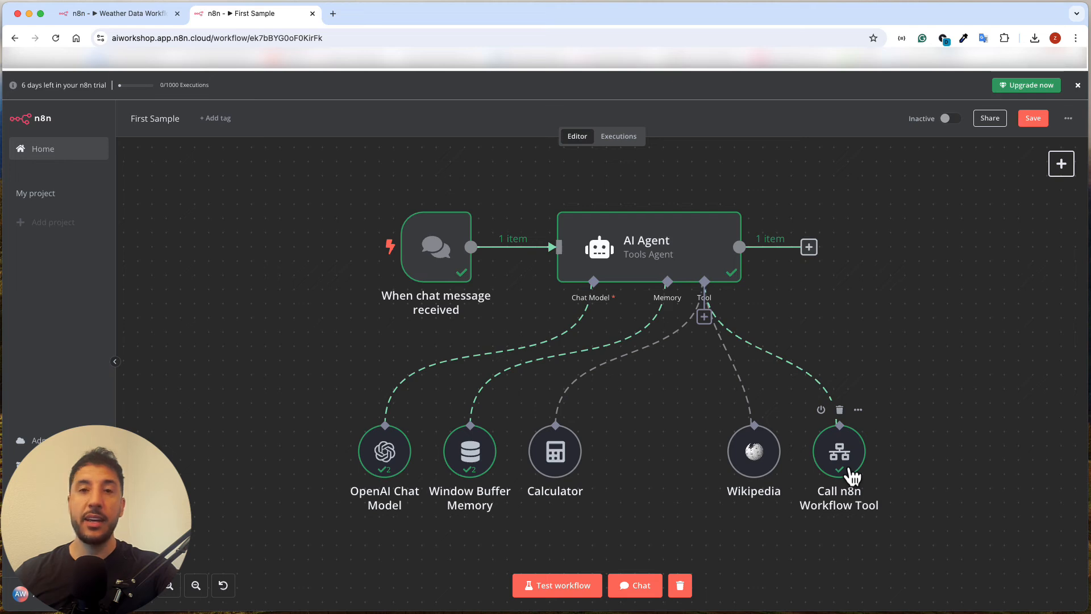
left_click(125, 20)
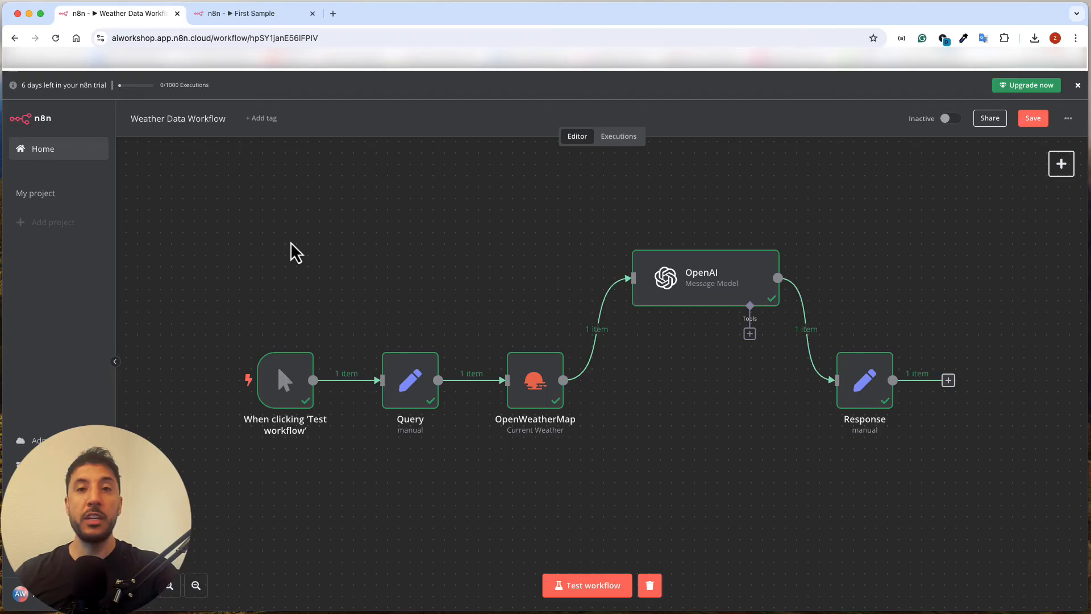
left_click(250, 16)
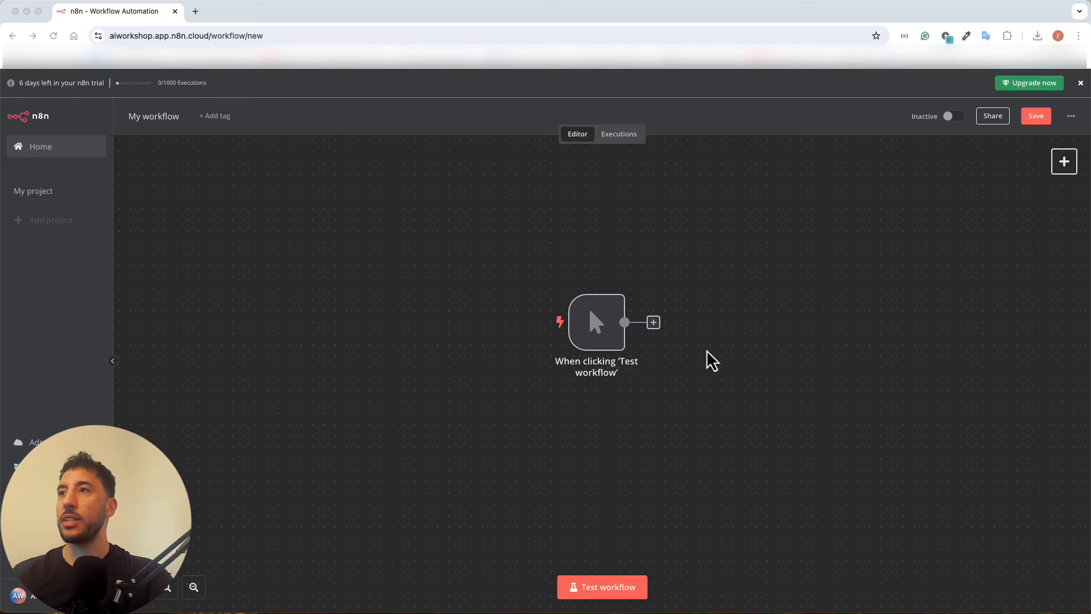
Replace the default trigger with a new manual trigger and move it left on the canvas to make room for more nodes
left_click(778, 324)
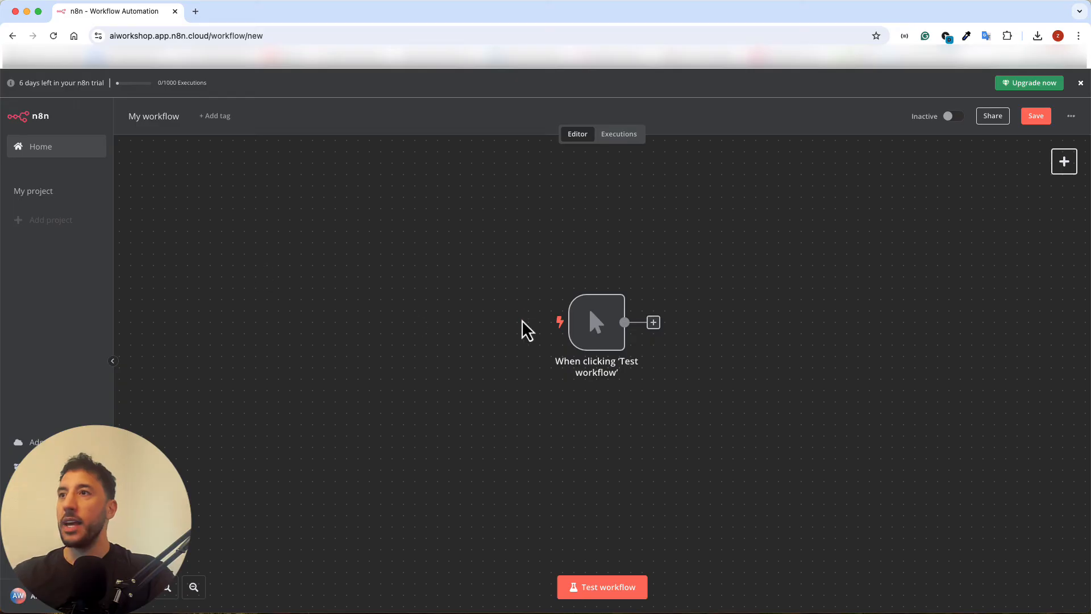
left_click_drag(496, 245, 694, 361)
key("Delete")
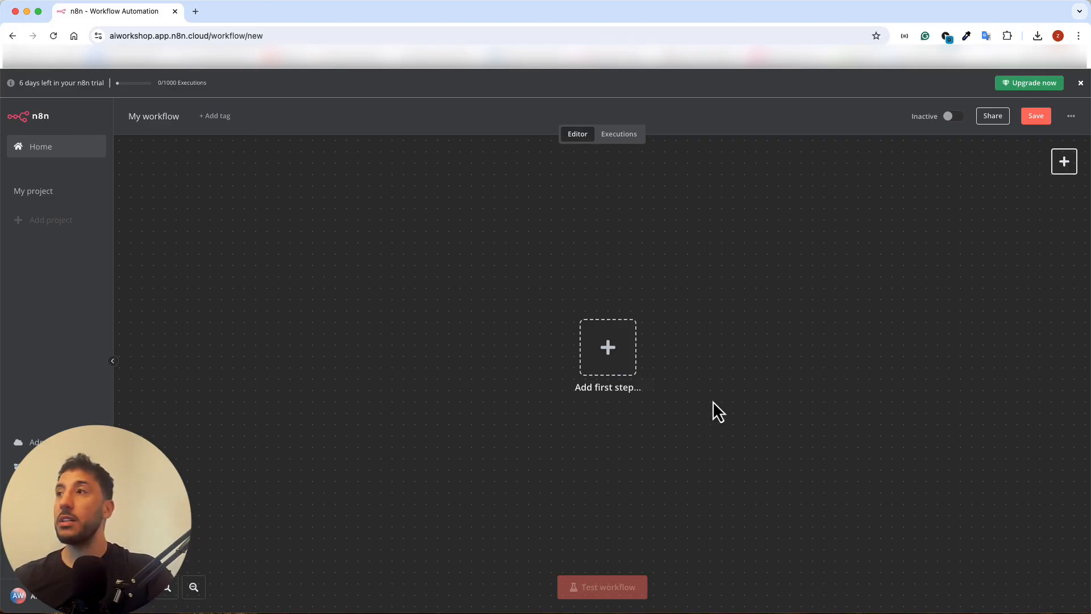
key("Tab")
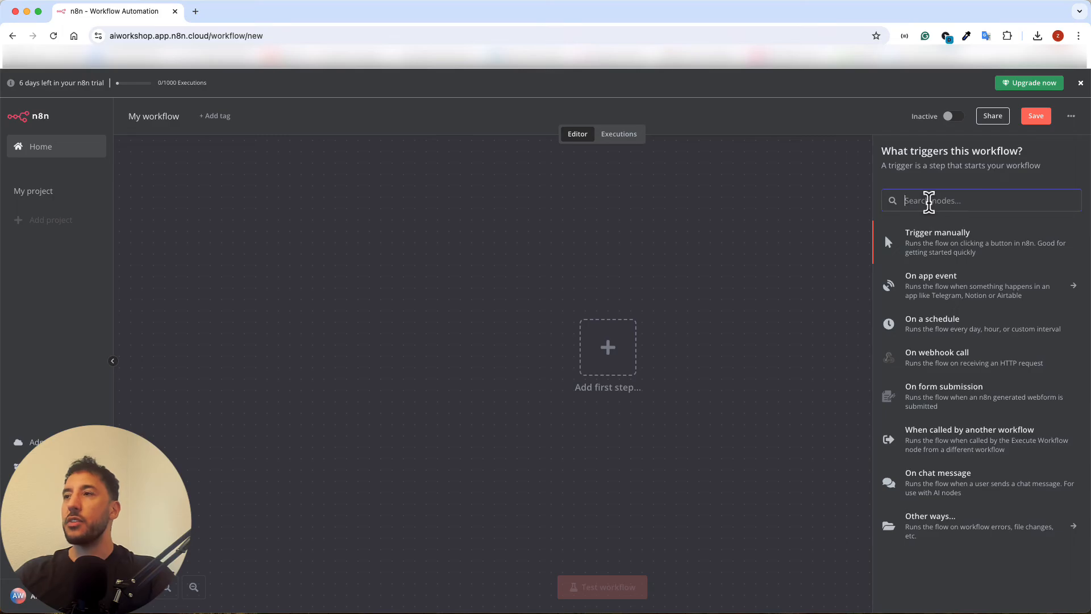
left_click(945, 252)
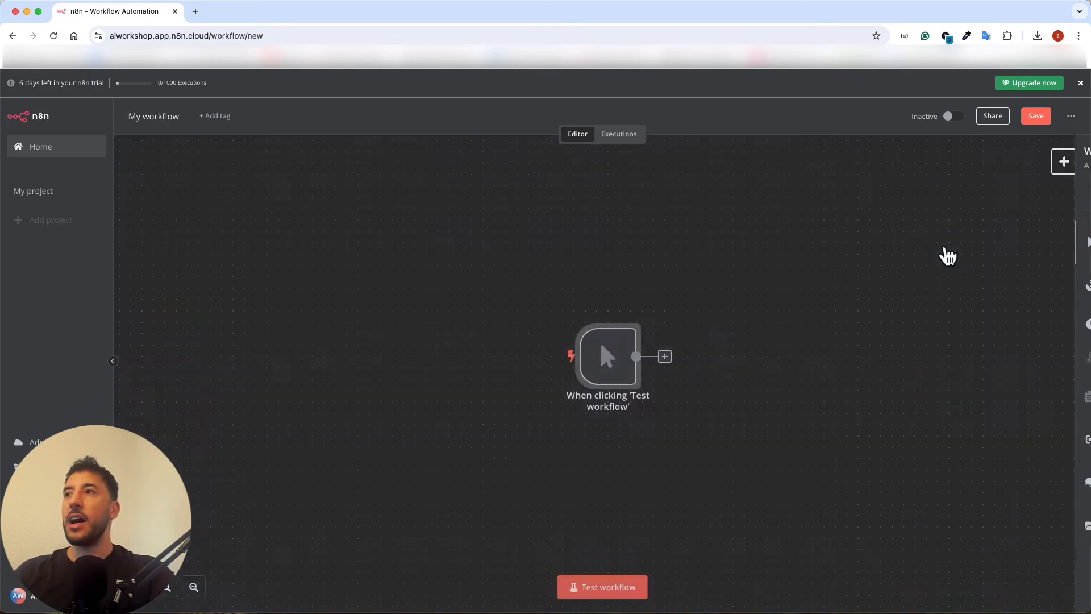
left_click_drag(606, 358, 406, 348)
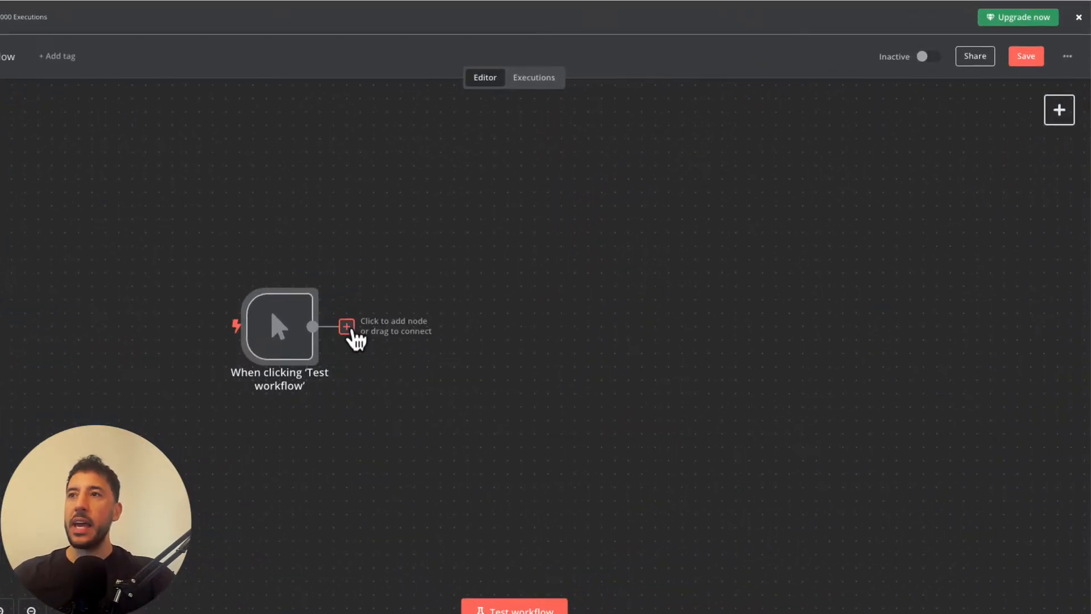
Add an AI Agent node from the Advanced AI category after the manual trigger
left_click(348, 327)
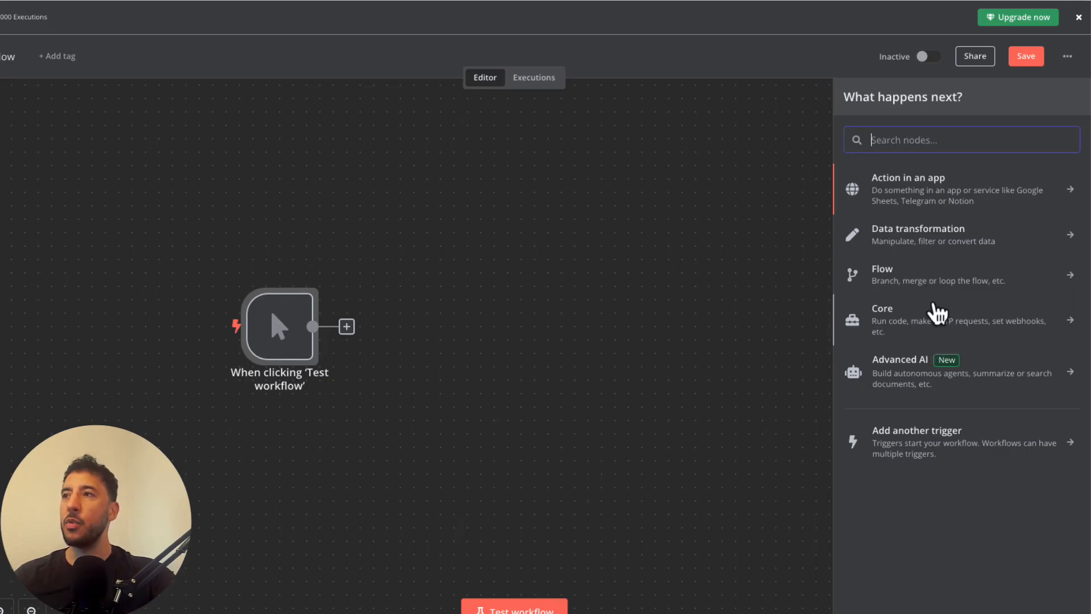
left_click(924, 376)
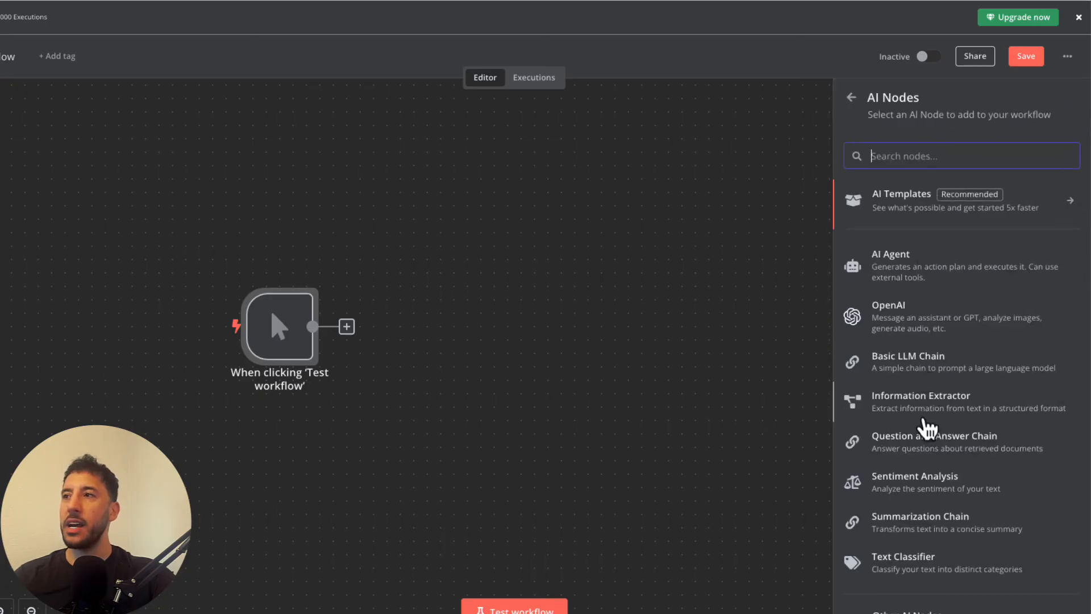
scroll(926, 429, "down", 1)
scroll(926, 349, "up", 1)
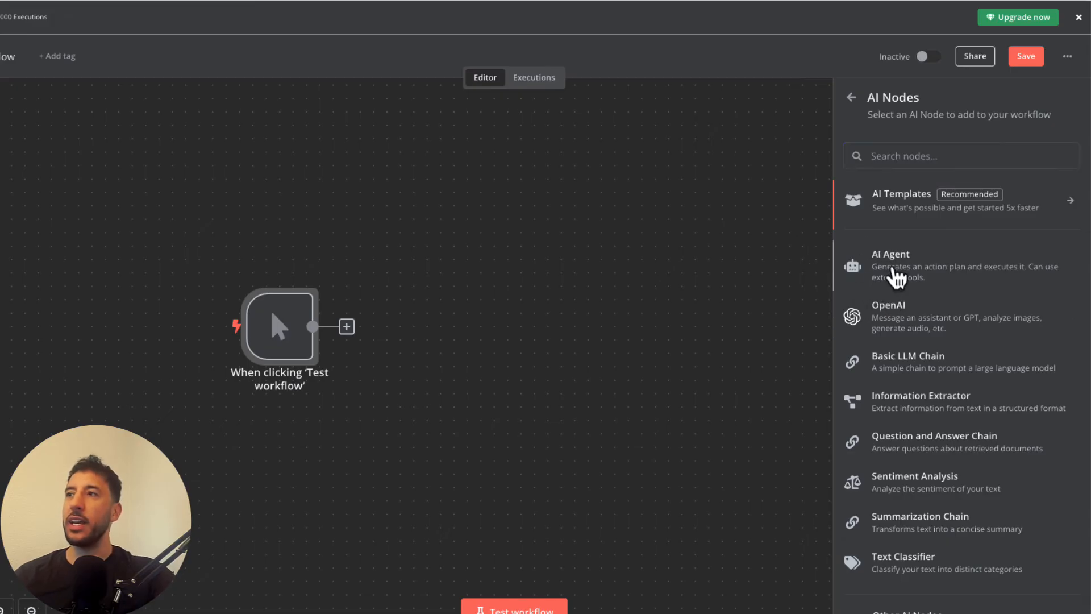
left_click(892, 271)
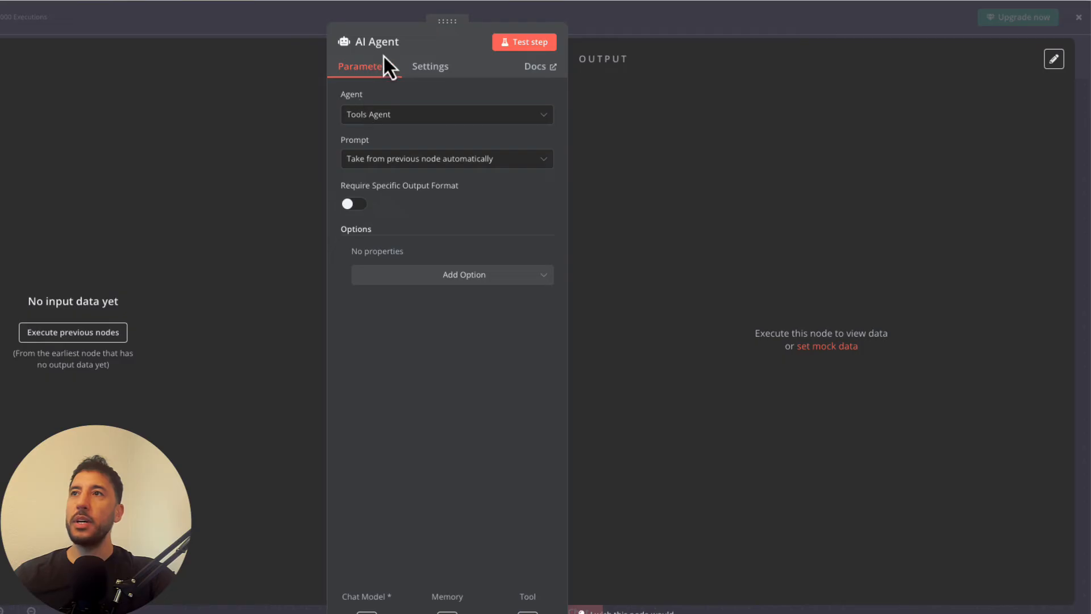
Review the AI Agent node's settings and parameters, and return to the canvas
left_click(416, 67)
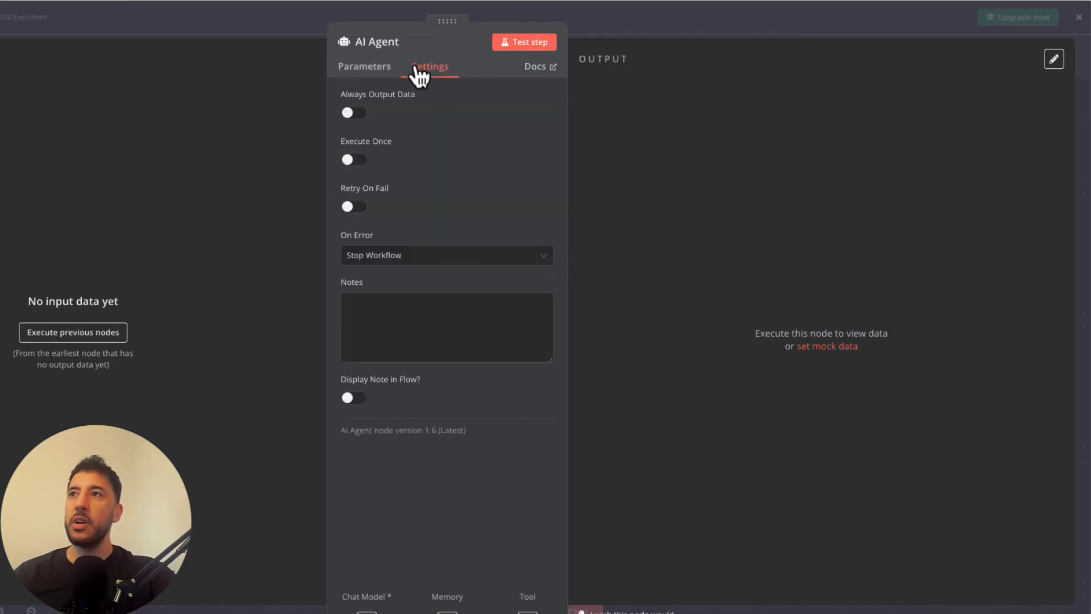
left_click(370, 71)
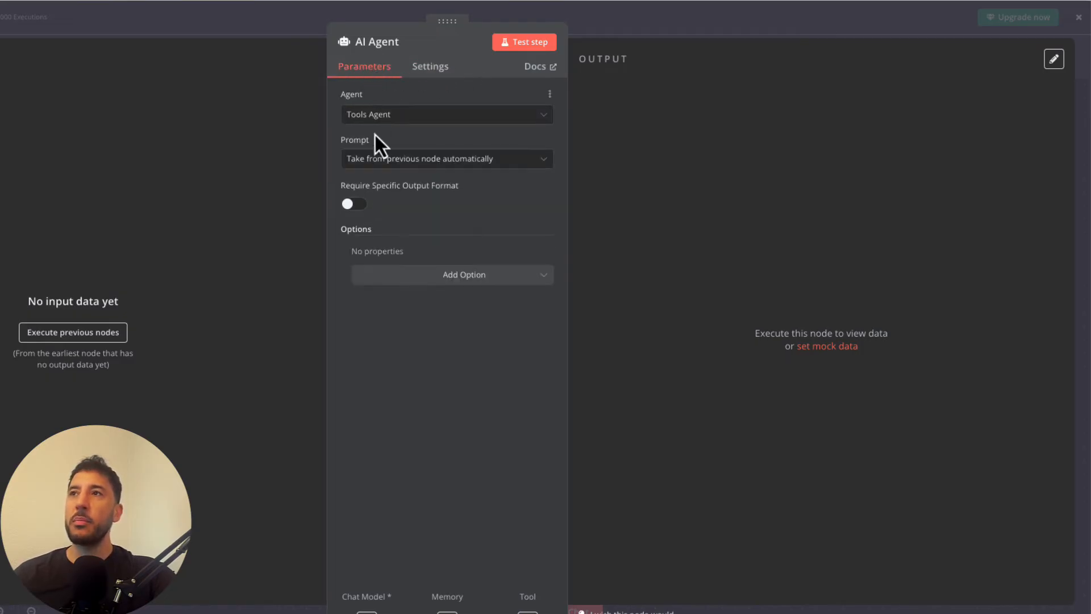
left_click(278, 26)
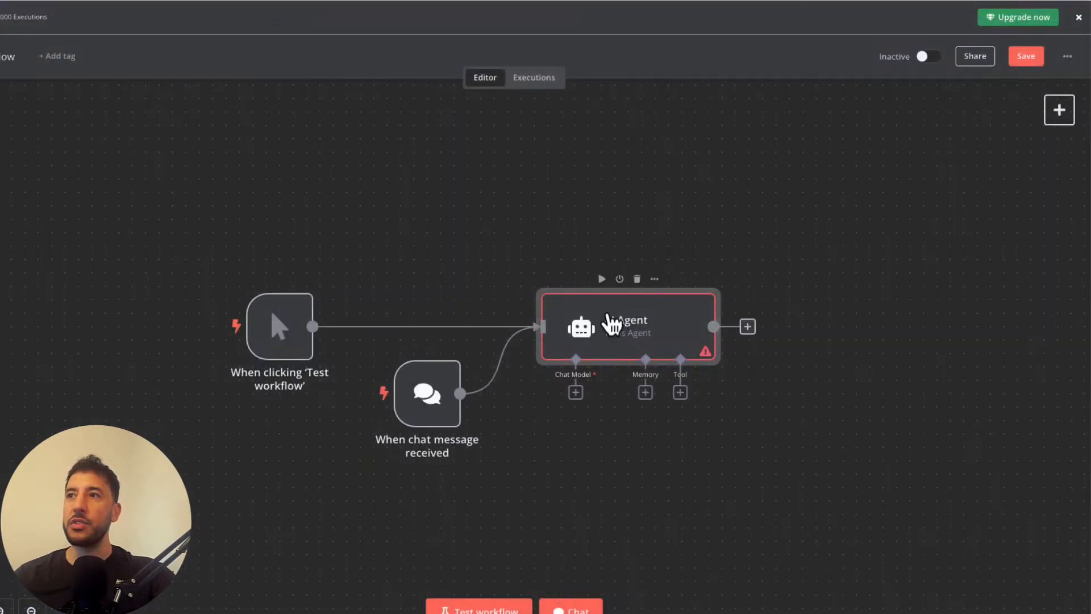
double_click(608, 316)
left_click(385, 19)
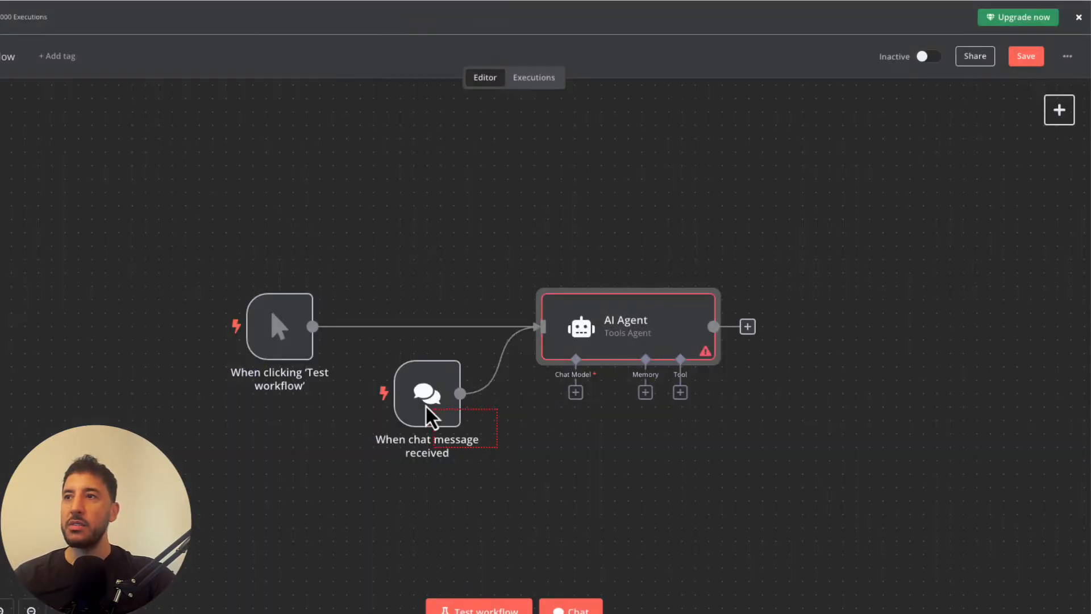
Delete the chat message trigger and move the AI Agent node closer to the manual trigger
left_click_drag(426, 407, 426, 399)
left_click(440, 403)
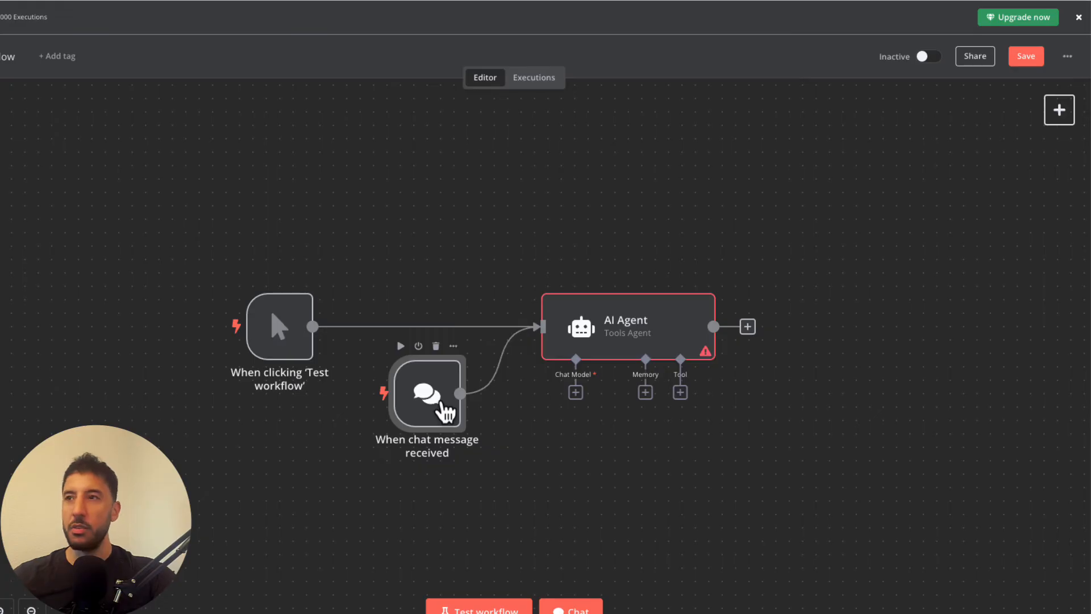
key("BackSpace")
scroll(512, 266, "down", 1)
left_click_drag(596, 324, 476, 323)
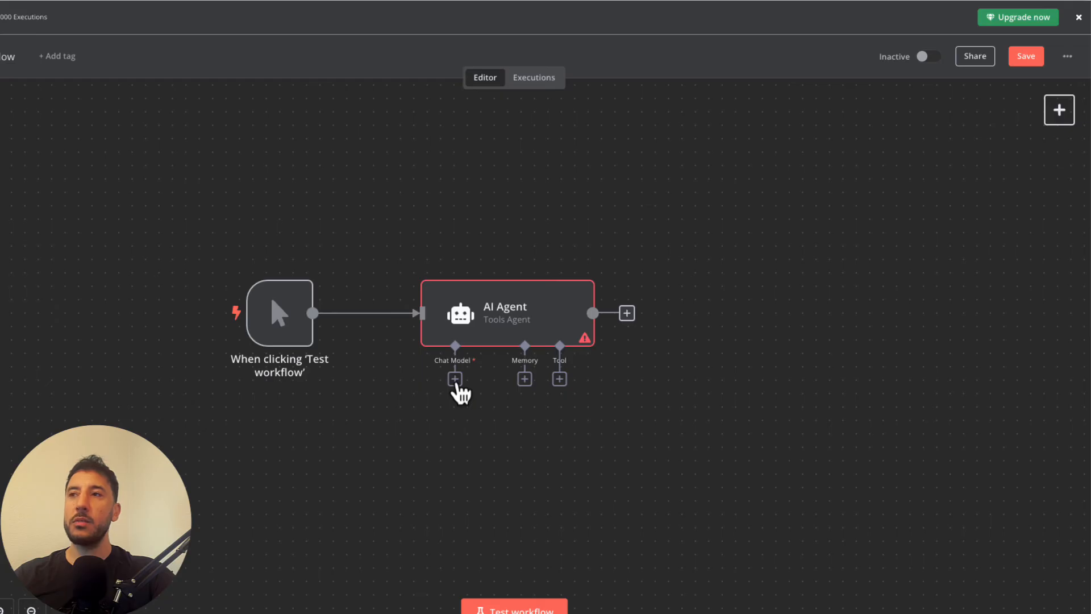
Attach an OpenAI Chat Model to the AI Agent's chat model connector, placing it below the agent
left_click_drag(458, 386, 351, 507)
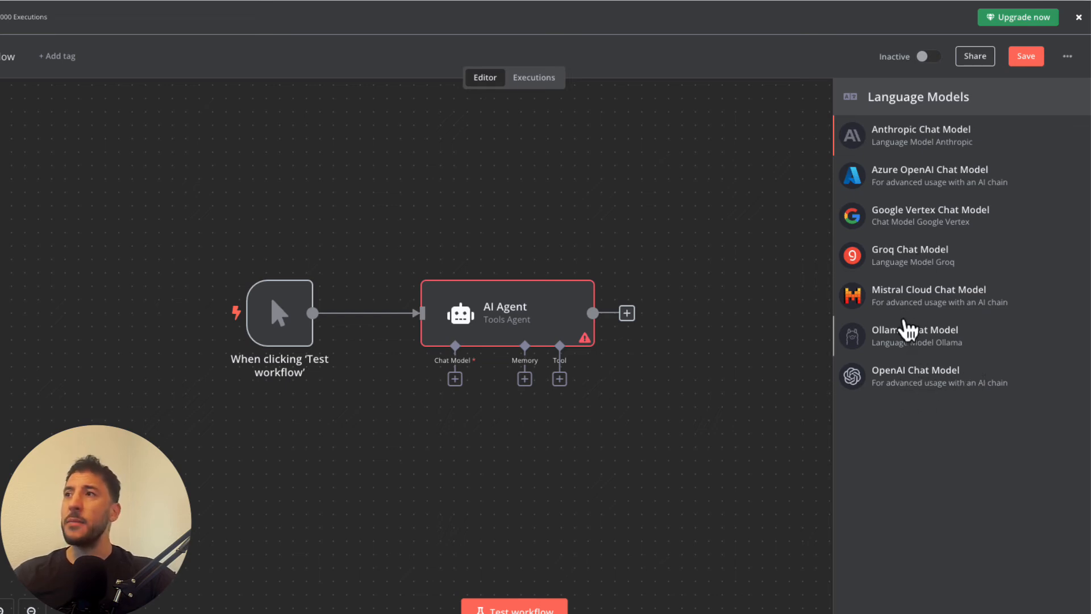
left_click(908, 382)
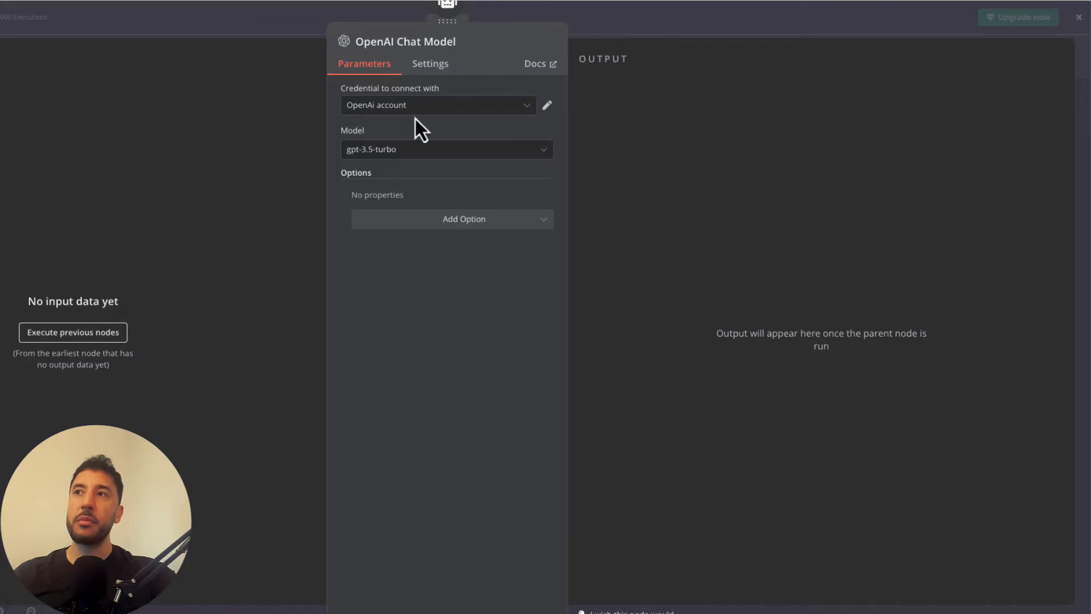
Examine the API key and organization ID fields of a new OpenAI credential, and close it without saving
left_click(468, 114)
left_click(469, 113)
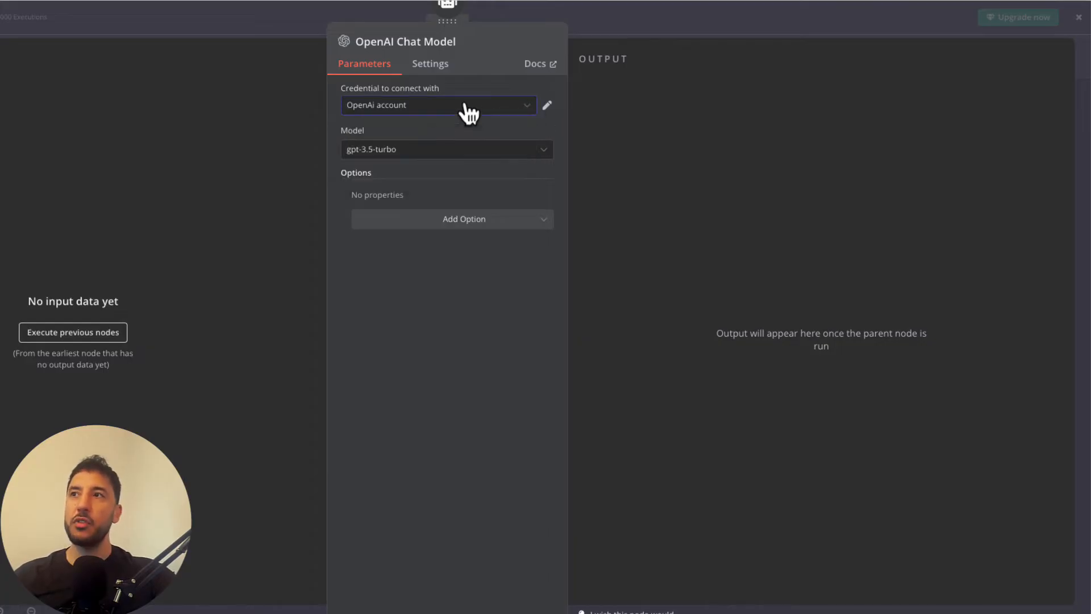
left_click(469, 114)
left_click(388, 177)
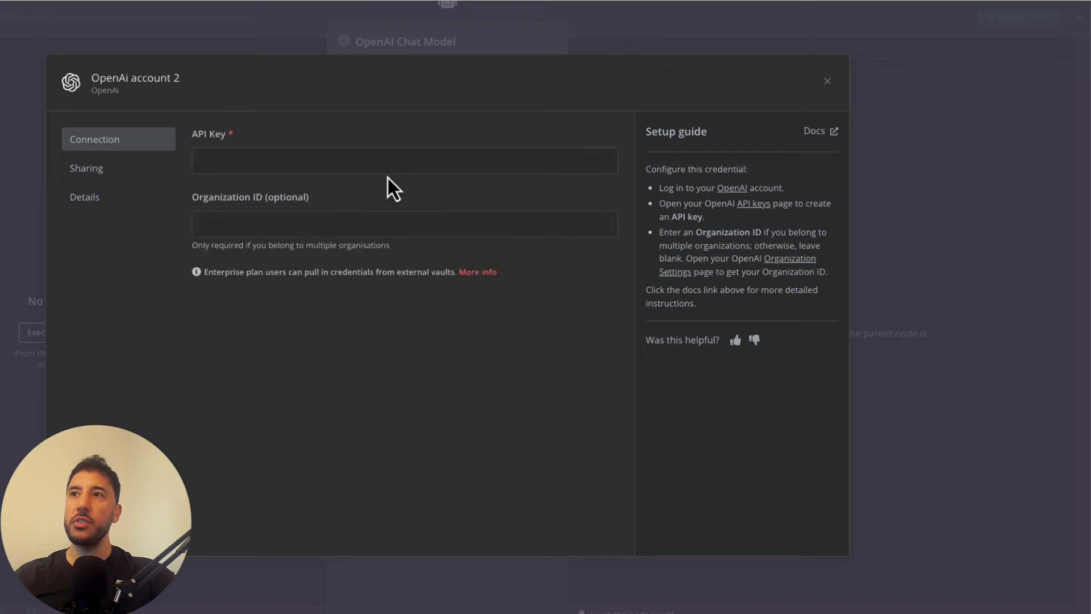
left_click(264, 166)
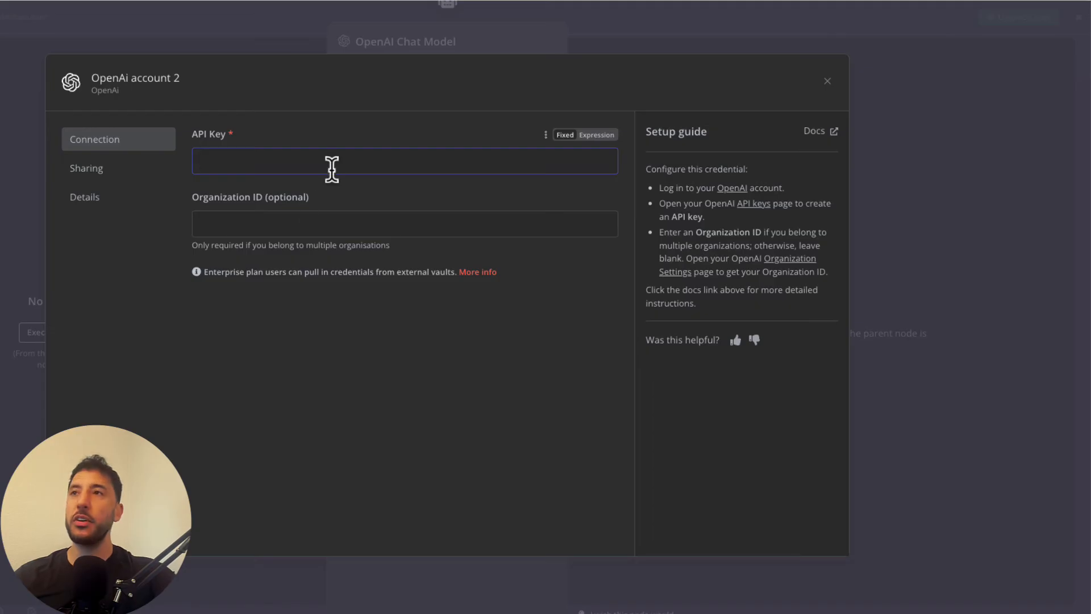
left_click(282, 222)
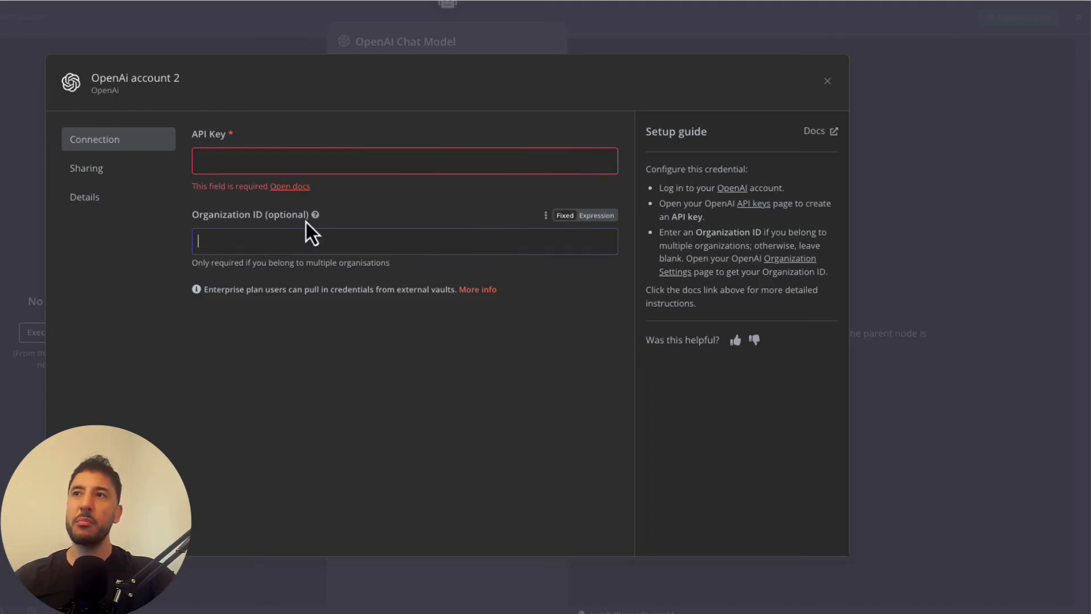
left_click(276, 166)
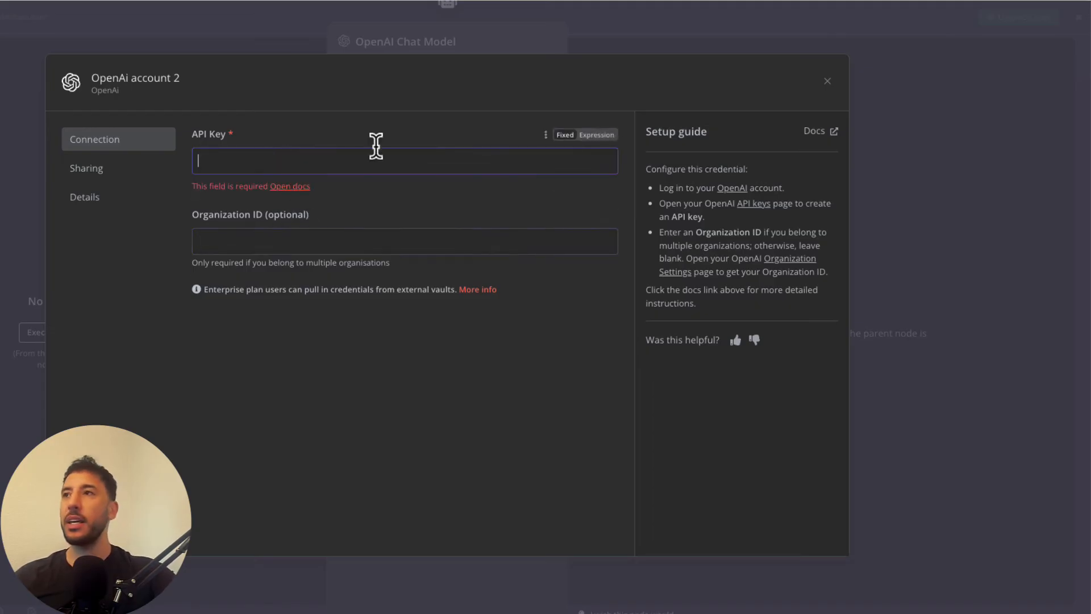
left_click(828, 79)
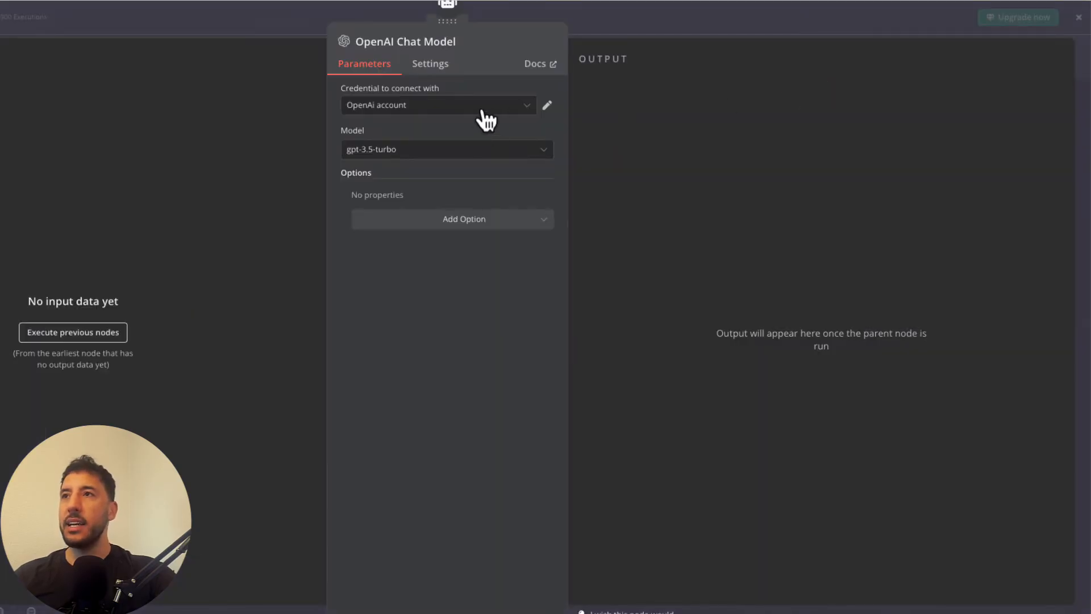
Set the OpenAI Chat Model's model to gpt-4 and move the node further left below the AI Agent
left_click(470, 157)
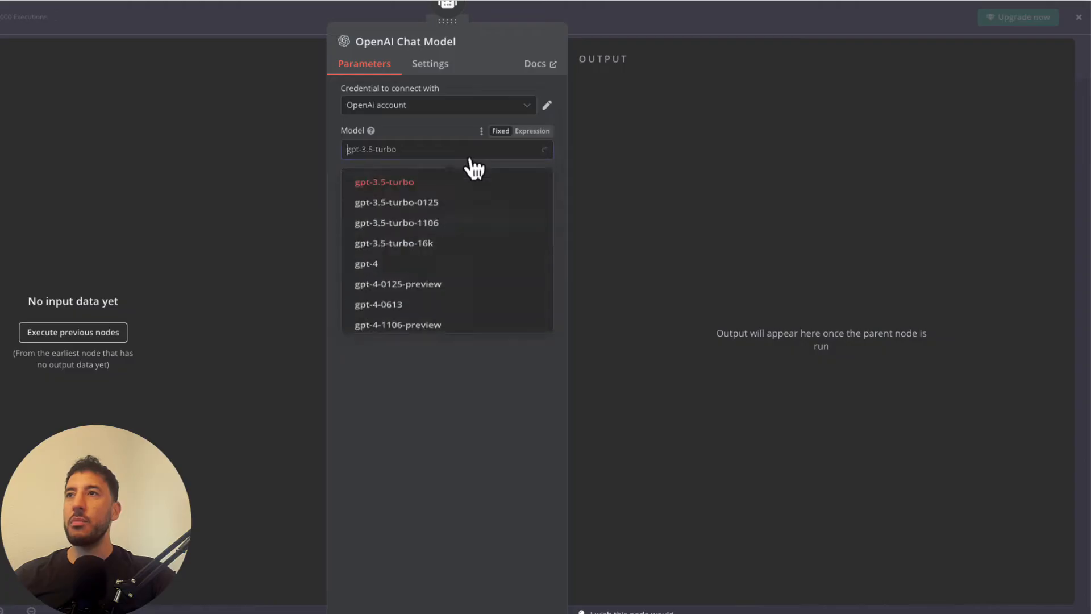
left_click(390, 274)
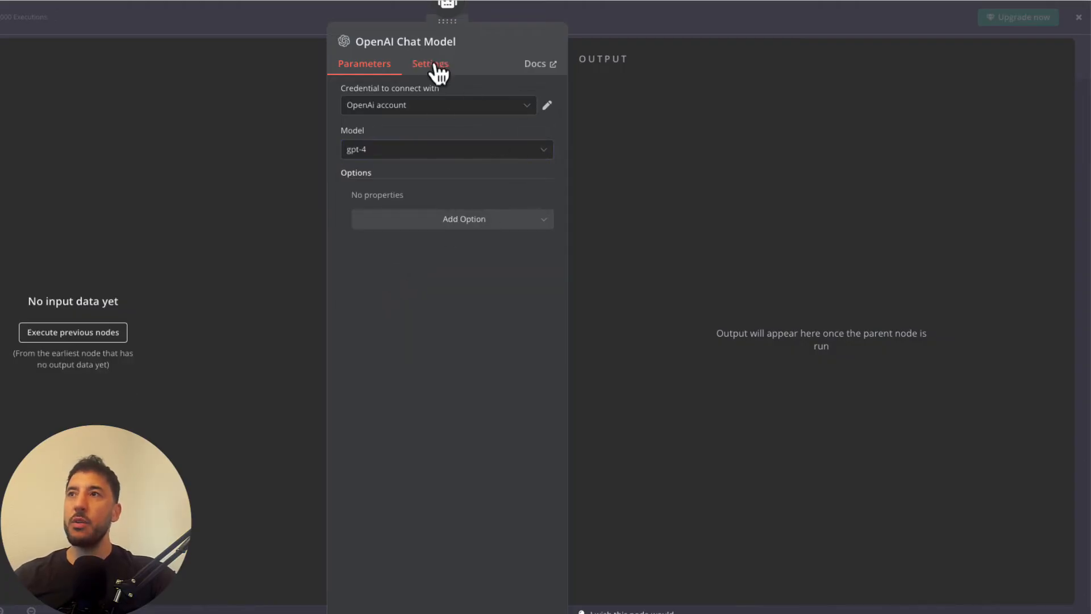
left_click(537, 15)
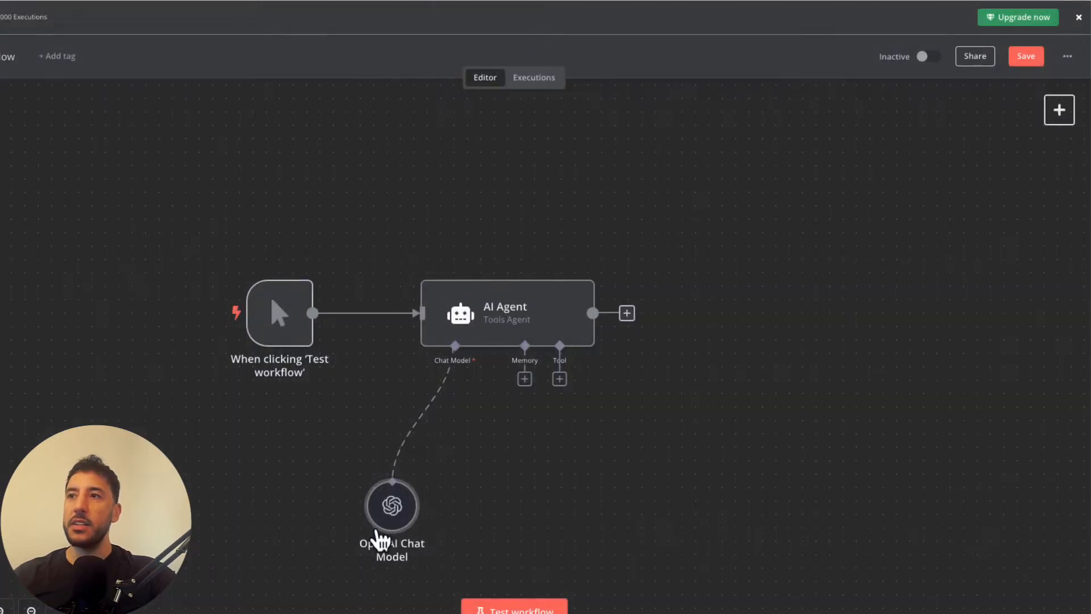
left_click_drag(372, 490, 318, 477)
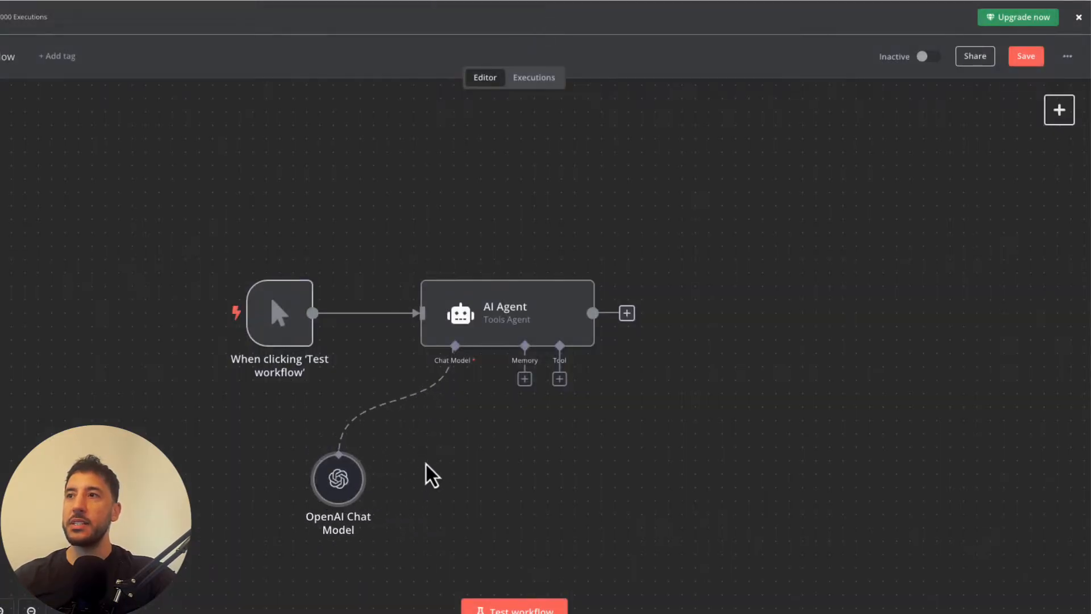
Attach a Window Buffer Memory to the AI Agent and place it beside the OpenAI Chat Model node
left_click(524, 379)
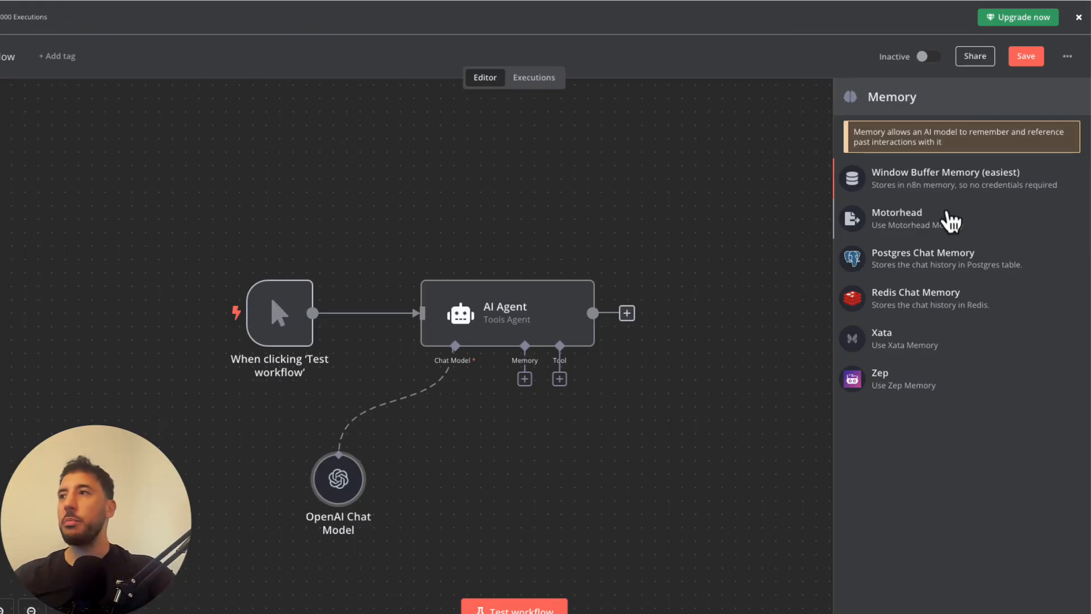
left_click(923, 181)
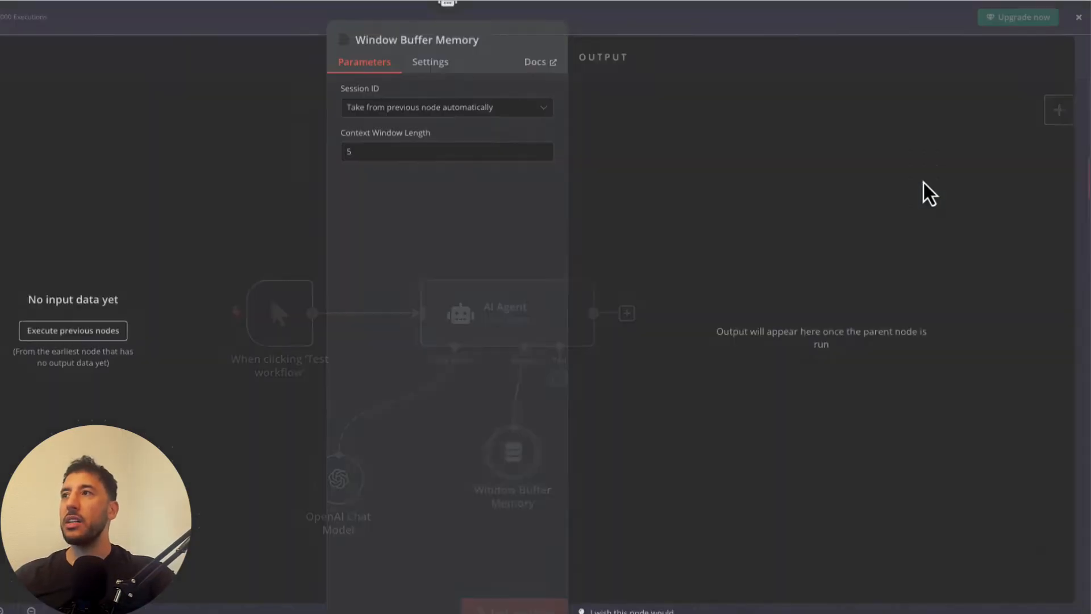
left_click(647, 26)
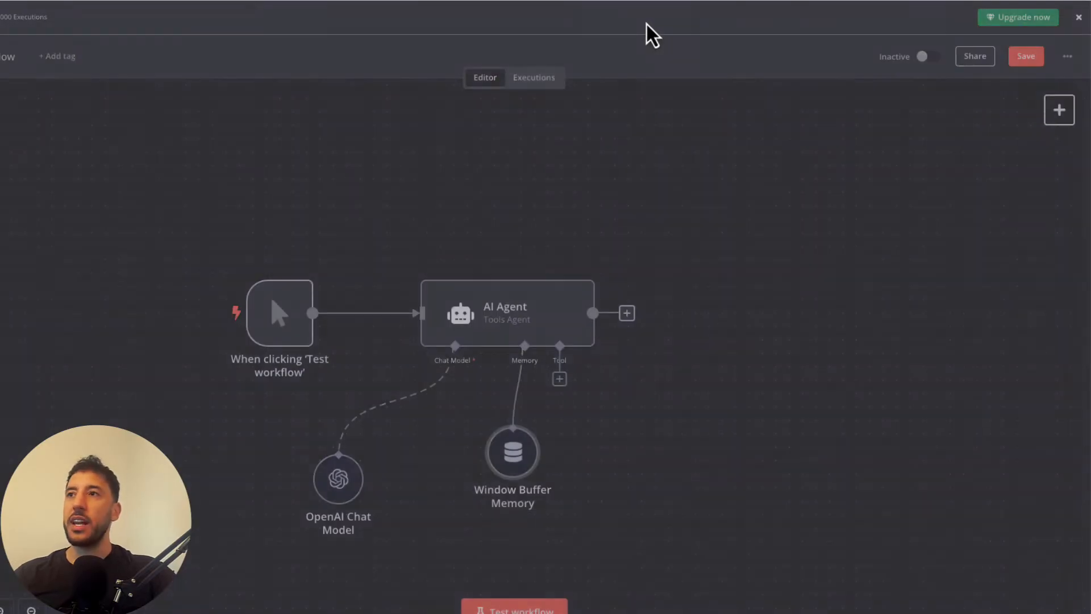
left_click_drag(519, 480, 427, 500)
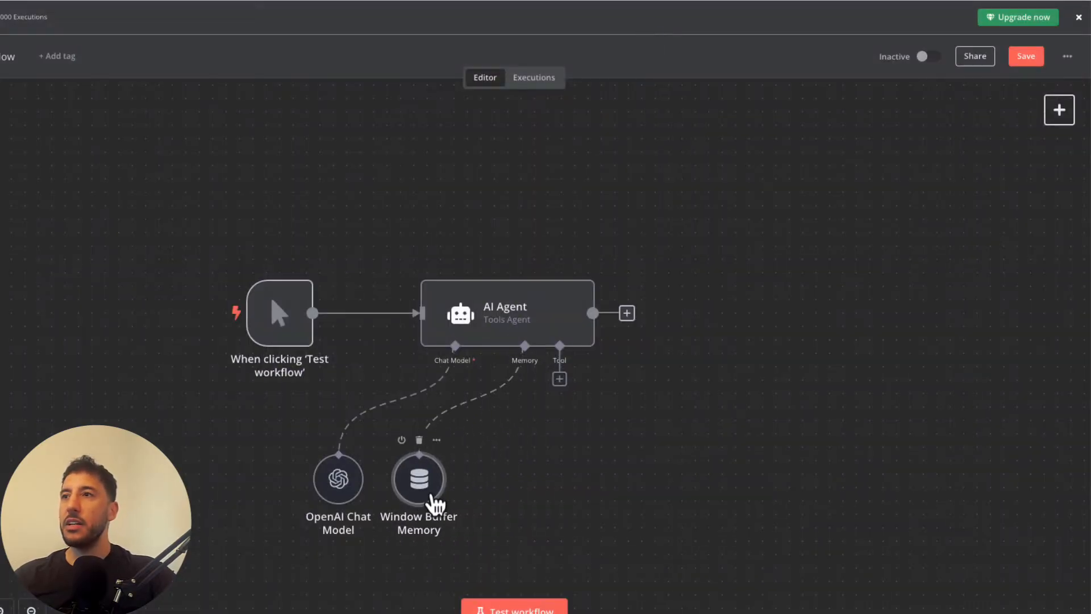
Attach a Calculator tool to the AI Agent and place it level with the Window Buffer Memory node
left_click(565, 383)
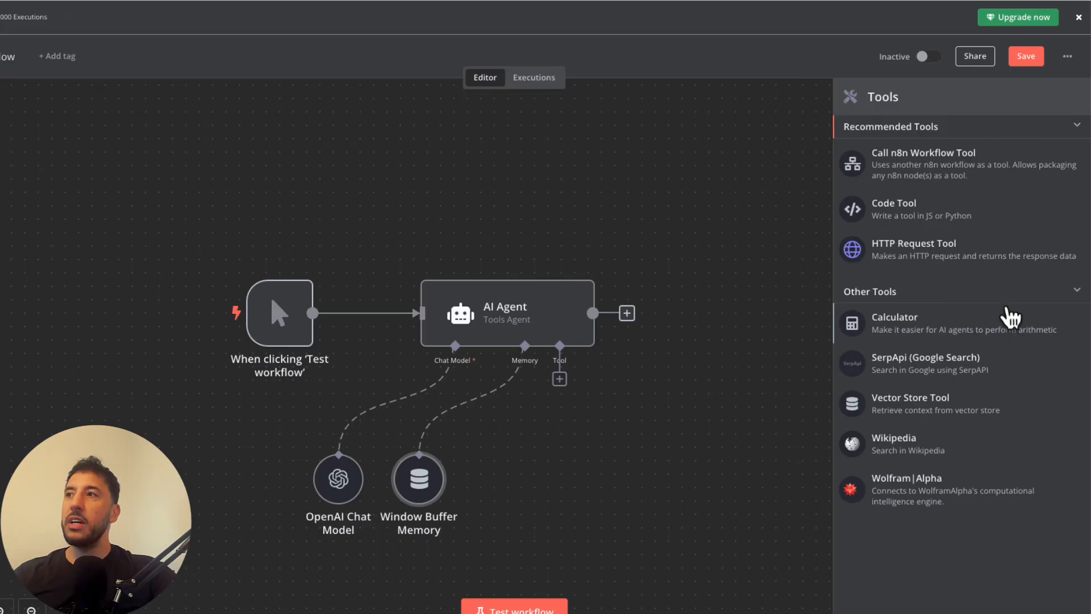
left_click(900, 337)
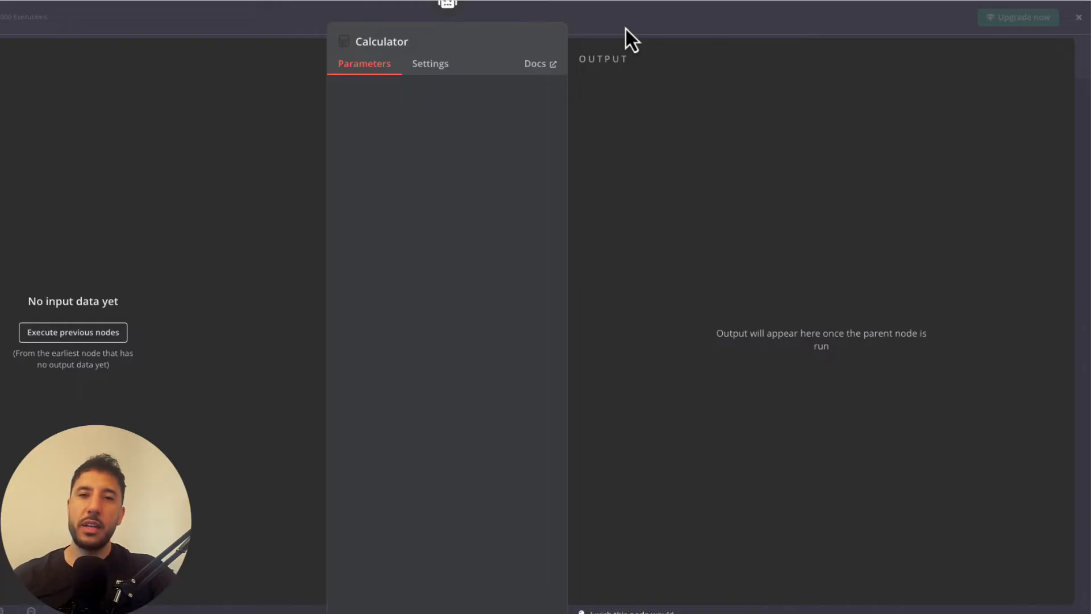
left_click(626, 29)
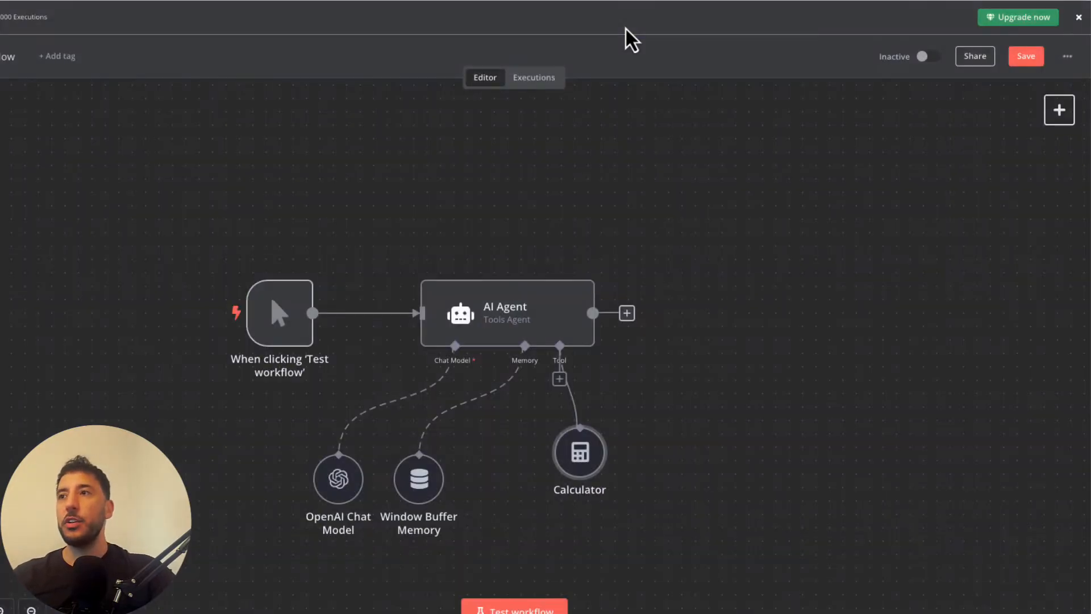
left_click_drag(533, 487, 573, 507)
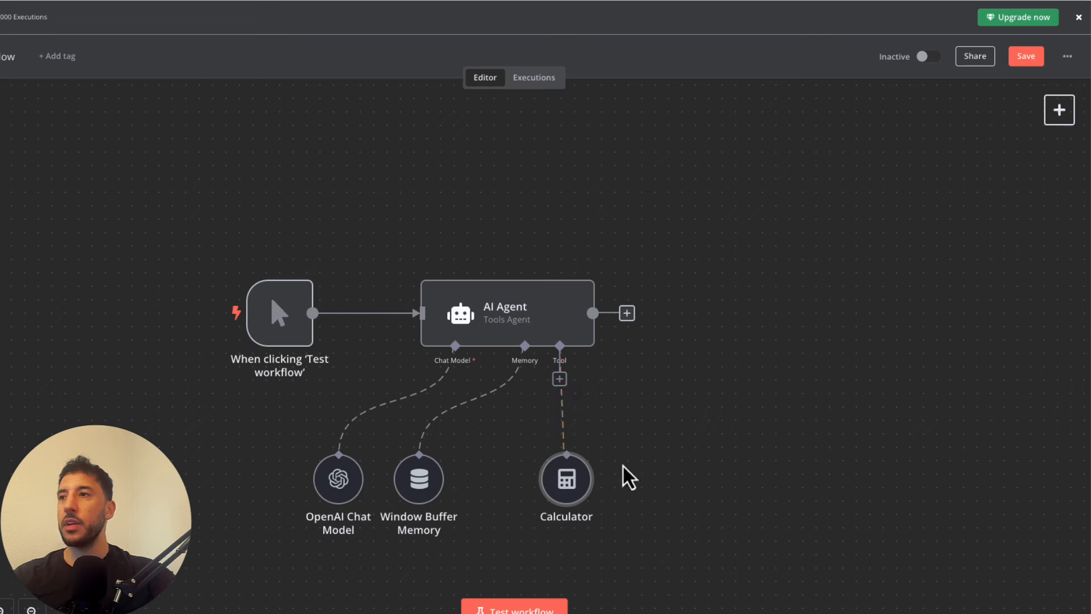
Attach a Wikipedia tool to the AI Agent alongside the Calculator and return to the canvas
left_click(560, 380)
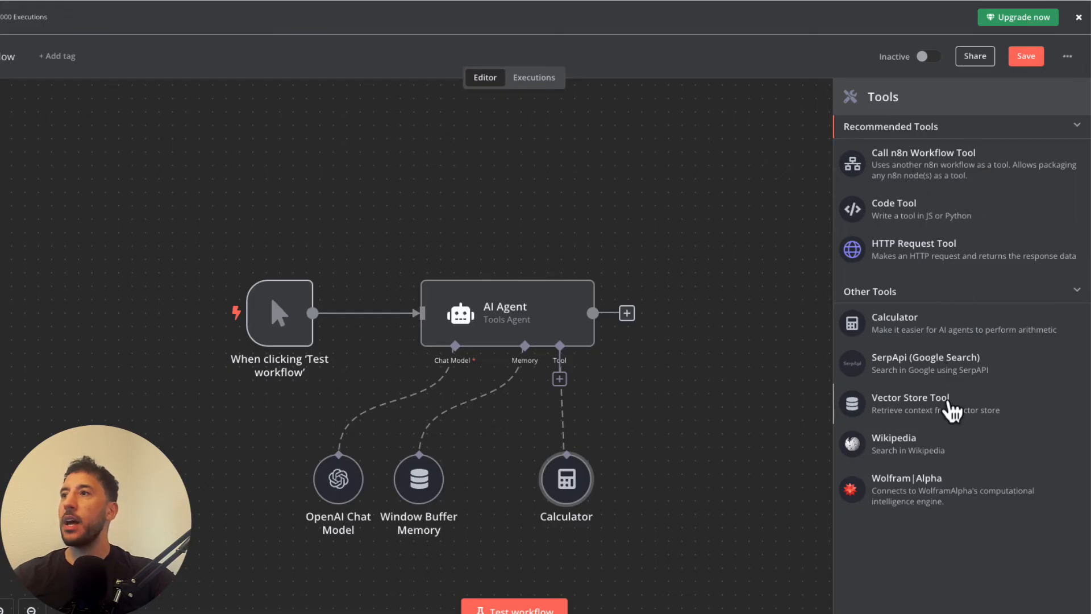
left_click(899, 454)
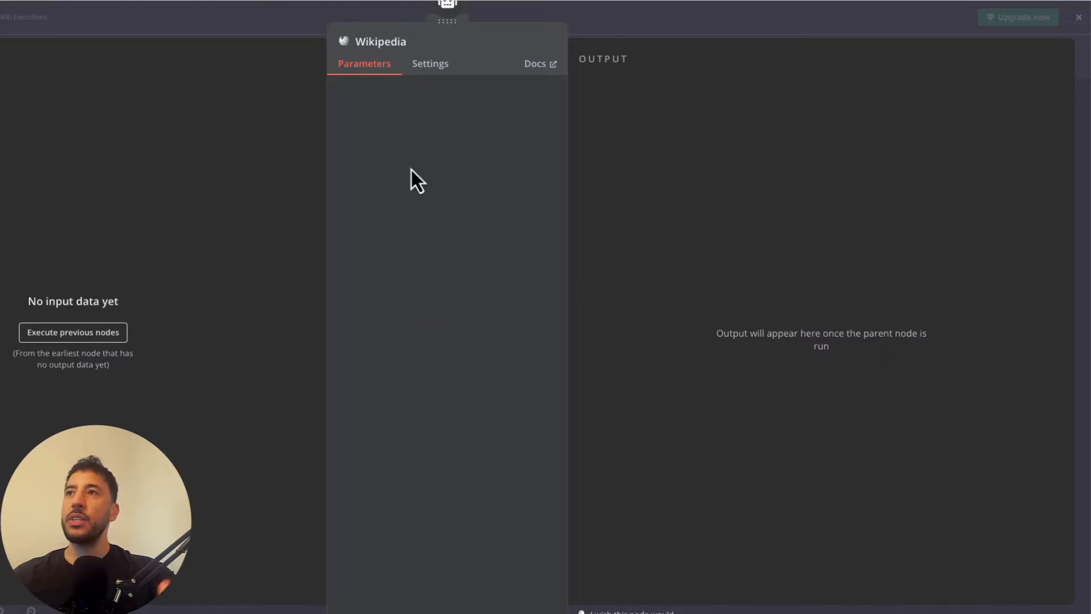
left_click(658, 23)
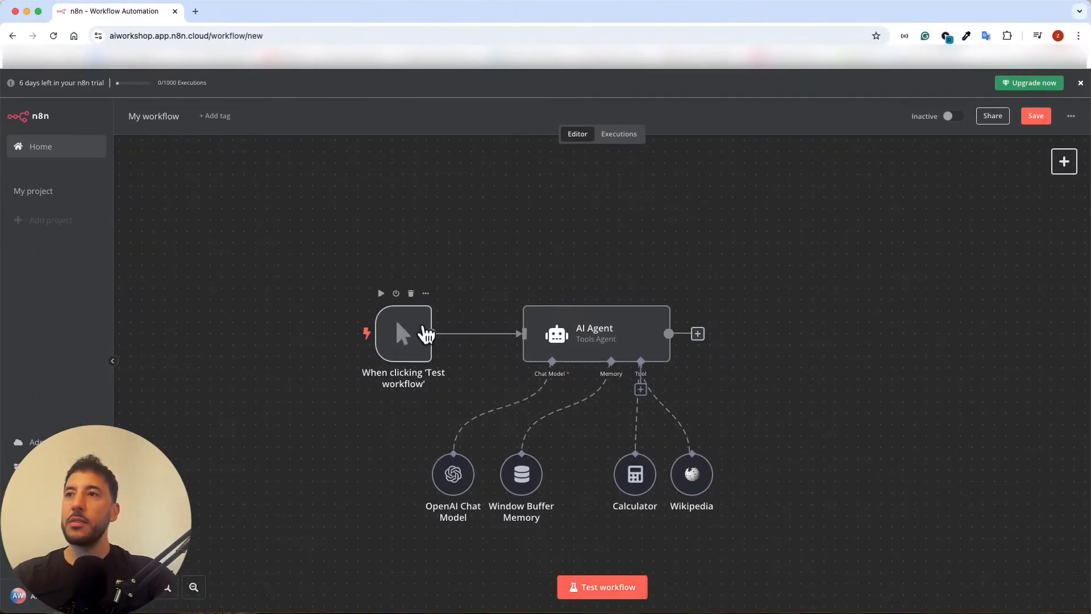
Delete the manual "When clicking 'Test workflow'" trigger from the workflow
left_click(427, 284)
left_click(429, 278)
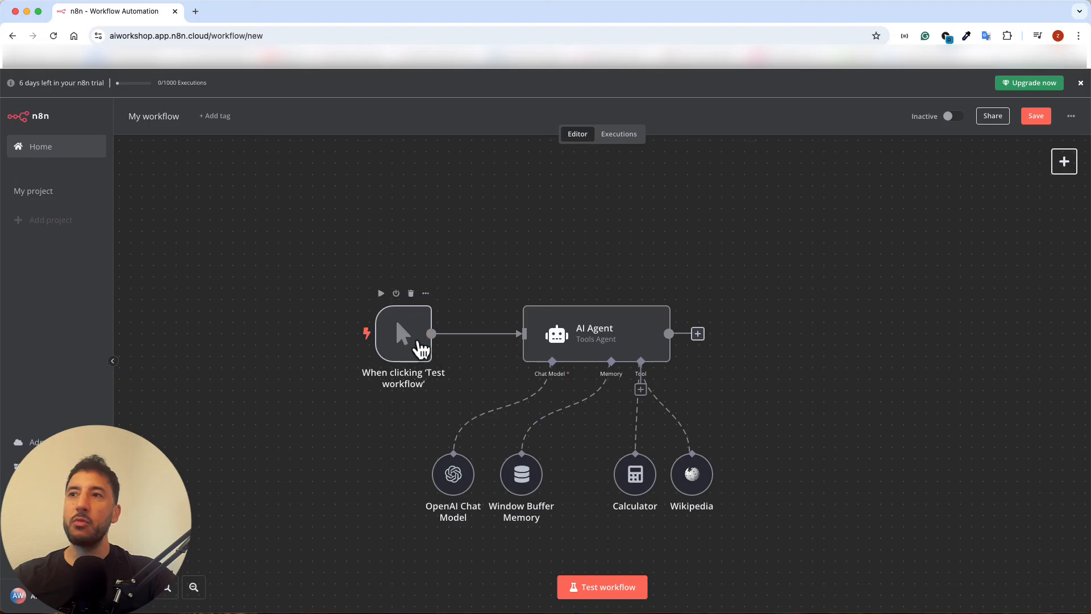
left_click_drag(346, 262, 486, 379)
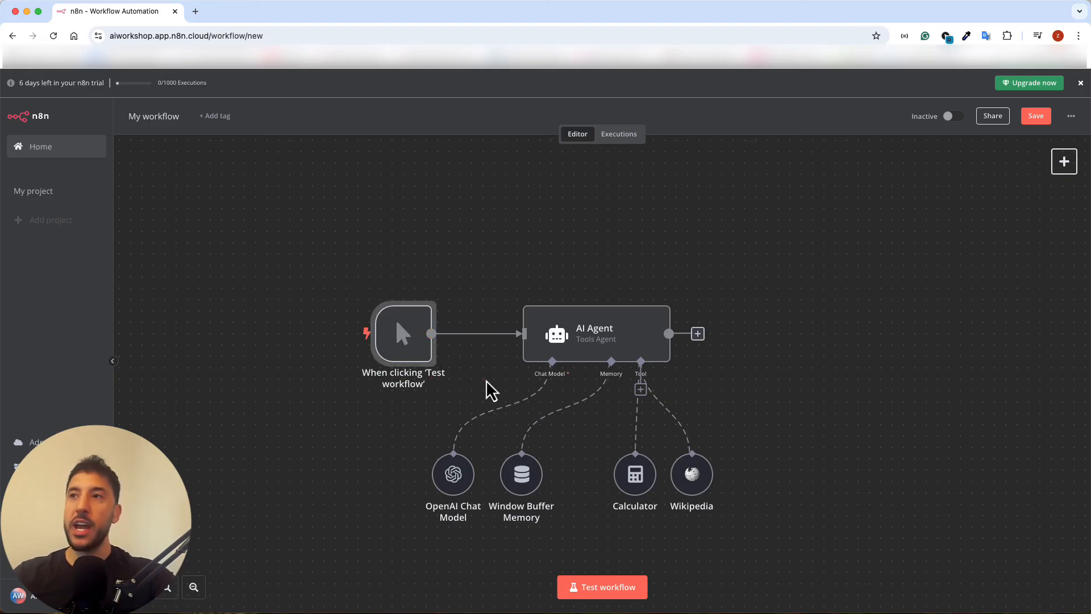
key("Delete")
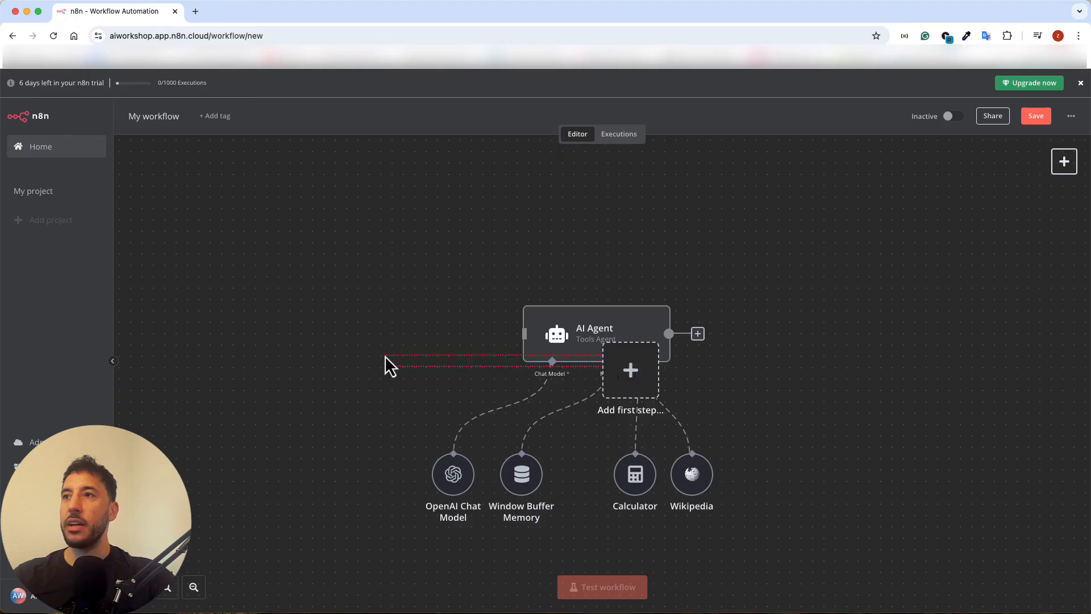
Add an On chat message trigger as the first step and place it to the left of the AI Agent
left_click(628, 364)
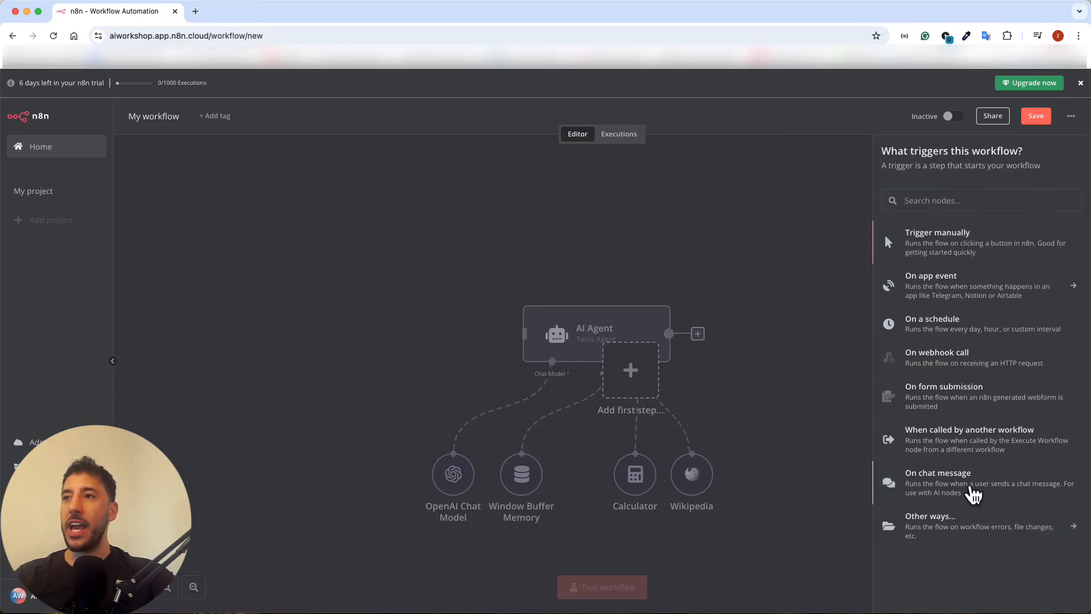
left_click(969, 490)
key("Escape")
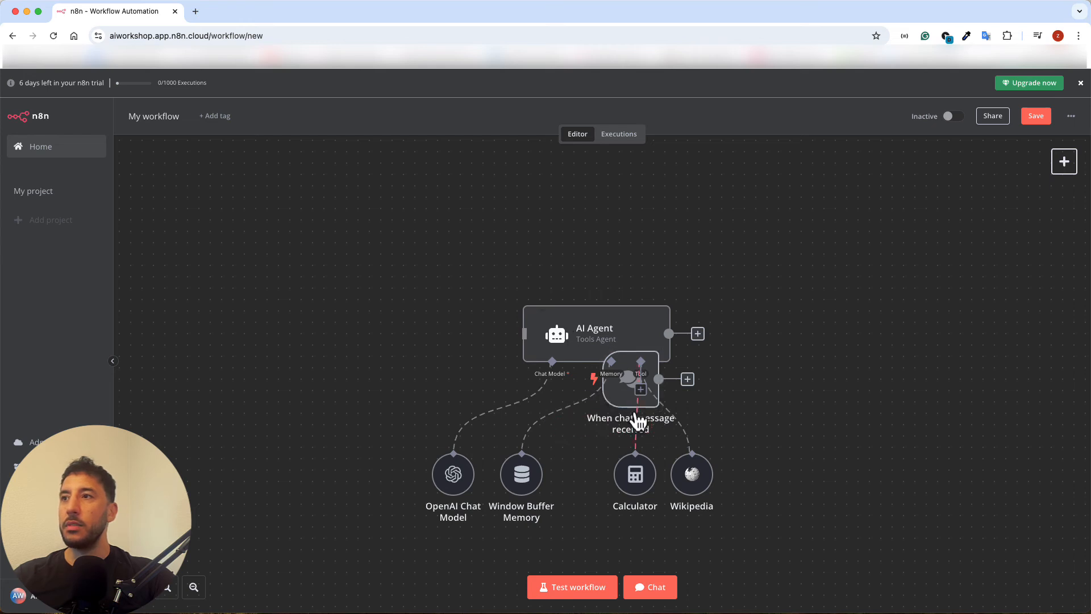
left_click_drag(622, 404, 377, 358)
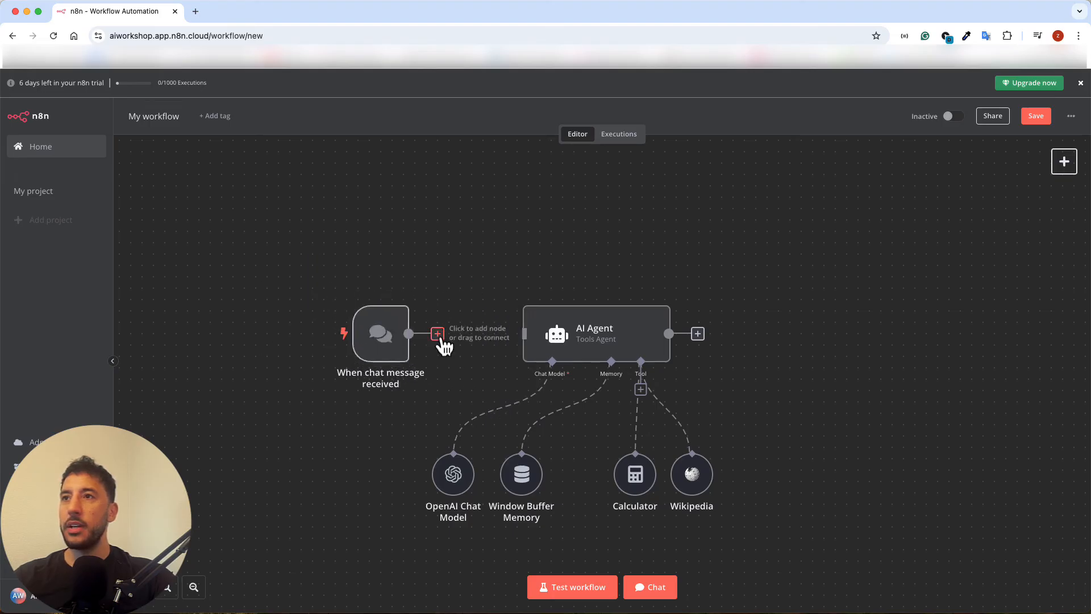
Connect the chat message trigger's output to the AI Agent's input, remove the connection and draw it again
left_click_drag(437, 333, 526, 335)
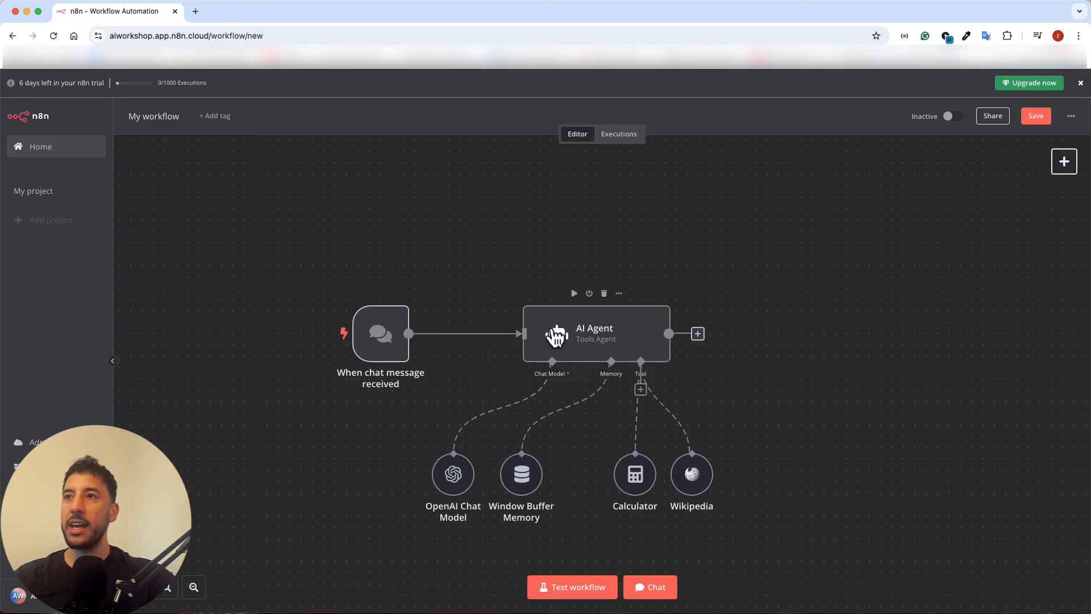
left_click(474, 334)
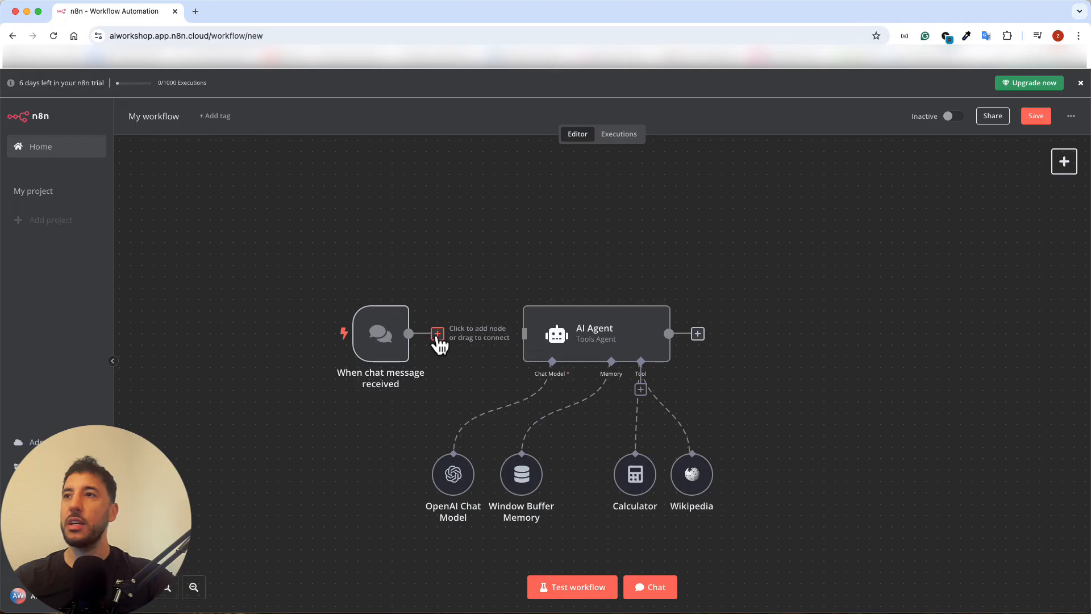
left_click_drag(437, 334, 516, 340)
Examine the parameters of the chat message trigger and return to the canvas
left_click(391, 355)
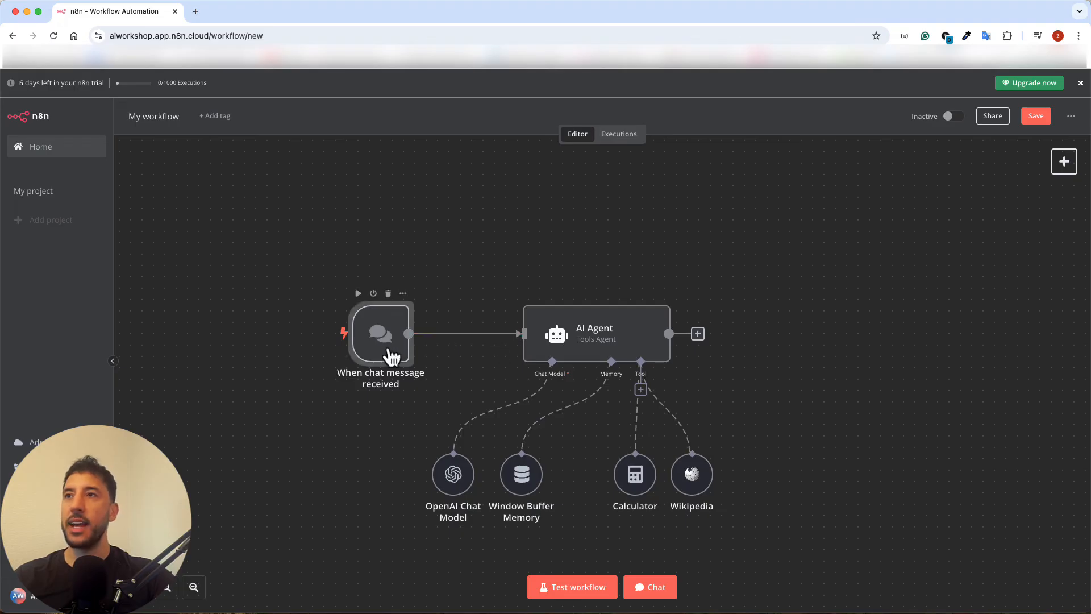
double_click(391, 356)
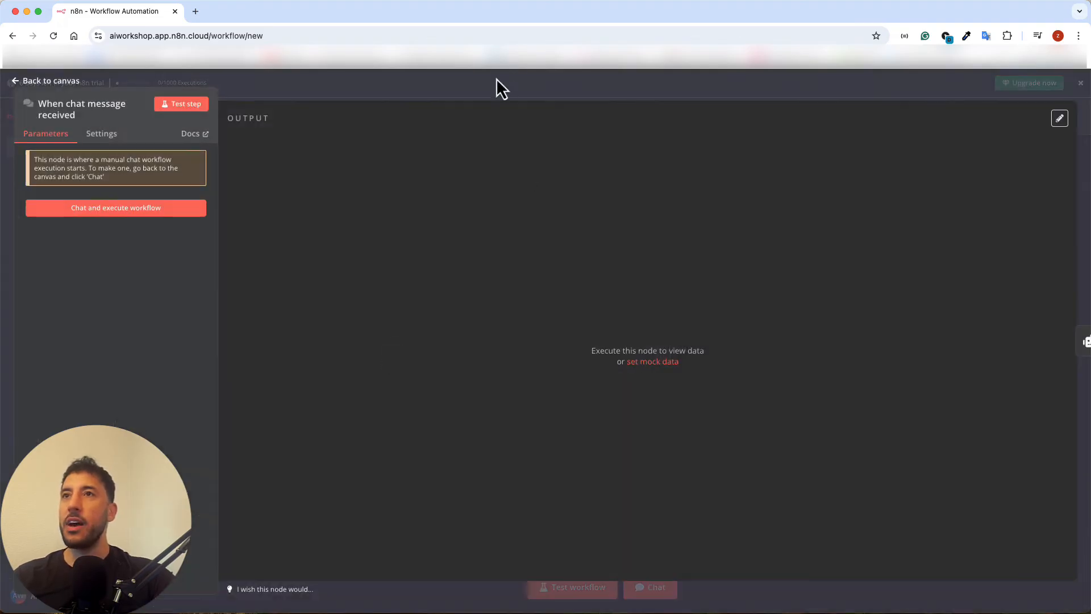
left_click(363, 92)
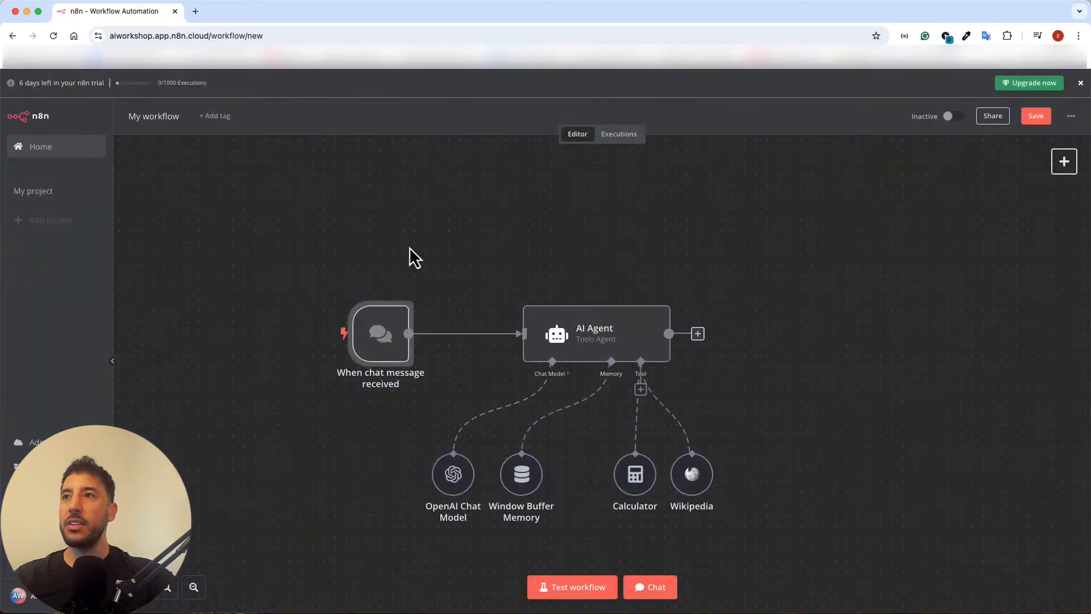
Move the chat message trigger slightly closer to the AI Agent and save the workflow
left_click_drag(388, 330, 409, 329)
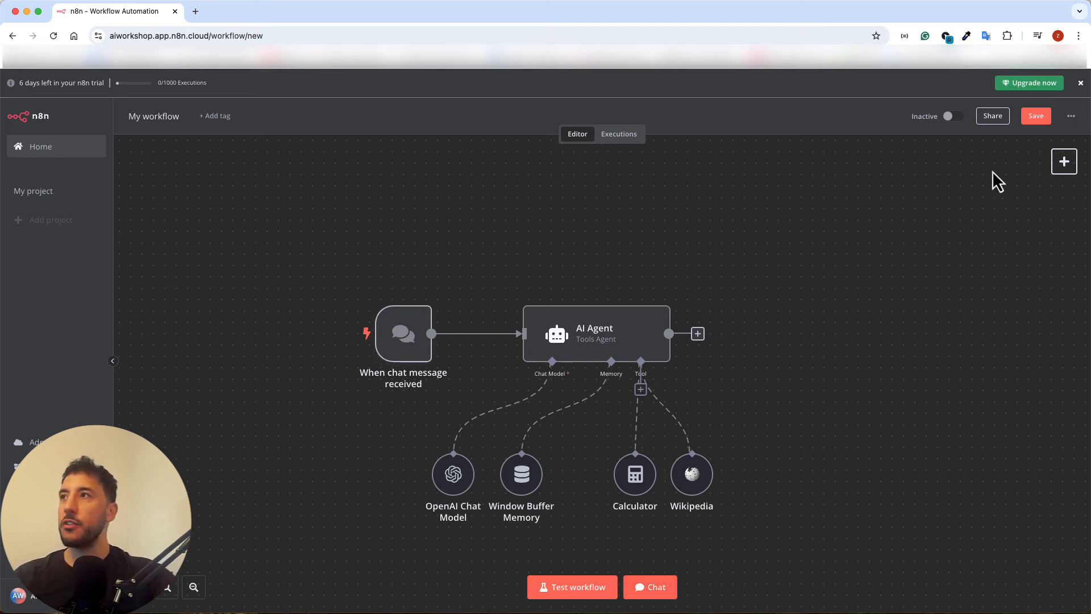
left_click(1036, 119)
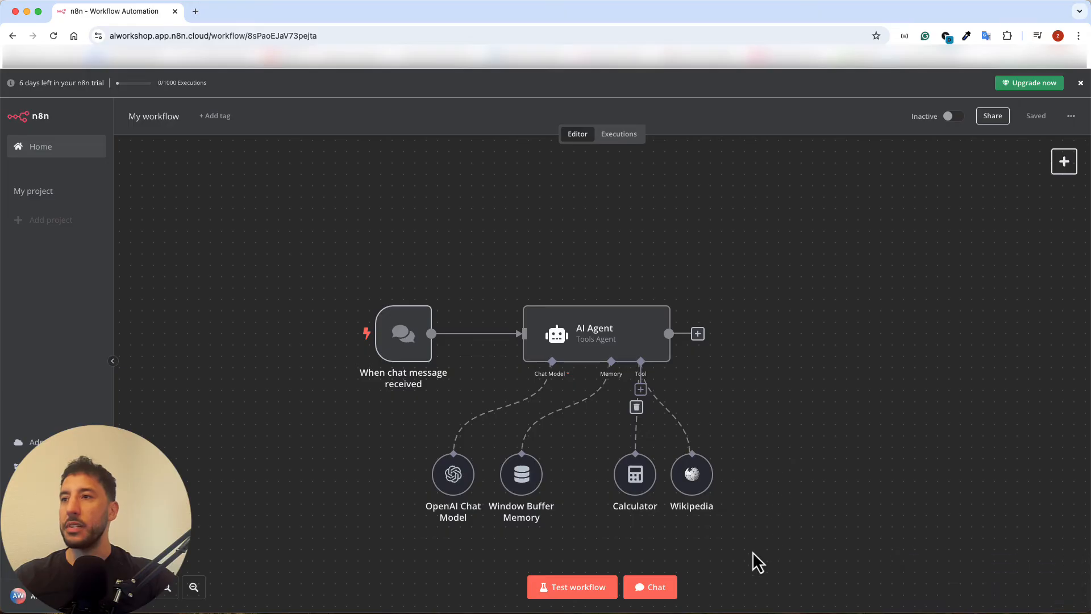
Open the workflow's chat and send the AI Agent the message "what is the capital of spain"
left_click(668, 597)
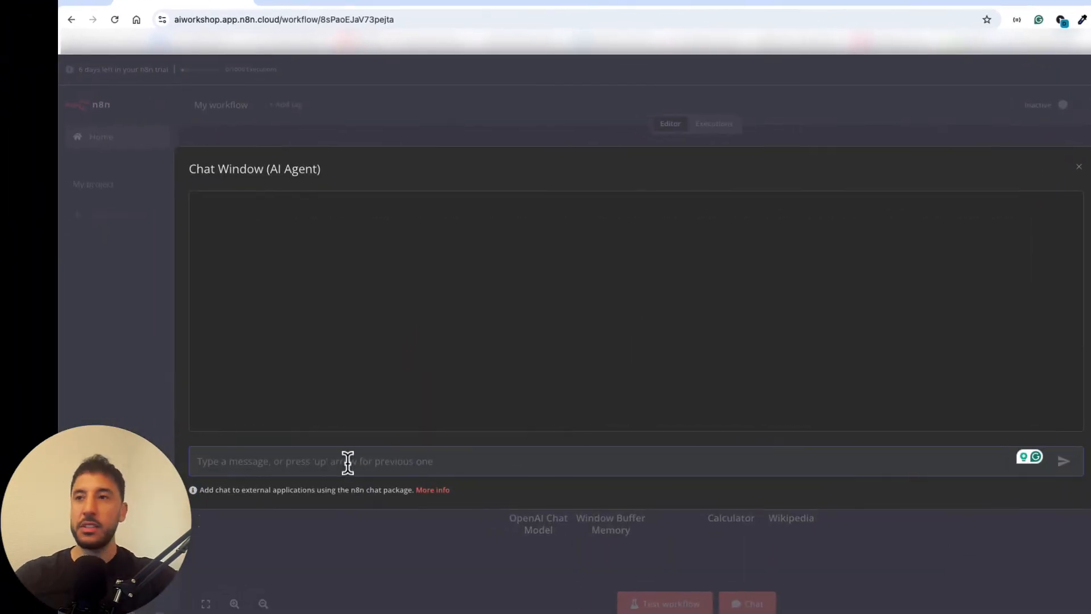
type("what is the capital of spain")
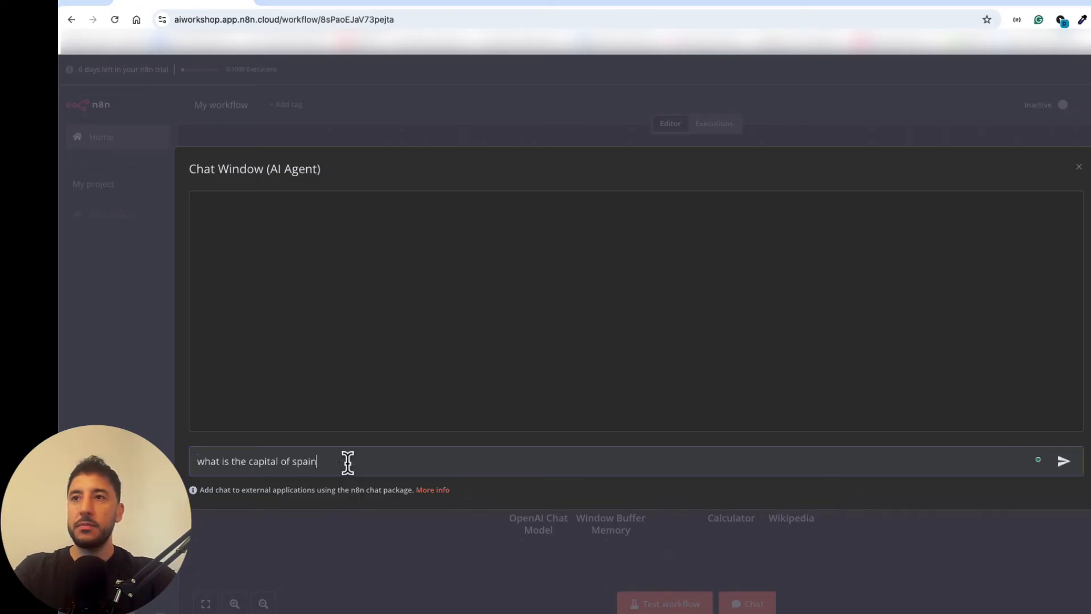
key("Return")
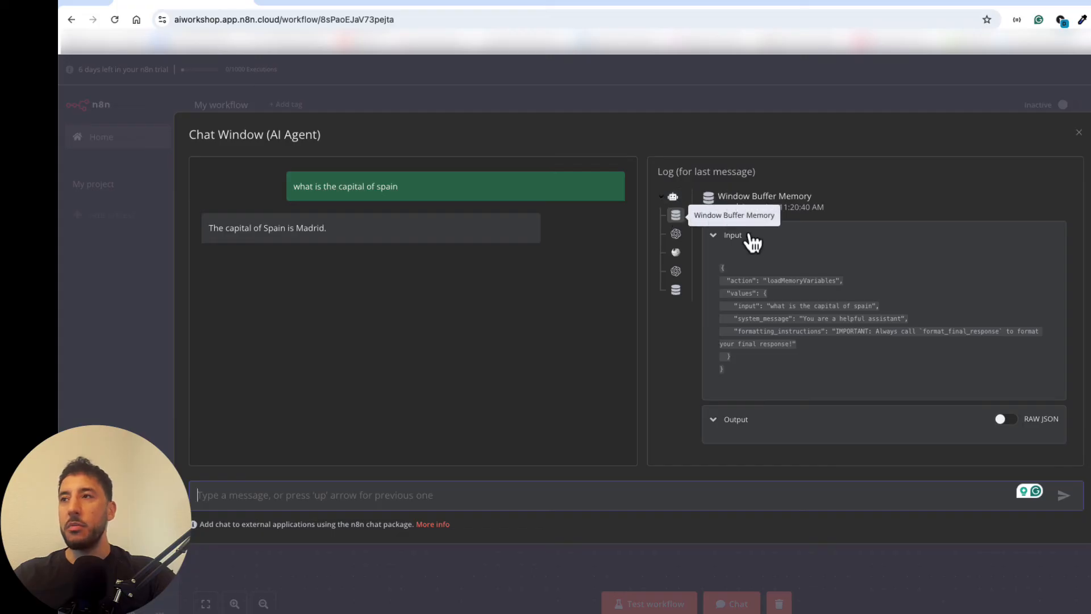
Examine the OpenAI Chat Model and Wikipedia entries in the last message's log, and close the chat
left_click(679, 235)
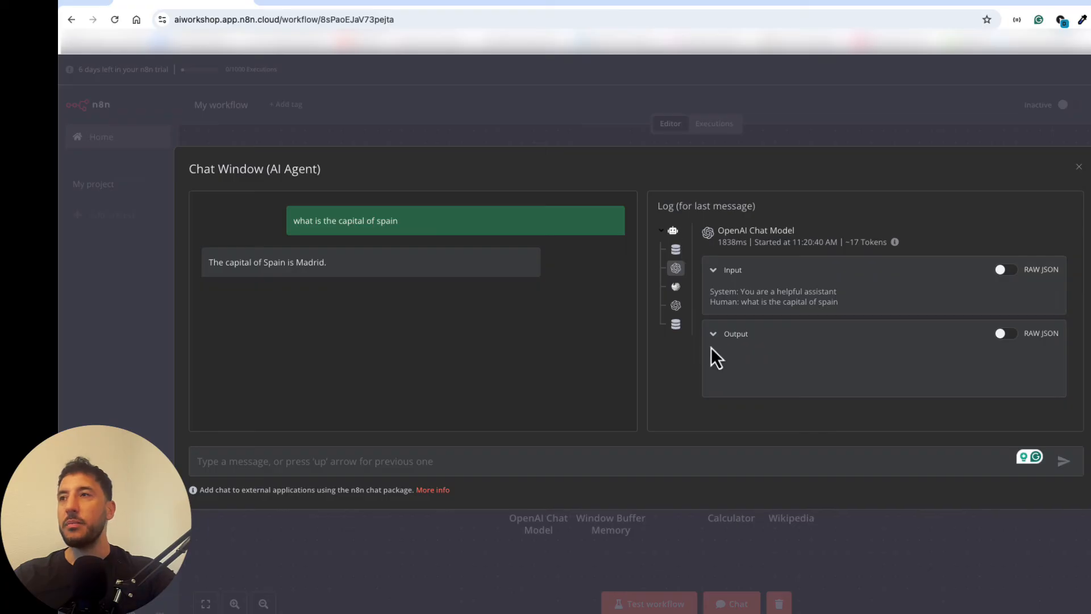
left_click(677, 288)
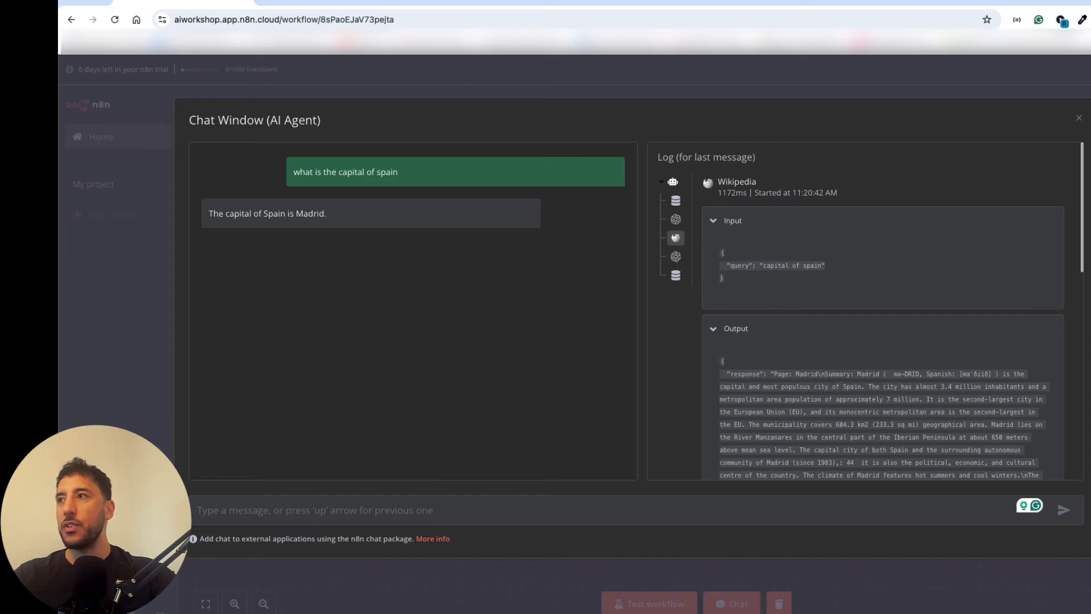
key("Escape")
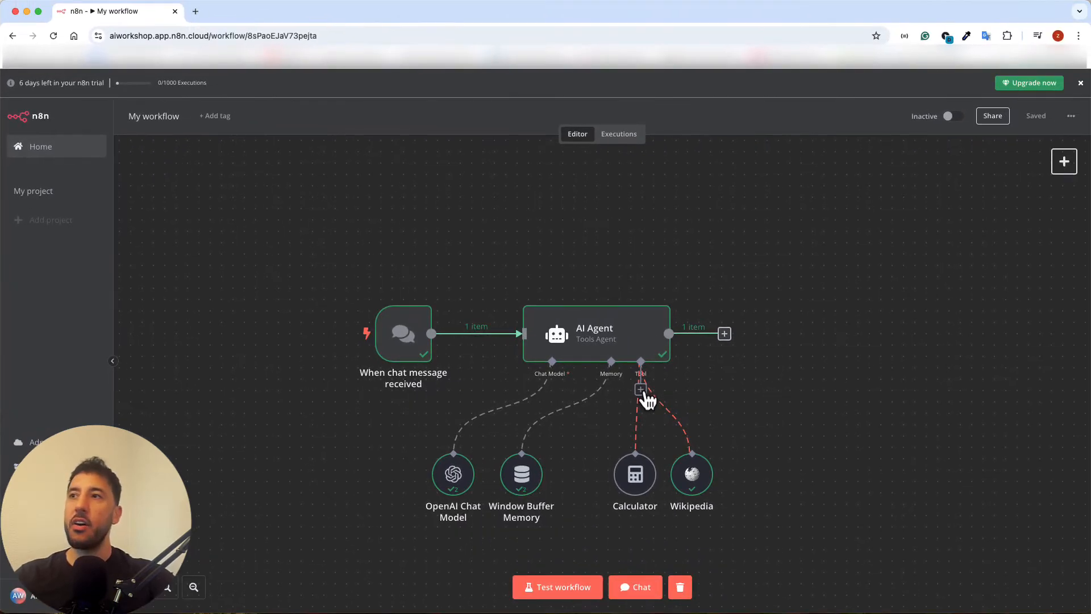
Attach a Call n8n Workflow Tool to the AI Agent, leaving its name, description and workflow ID empty
left_click(642, 391)
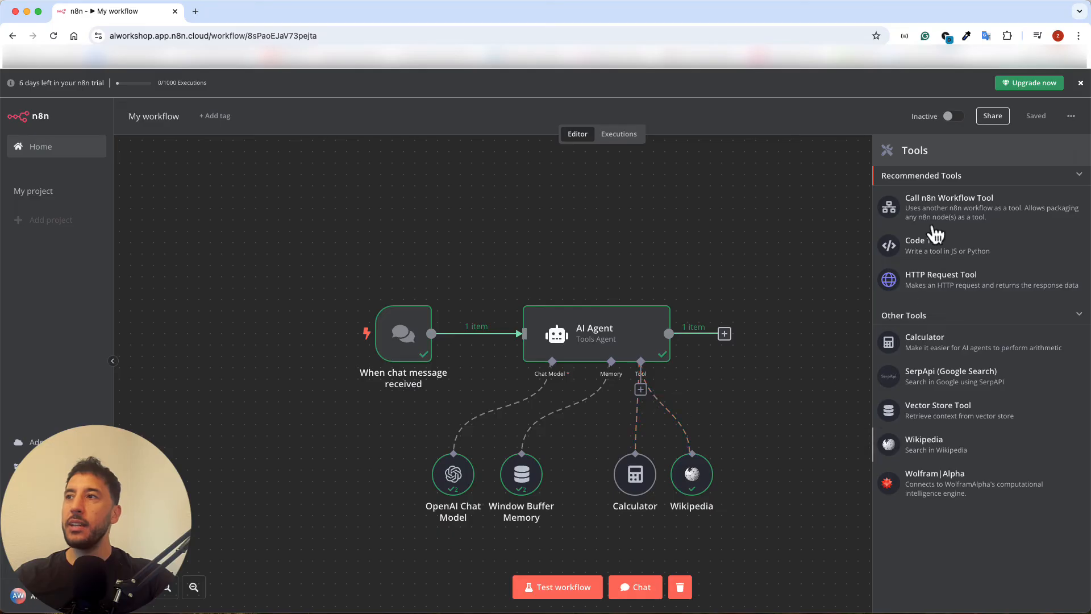
left_click(978, 216)
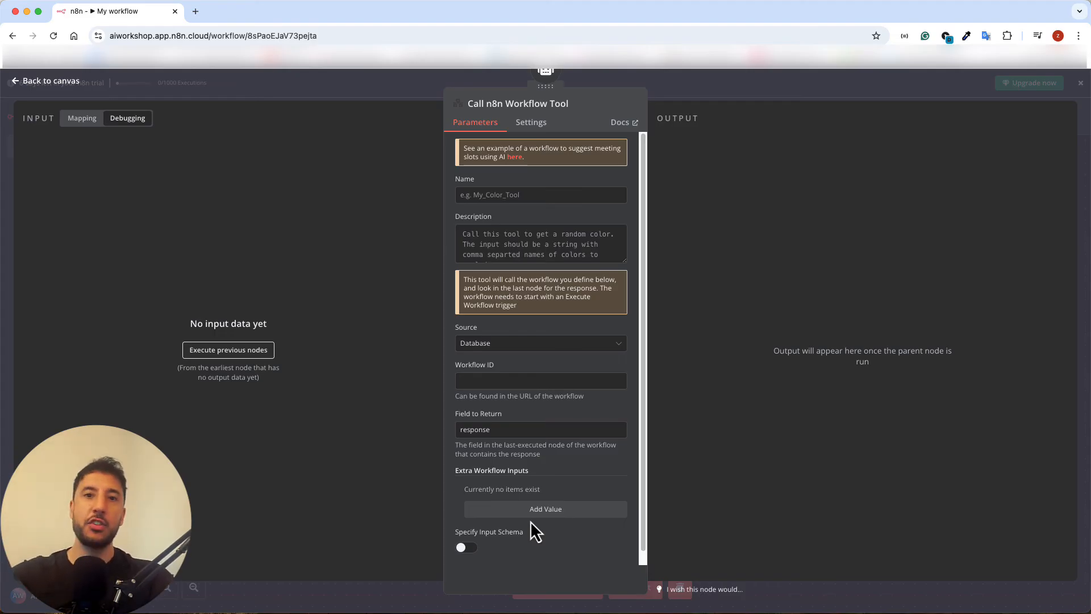
left_click(475, 379)
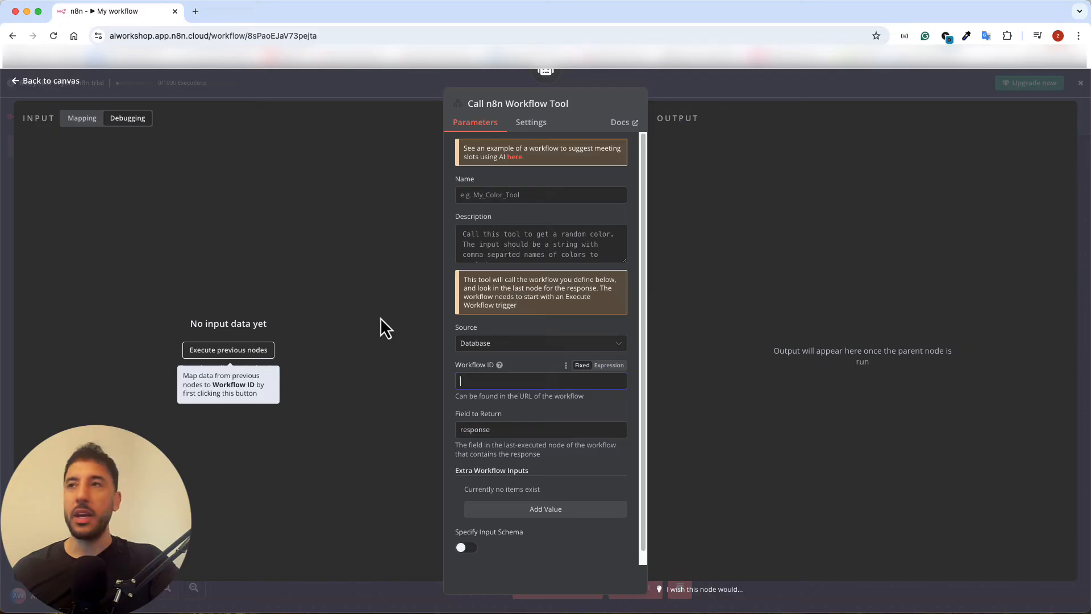
left_click(406, 98)
left_click(399, 92)
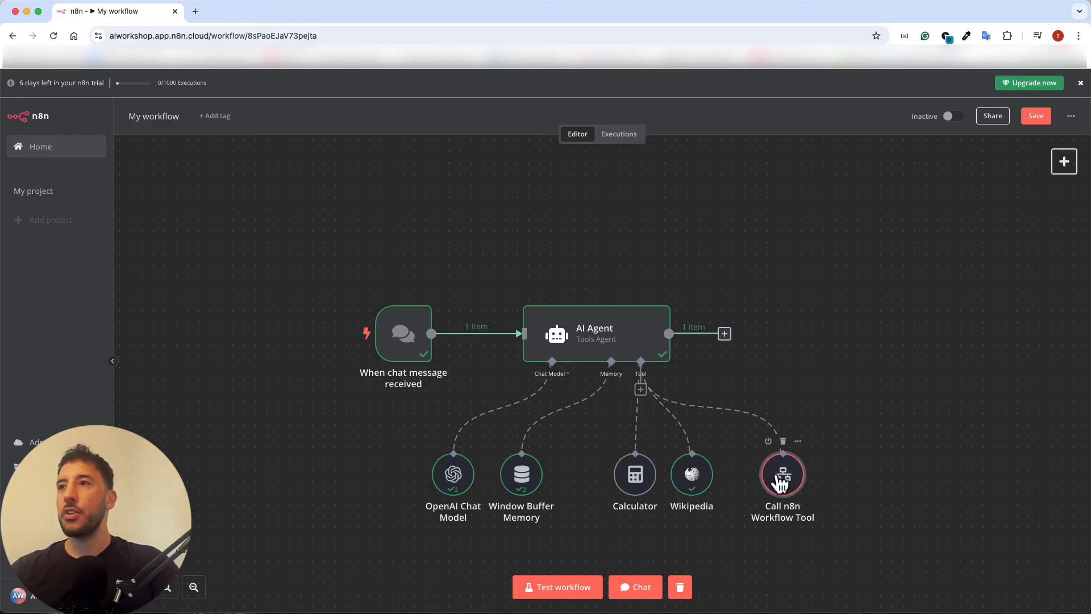
Open the n8n home page in a new browser tab and start a new workflow there
right_click(42, 152)
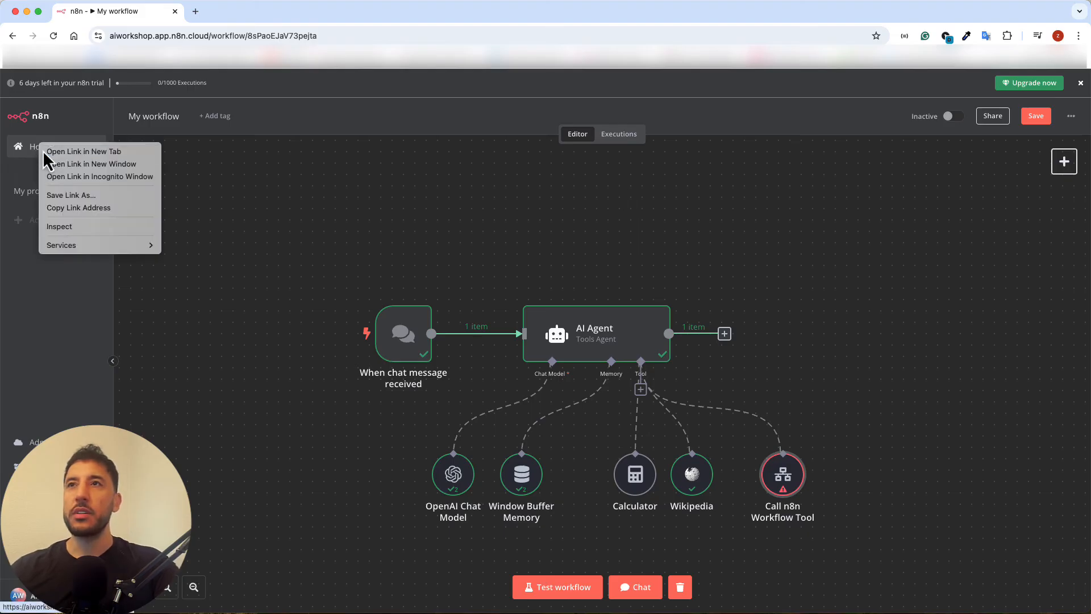
left_click(45, 150)
left_click(221, 11)
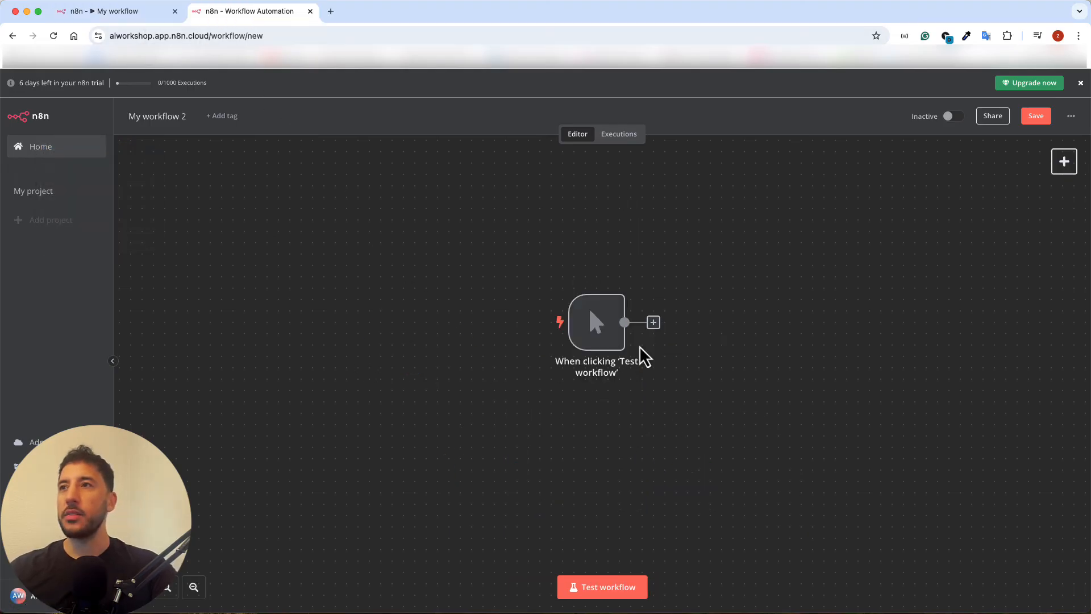
Reposition the manual trigger on the canvas and add an Edit Fields (Set) node after it
left_click_drag(554, 358, 452, 381)
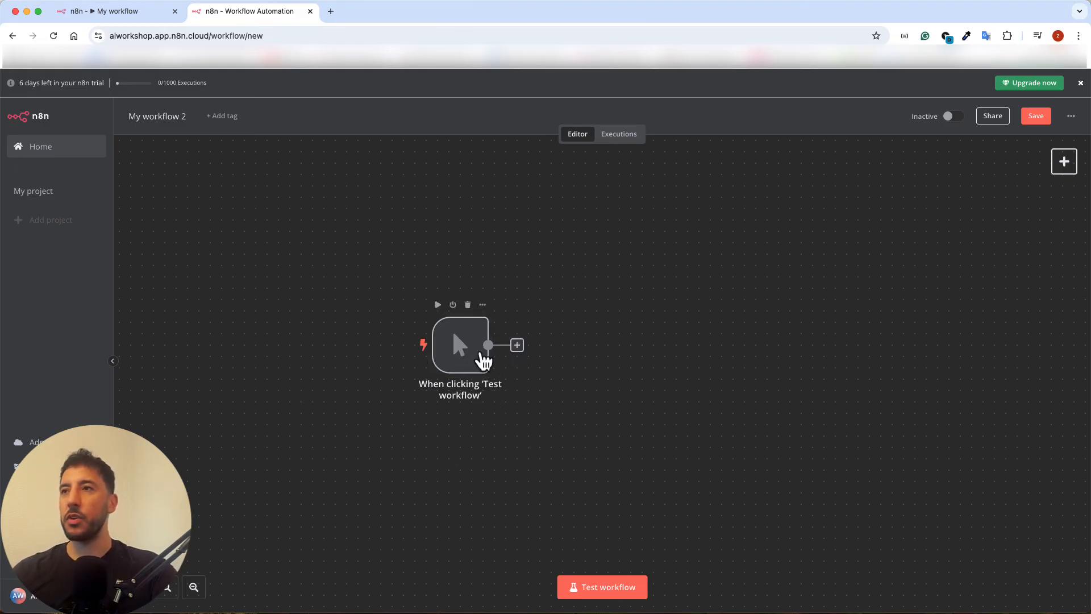
left_click(517, 346)
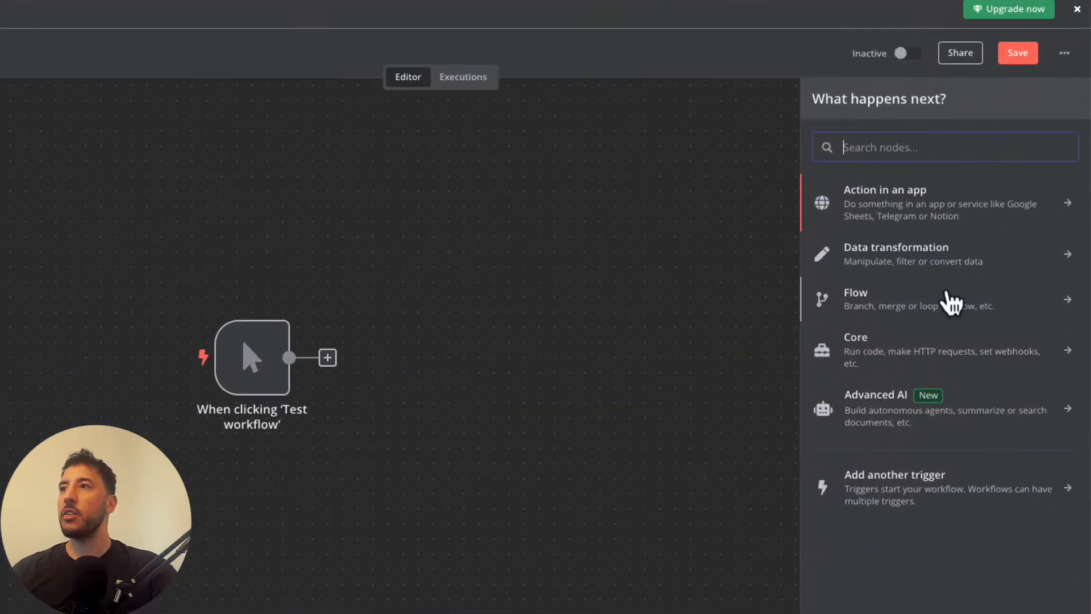
left_click(901, 260)
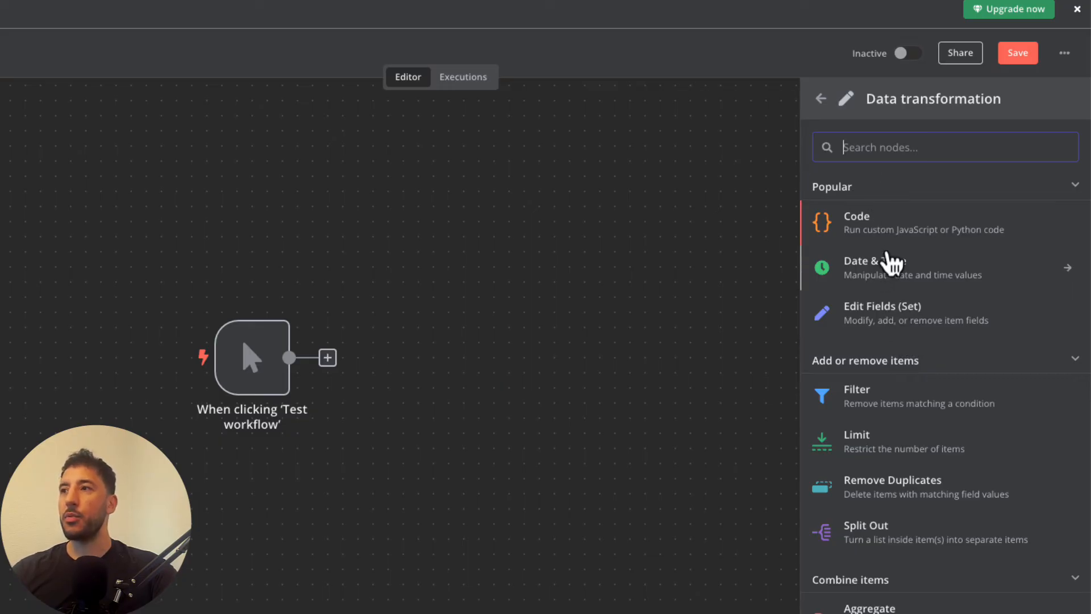
scroll(920, 492, "down", 4)
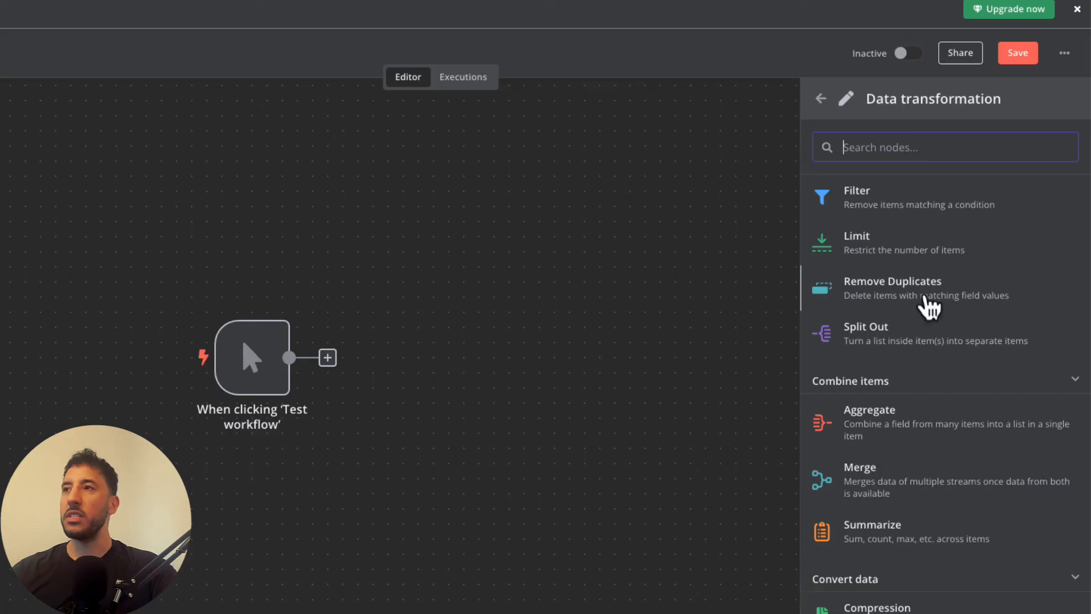
scroll(926, 446, "up", 4)
scroll(927, 407, "down", 1)
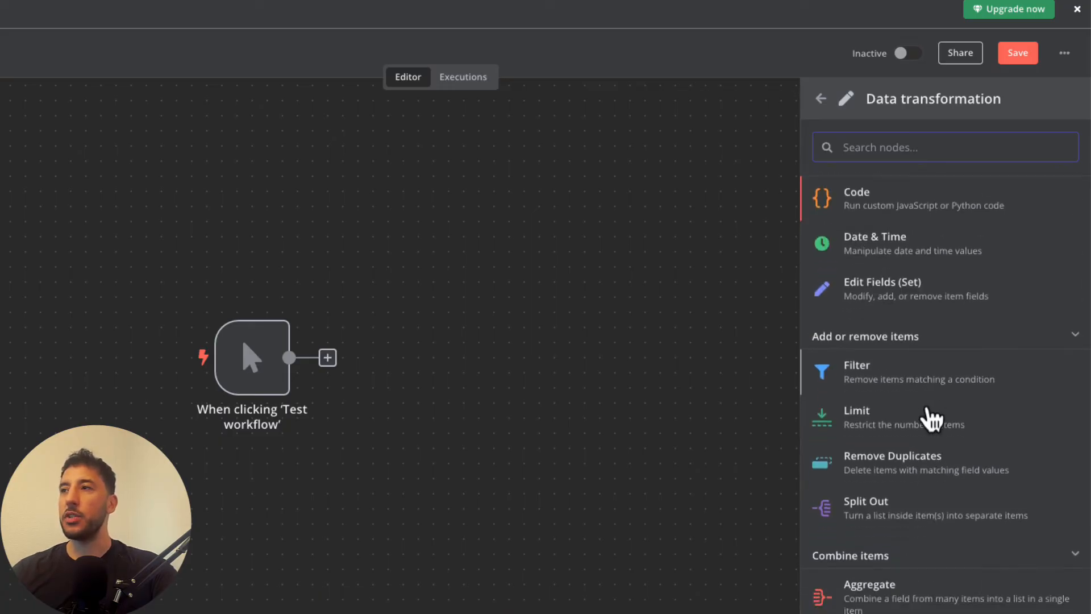
scroll(926, 408, "up", 1)
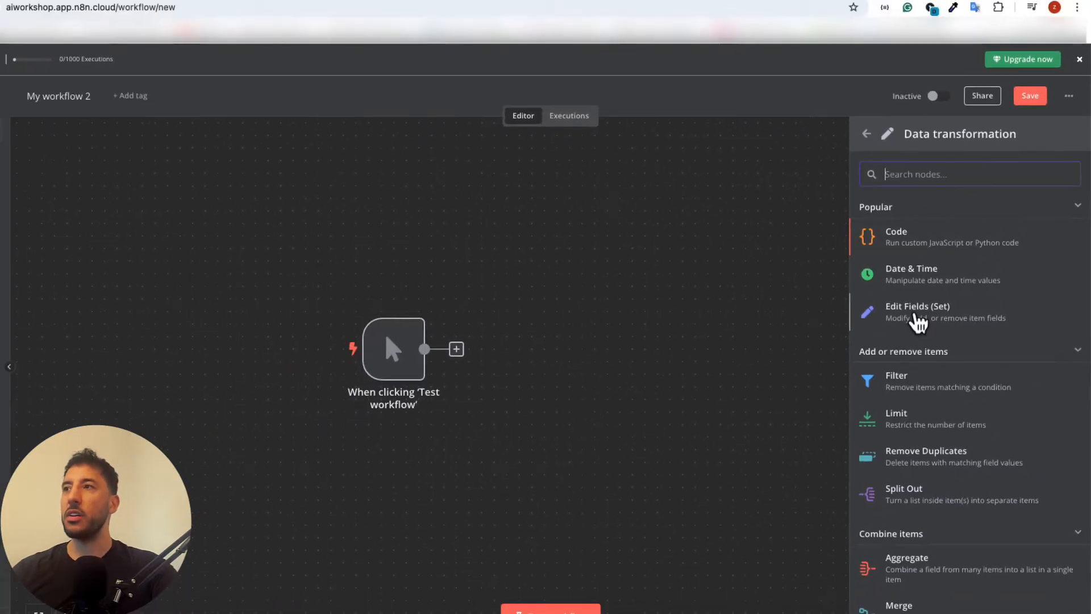
left_click(883, 317)
Rename the Edit Fields node to Query
left_click(476, 65)
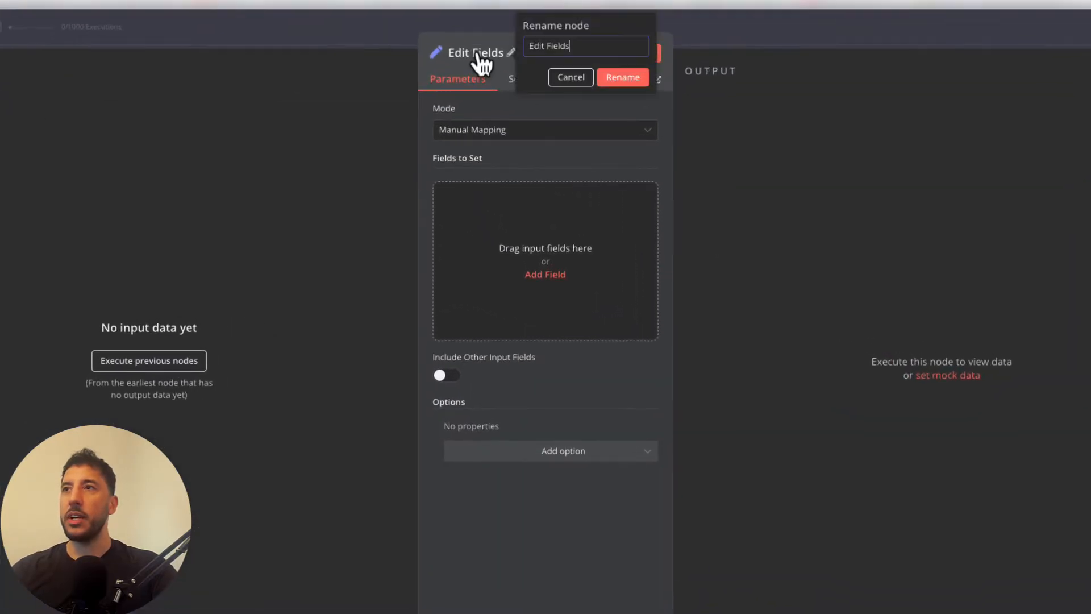
triple_click(599, 48)
type("wq")
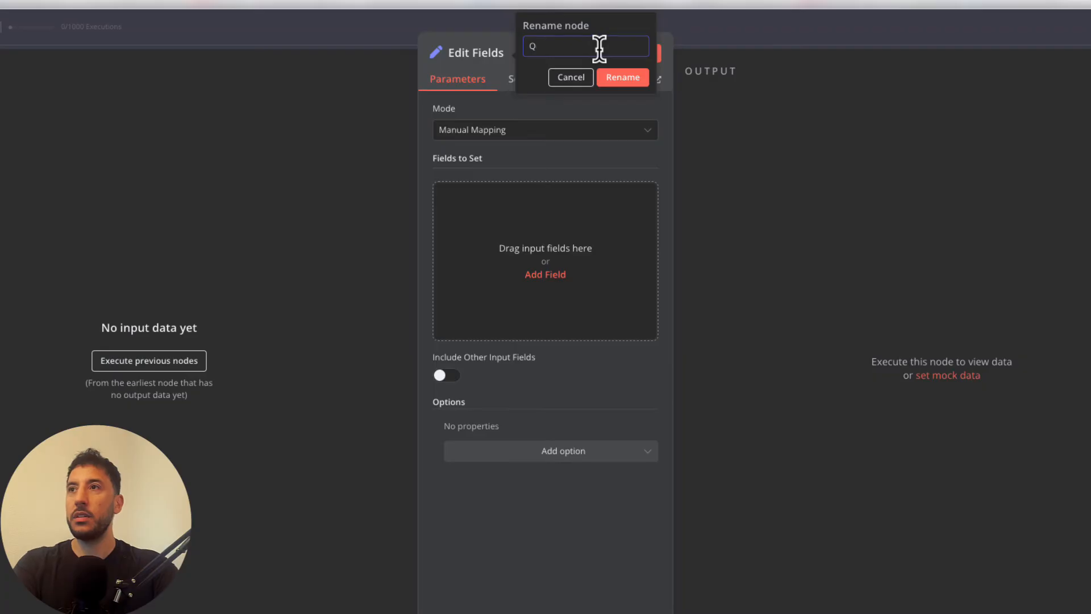
left_click(637, 77)
Review the mode options of the Query node, keeping Manual Mapping
left_click(640, 132)
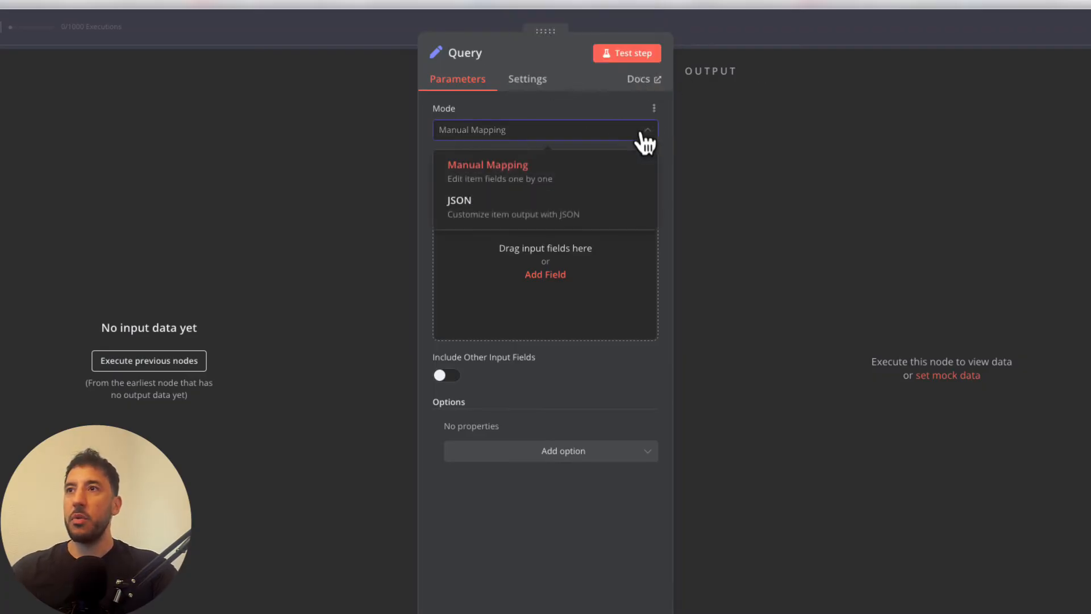
left_click(564, 108)
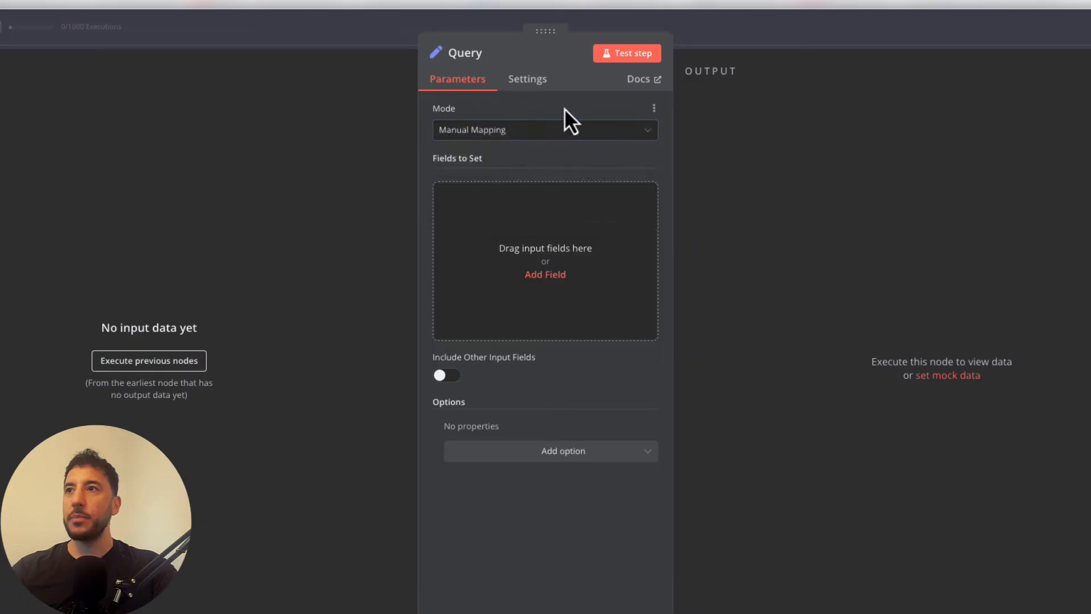
left_click(528, 136)
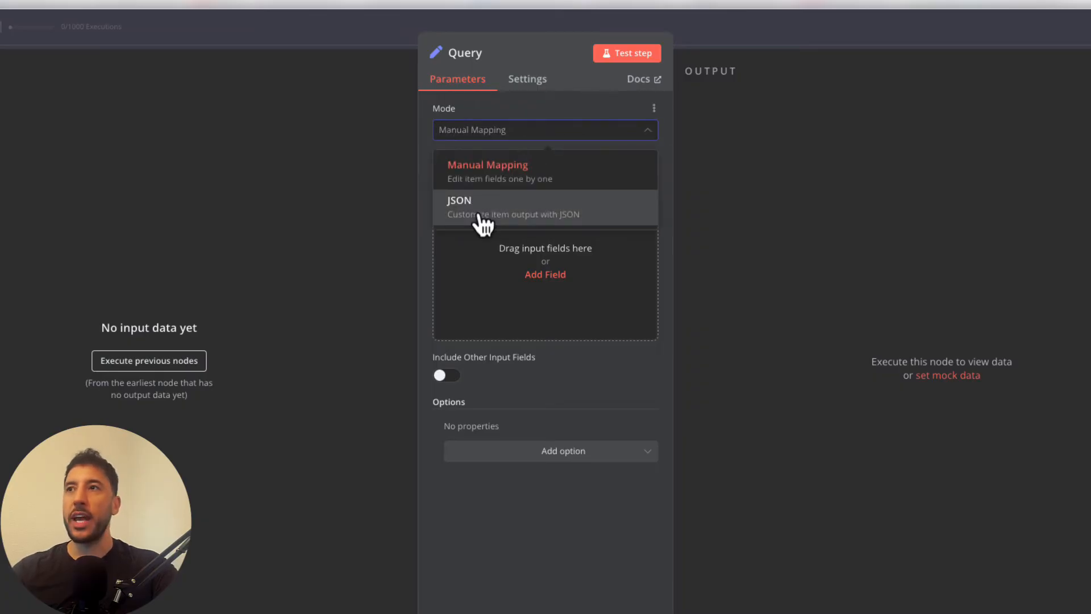
left_click(540, 115)
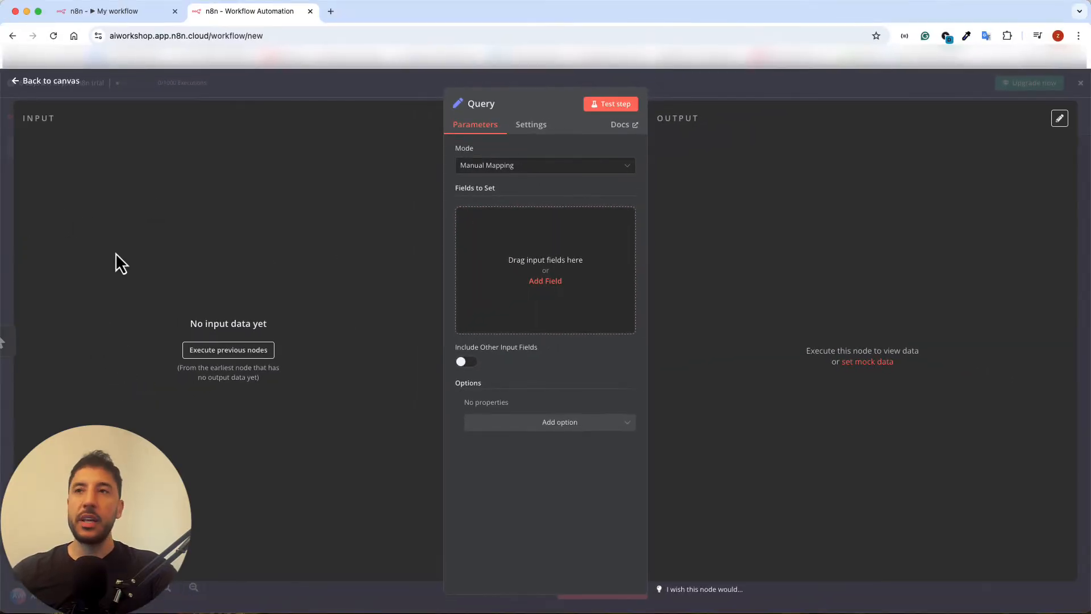
Execute the previous nodes and add a string field named query with the value San Francisco to the Query node
left_click(212, 355)
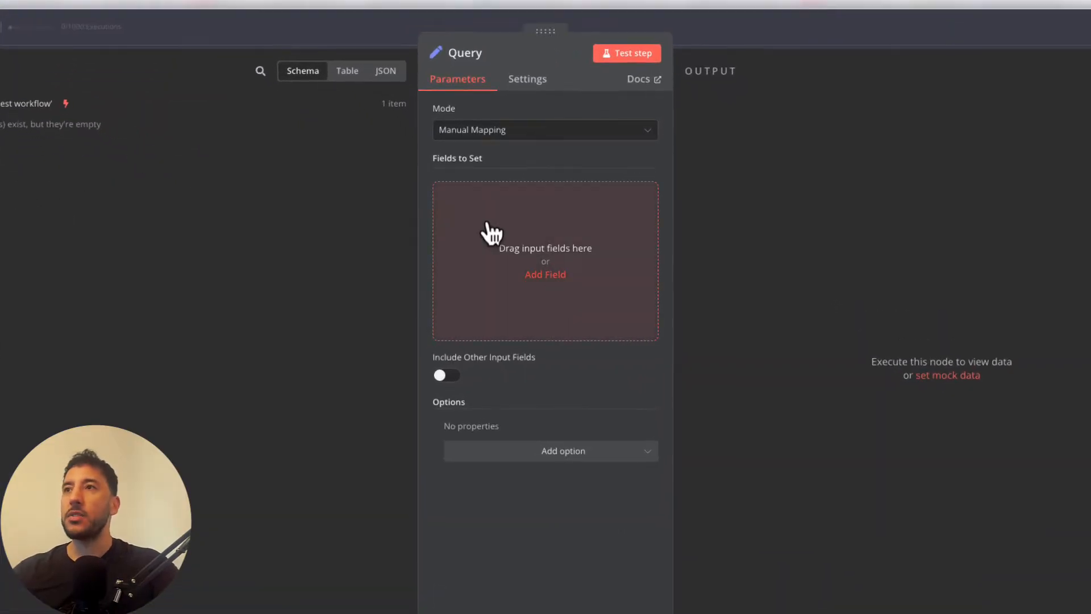
left_click(546, 276)
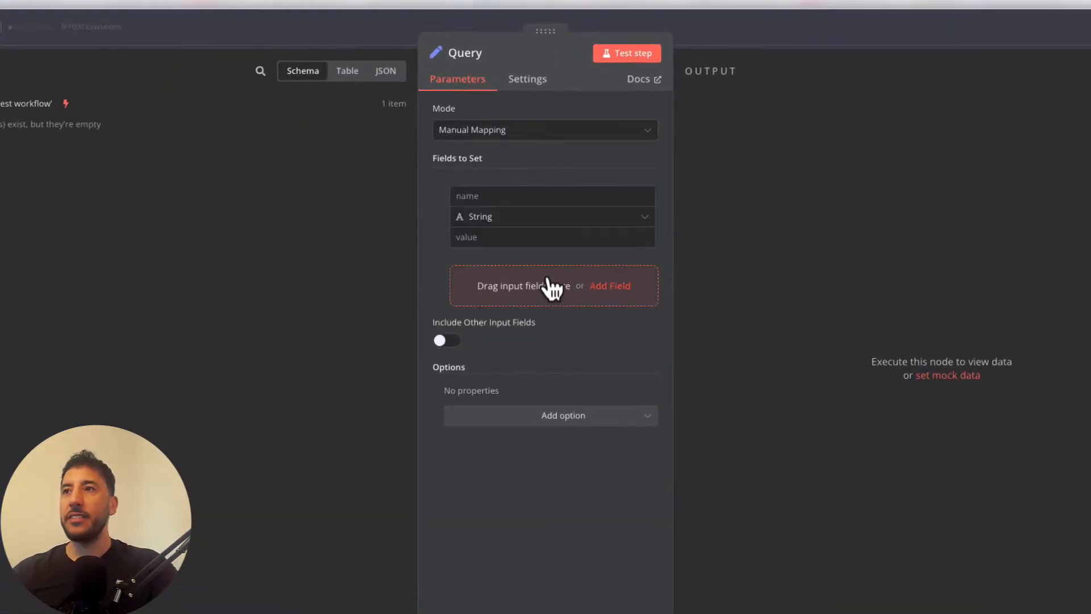
left_click(482, 196)
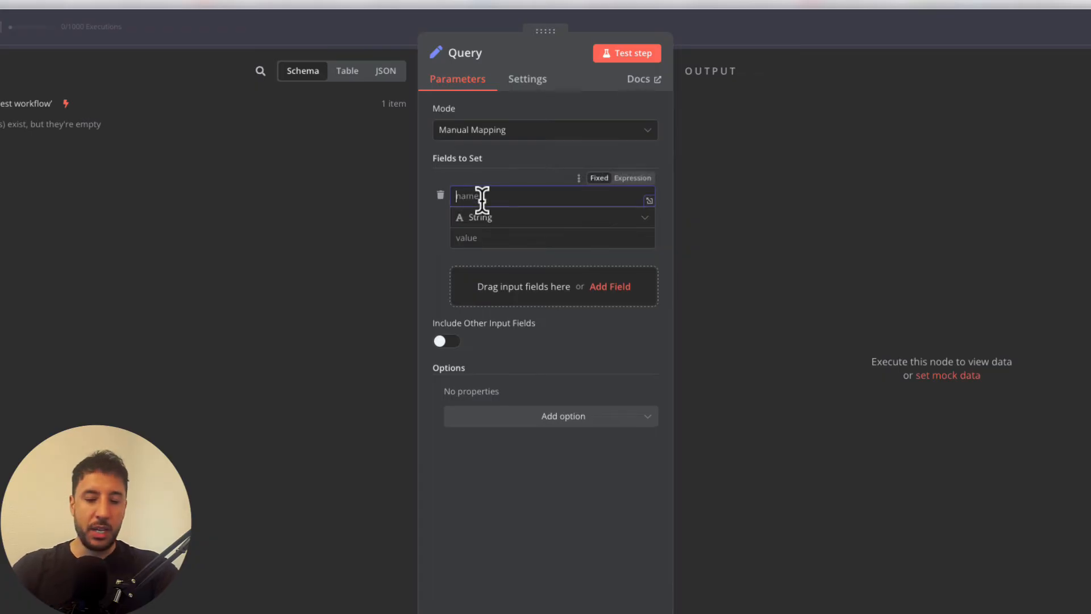
type("query")
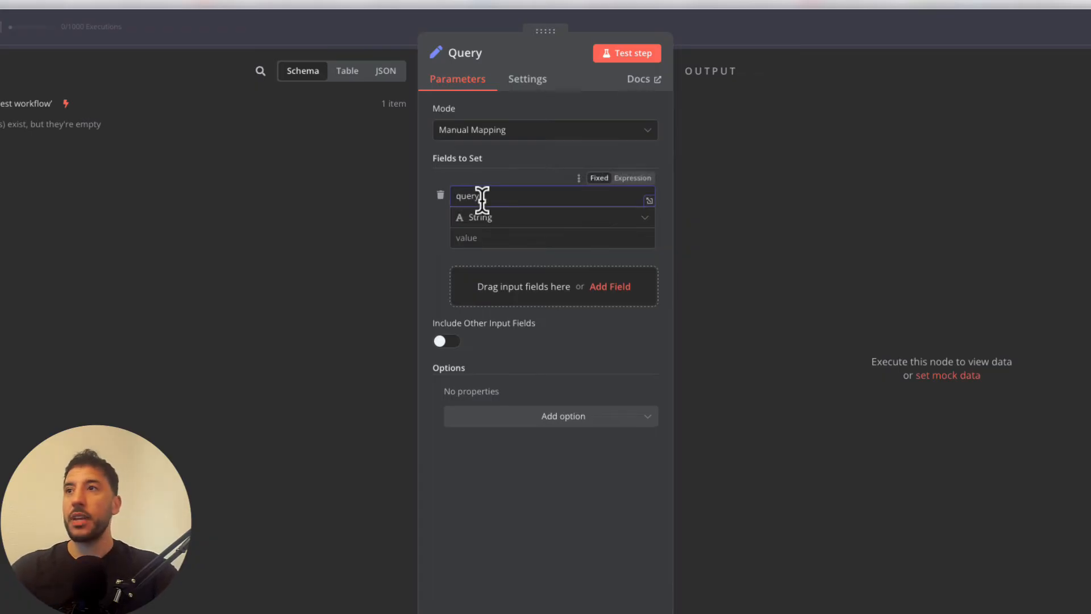
left_click(507, 218)
left_click(429, 240)
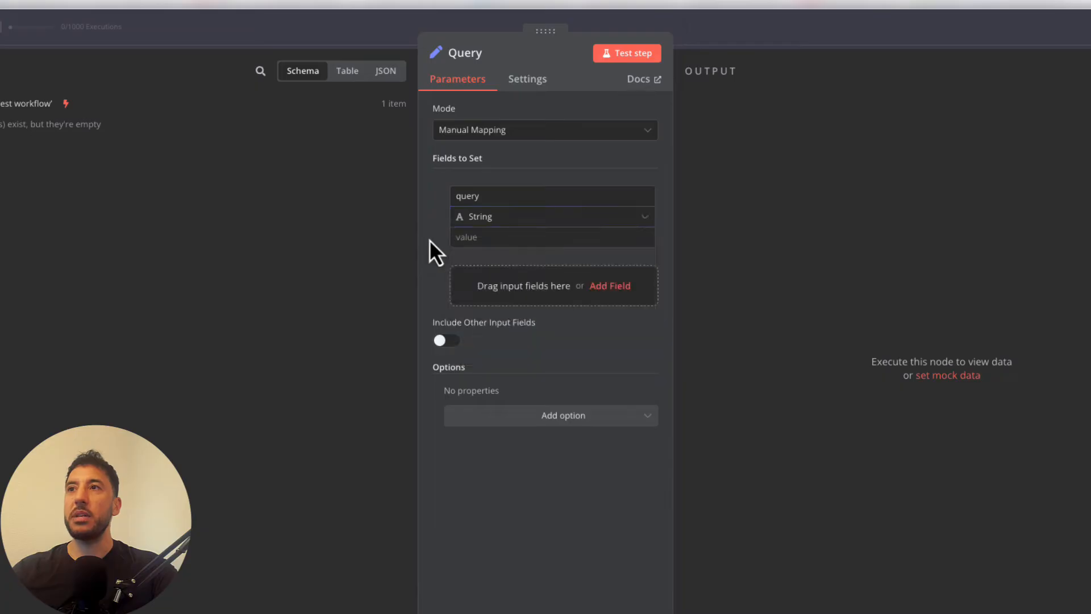
left_click(550, 239)
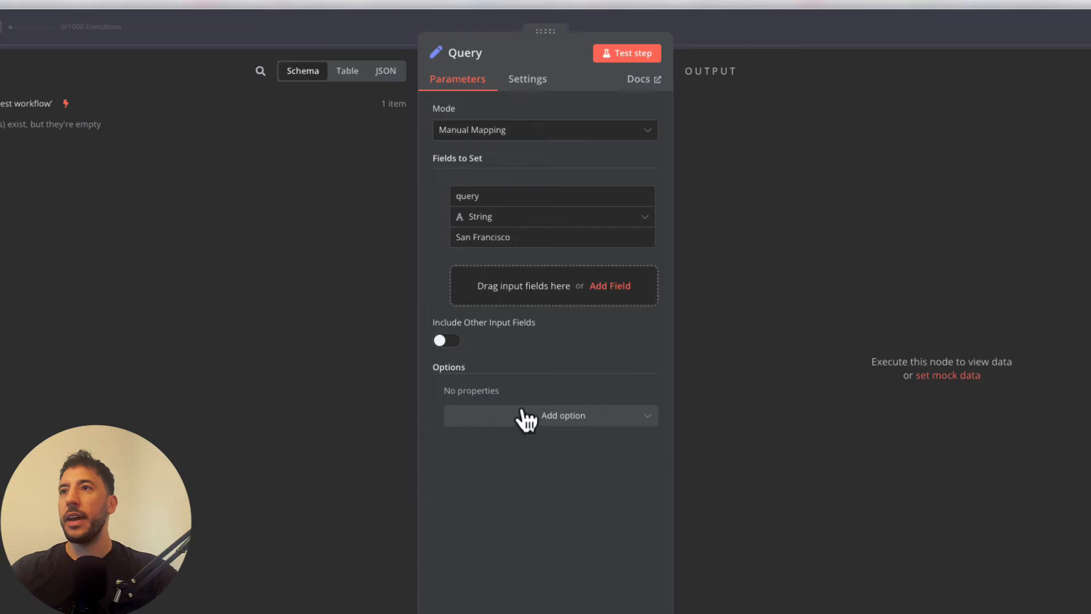
Test the Query node, compare its output with the entered field value, and return to the canvas
left_click(608, 54)
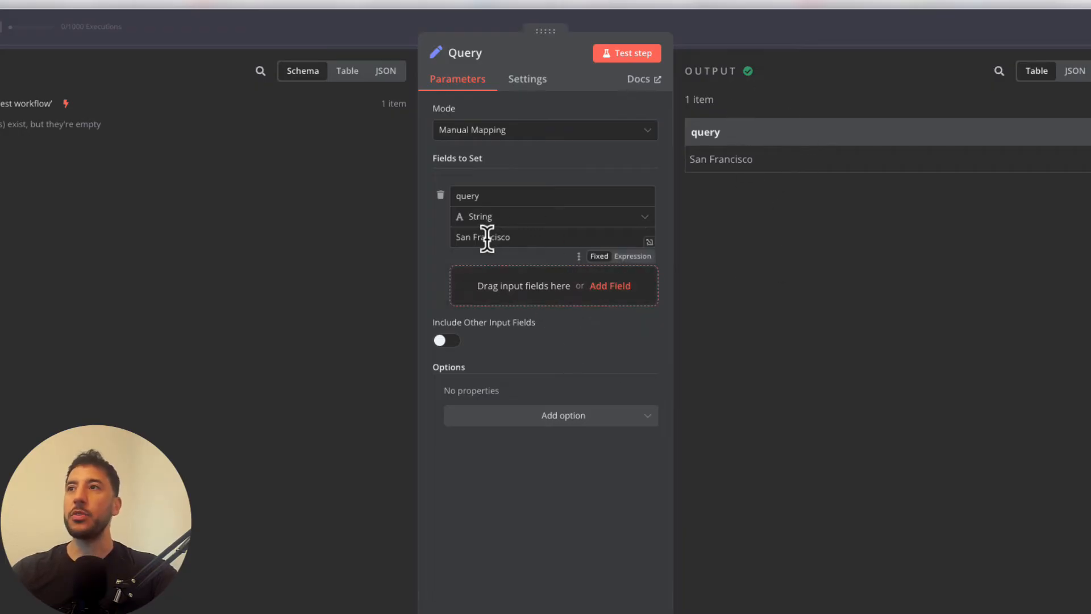
triple_click(730, 159)
left_click(780, 186)
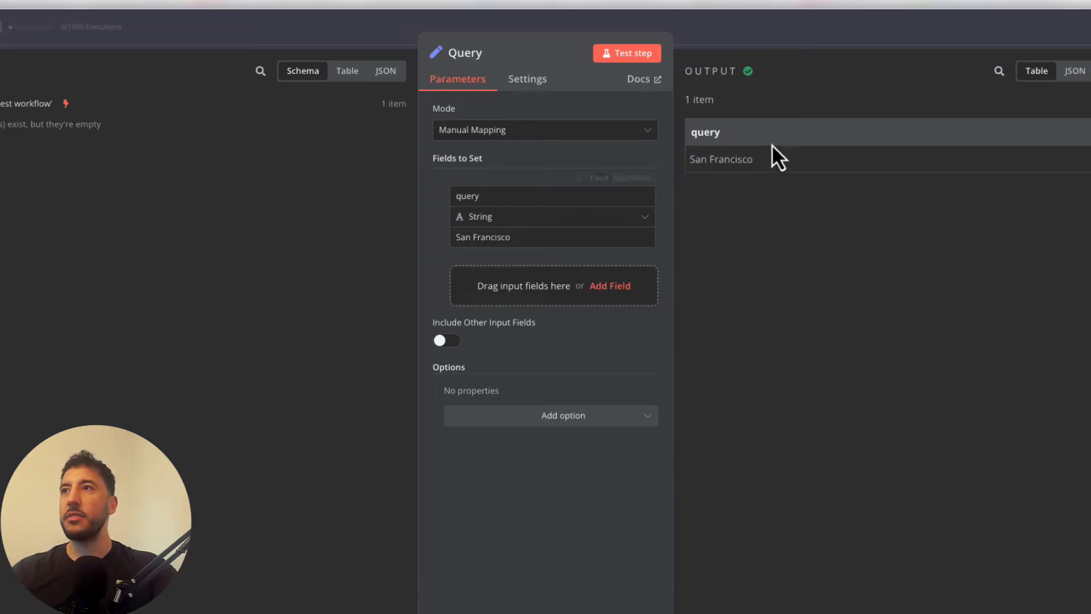
triple_click(470, 236)
left_click(771, 277)
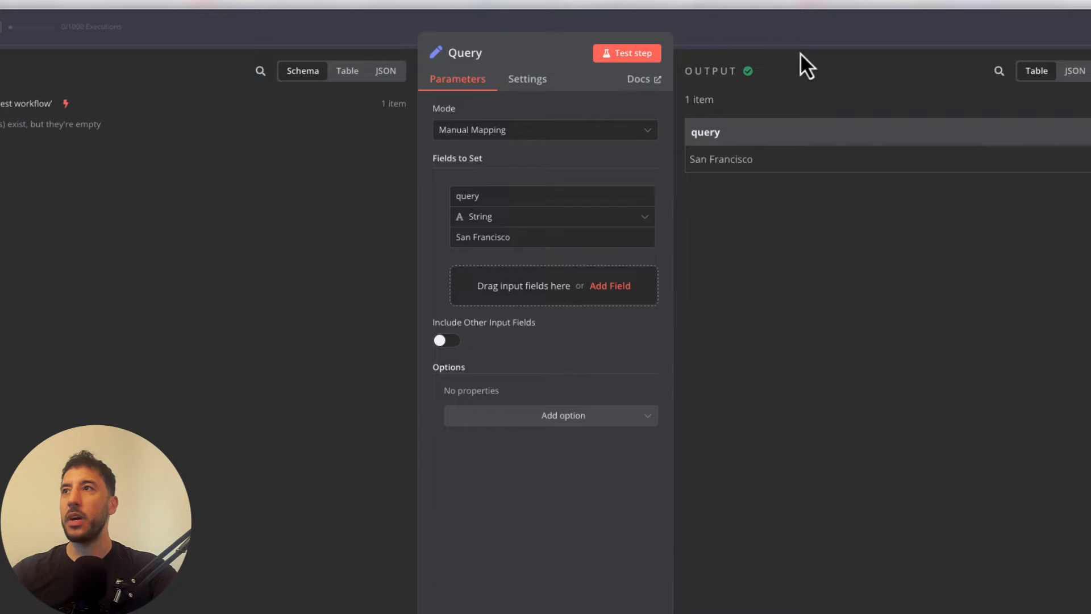
left_click(801, 37)
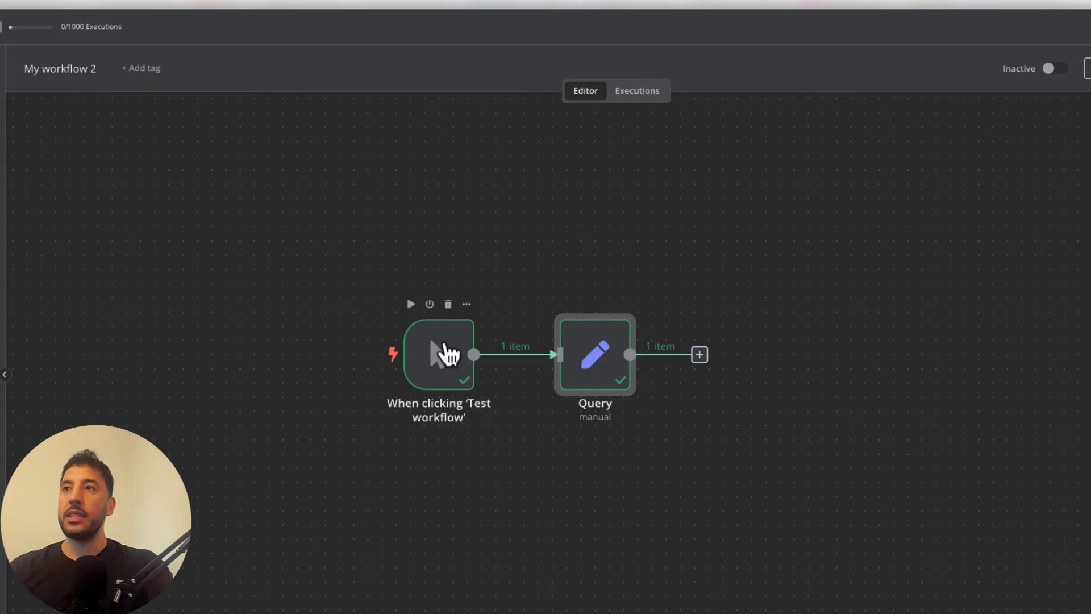
Shift both nodes to free up canvas space and add an OpenWeatherMap node that returns current weather data after Query
left_click_drag(445, 353, 334, 351)
left_click_drag(620, 342, 492, 345)
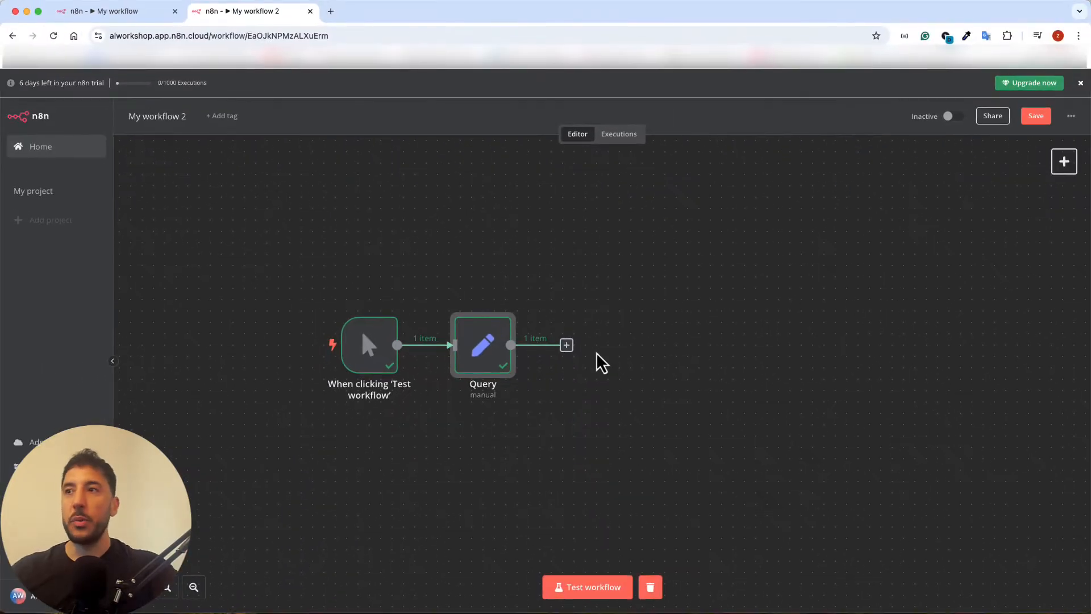
left_click(567, 345)
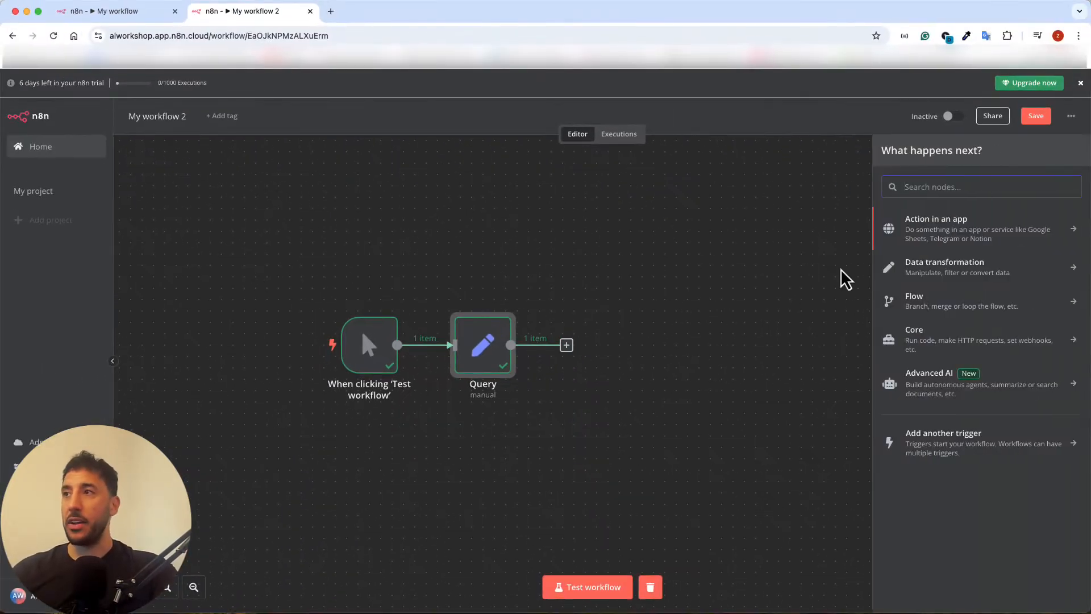
type("weather")
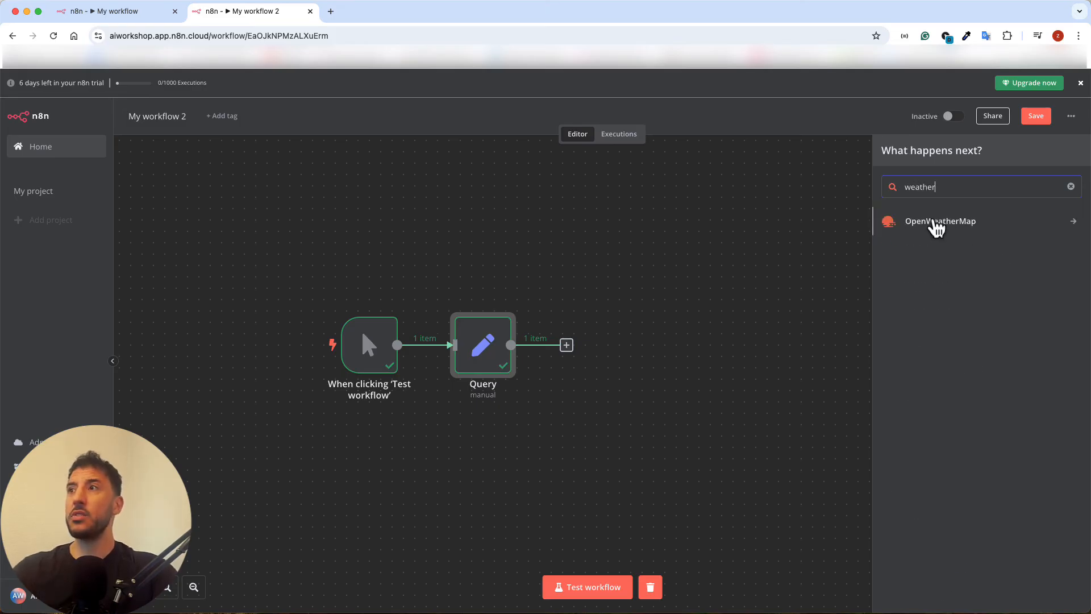
left_click(936, 225)
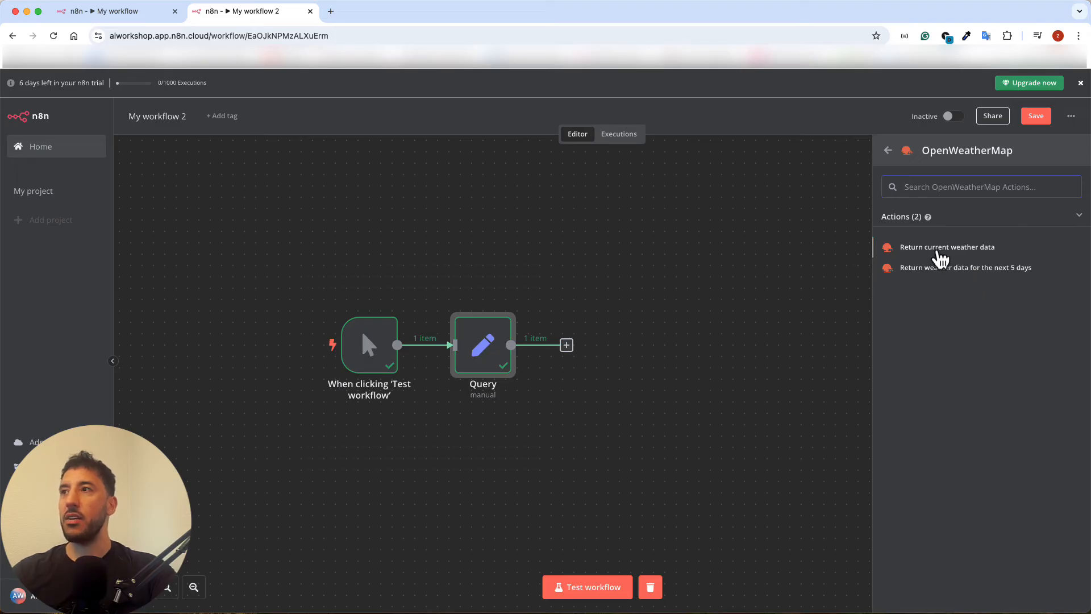
left_click(948, 248)
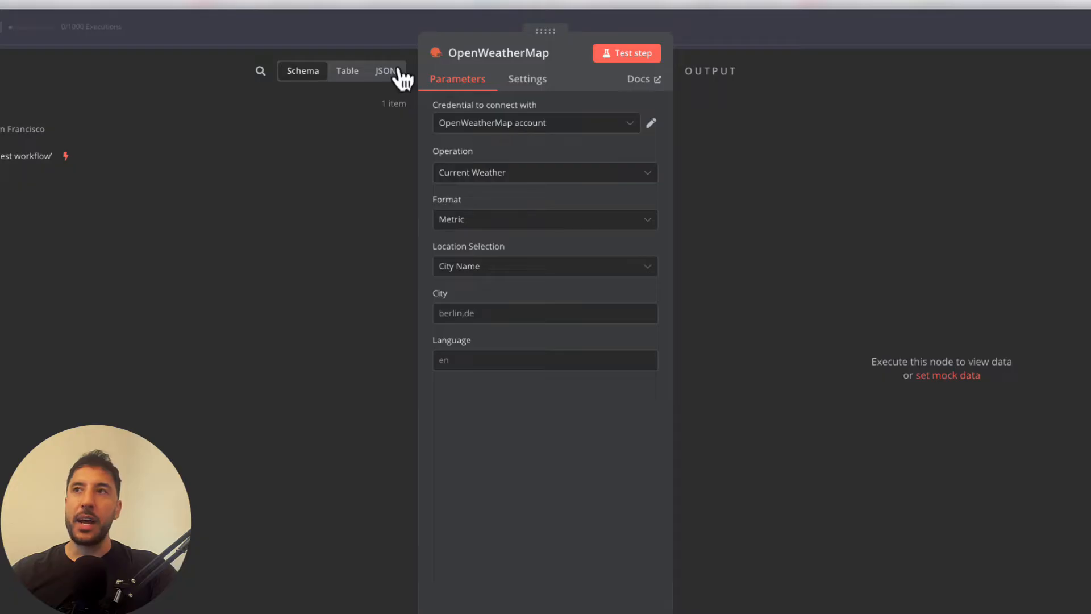
Read through the n8n documentation page for the OpenWeatherMap node
left_click(642, 80)
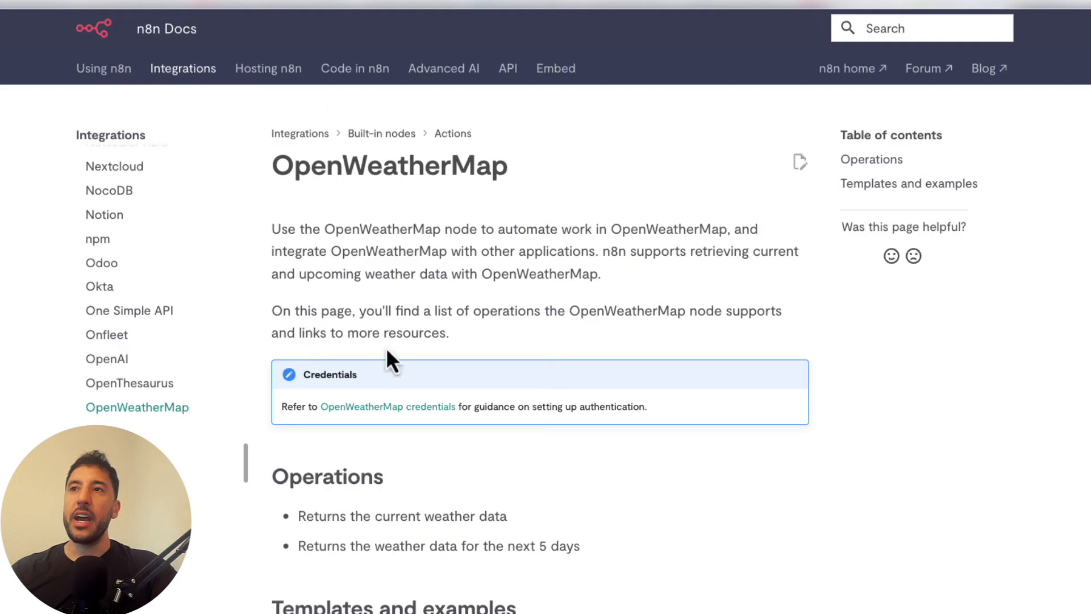
scroll(387, 347, "down", 4)
scroll(386, 345, "down", 5)
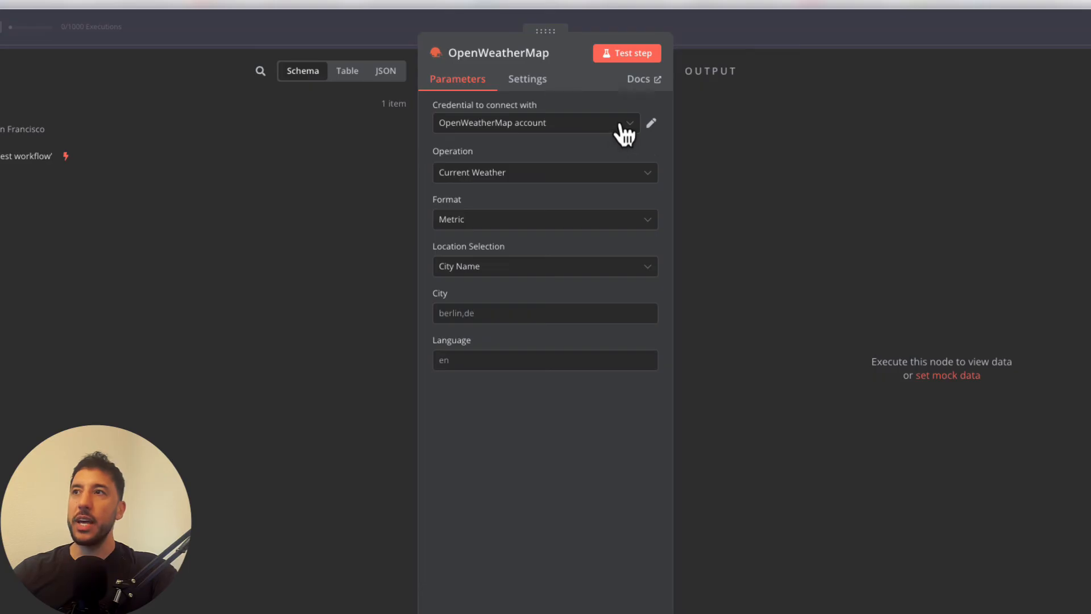
View the form for a new OpenWeatherMap credential and its access token field, then close it without creating one
left_click(624, 132)
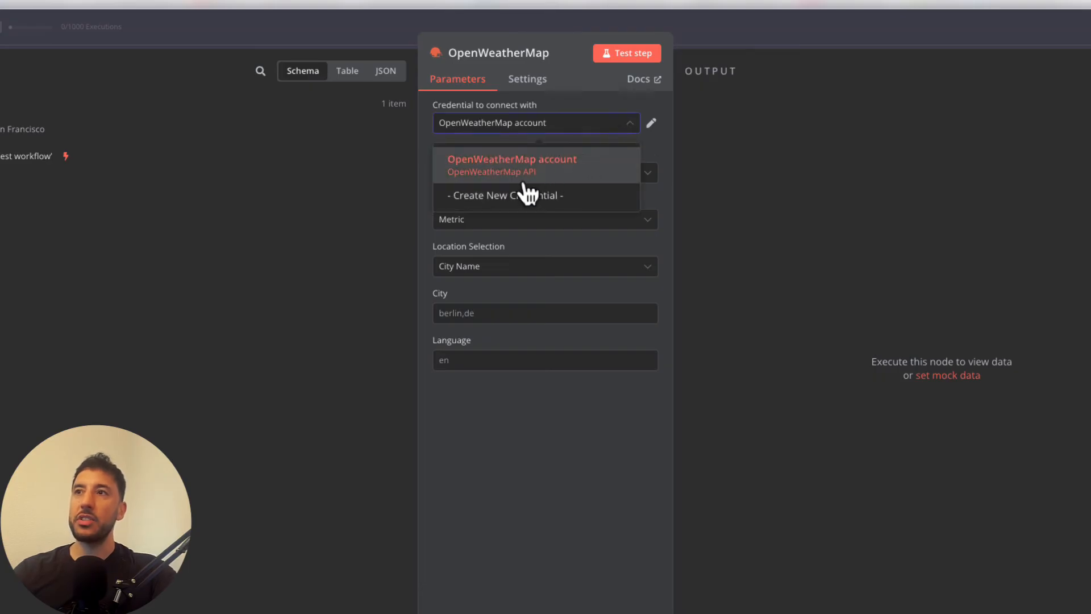
left_click(516, 202)
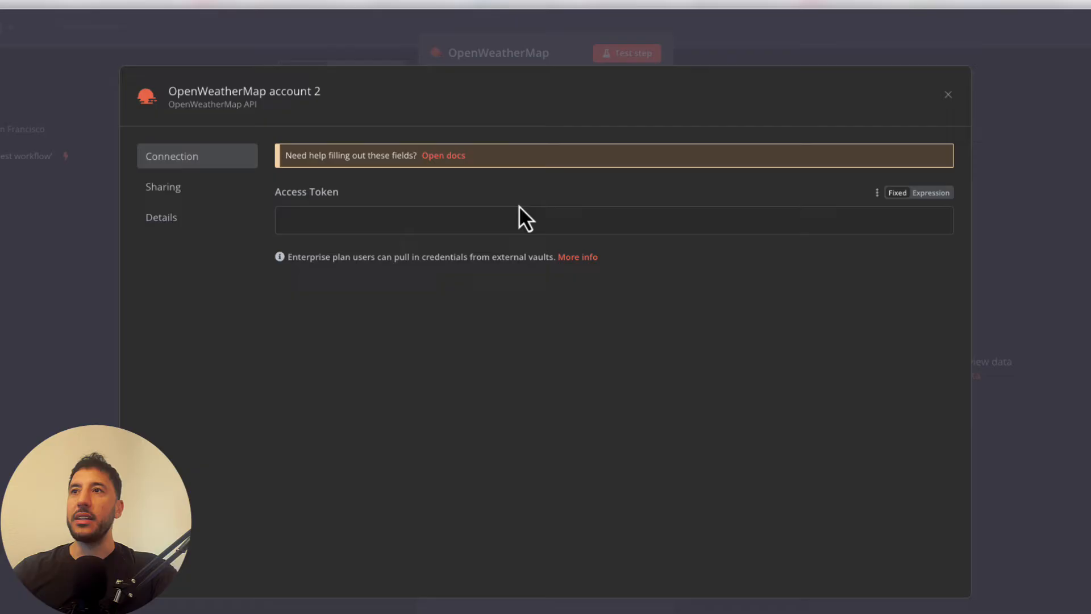
left_click(384, 214)
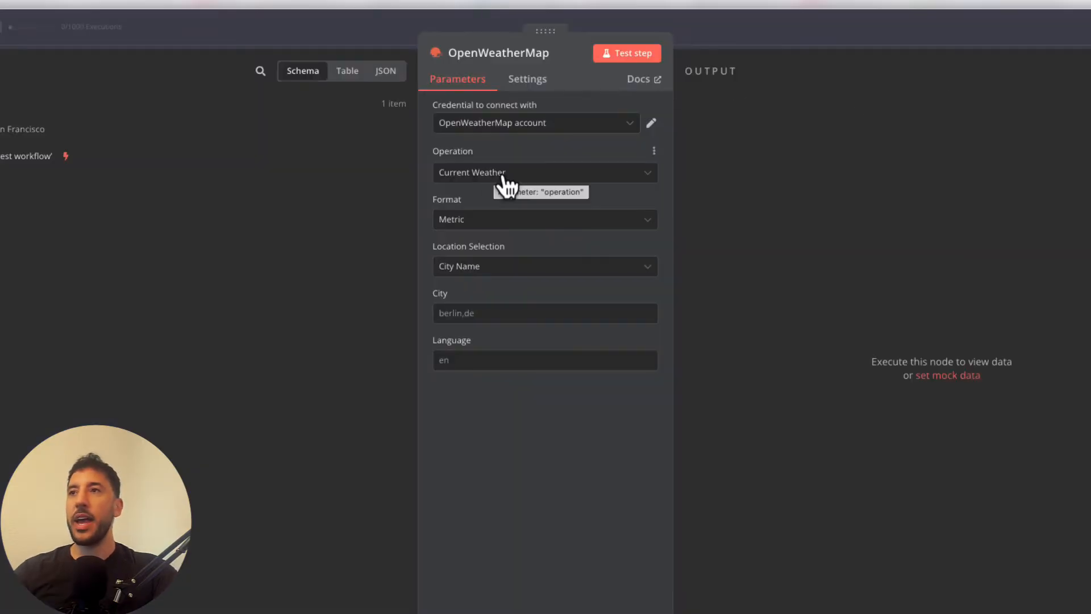
Check the operation and format choices of the OpenWeatherMap node, keeping Current Weather and Metric
left_click(533, 174)
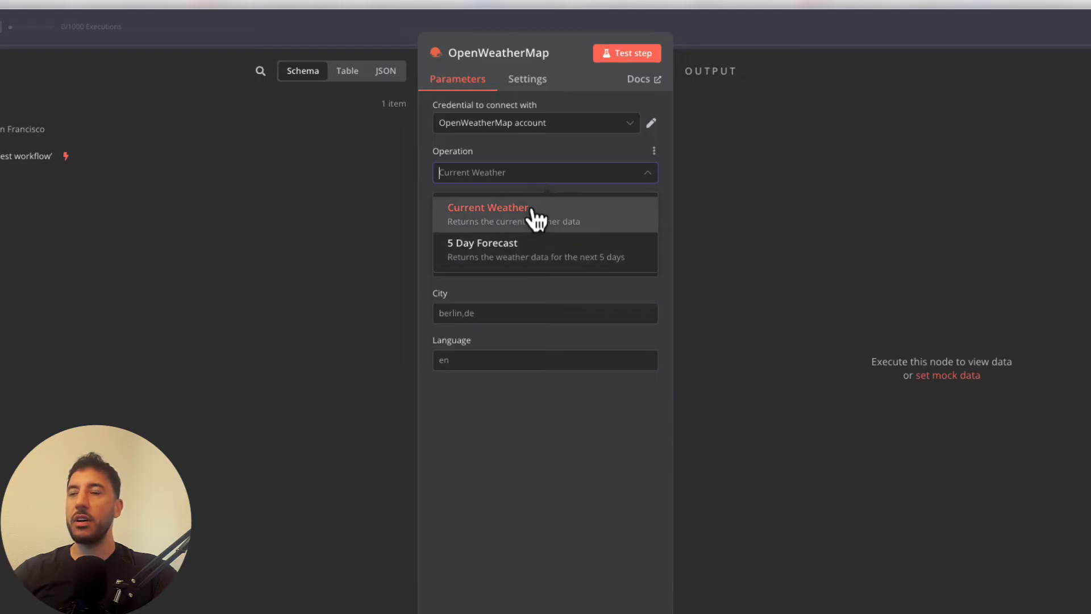
left_click(530, 143)
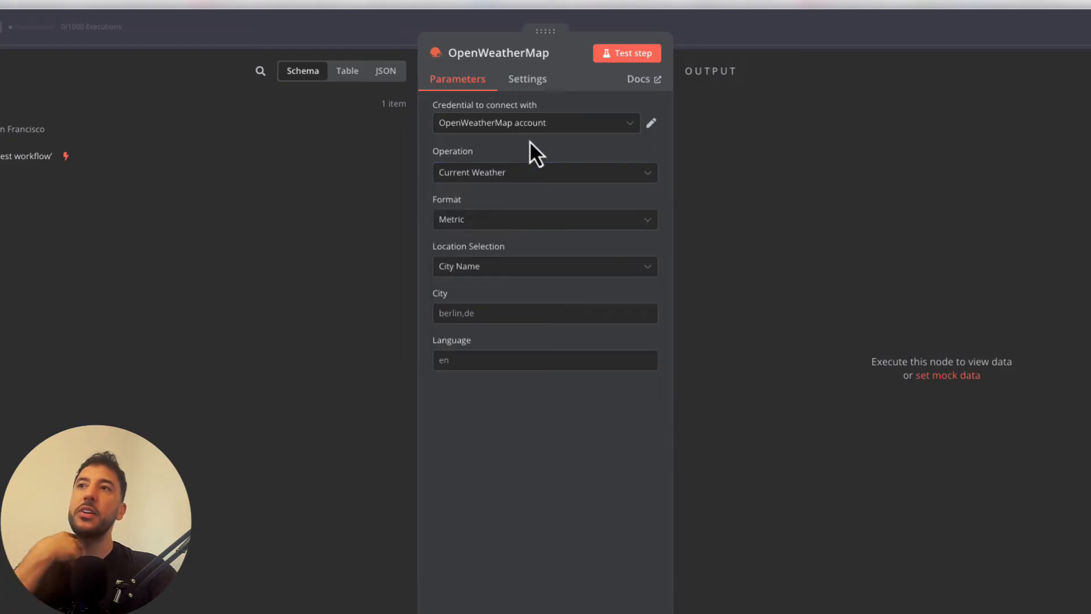
left_click(494, 221)
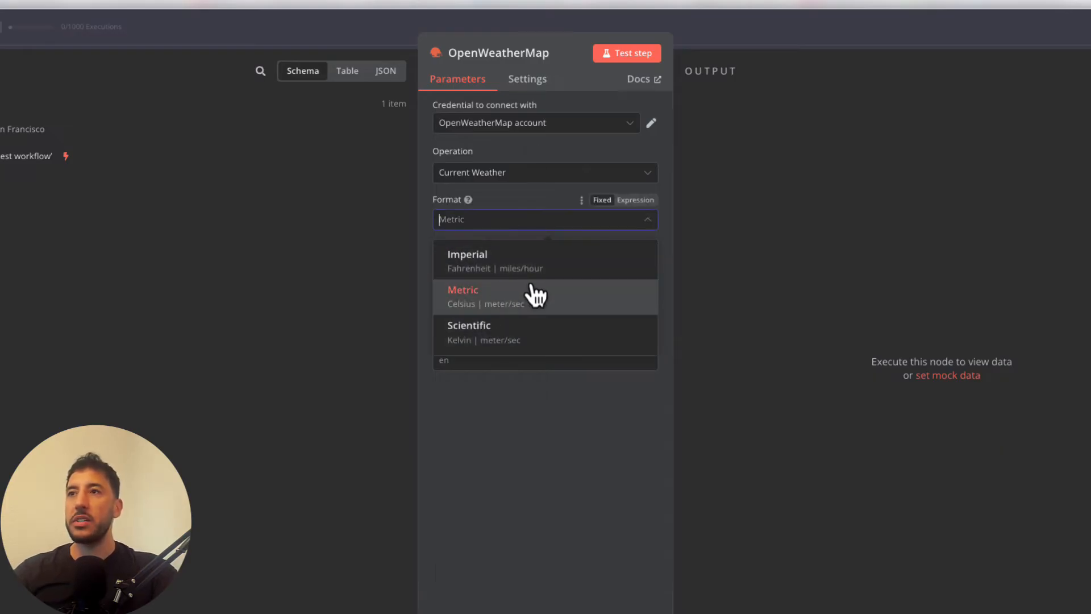
left_click(500, 308)
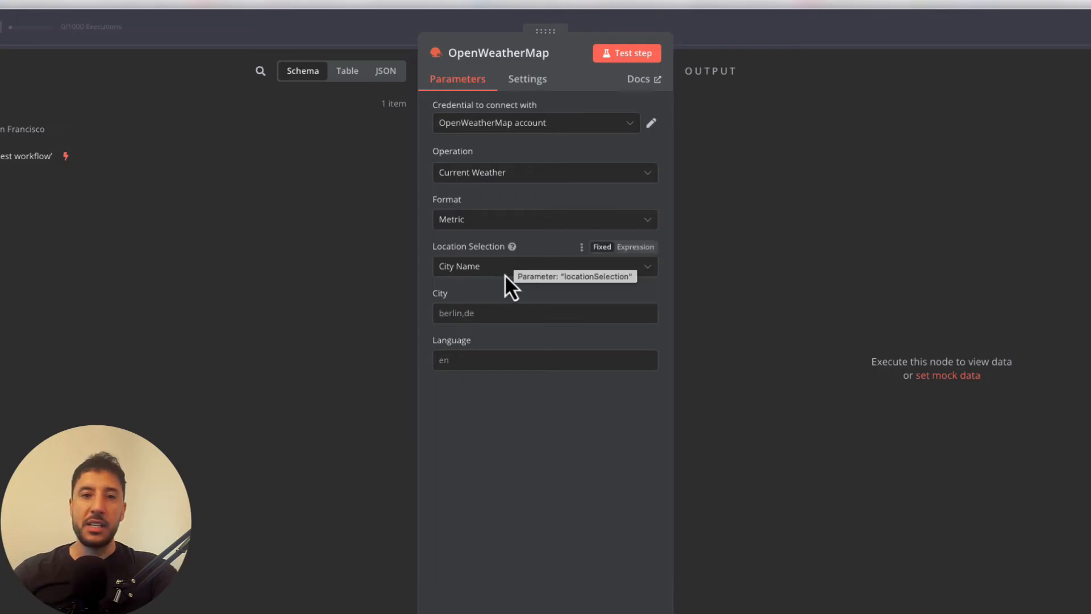
View the Query node's input data as a table, as JSON and as a schema
left_click(480, 313)
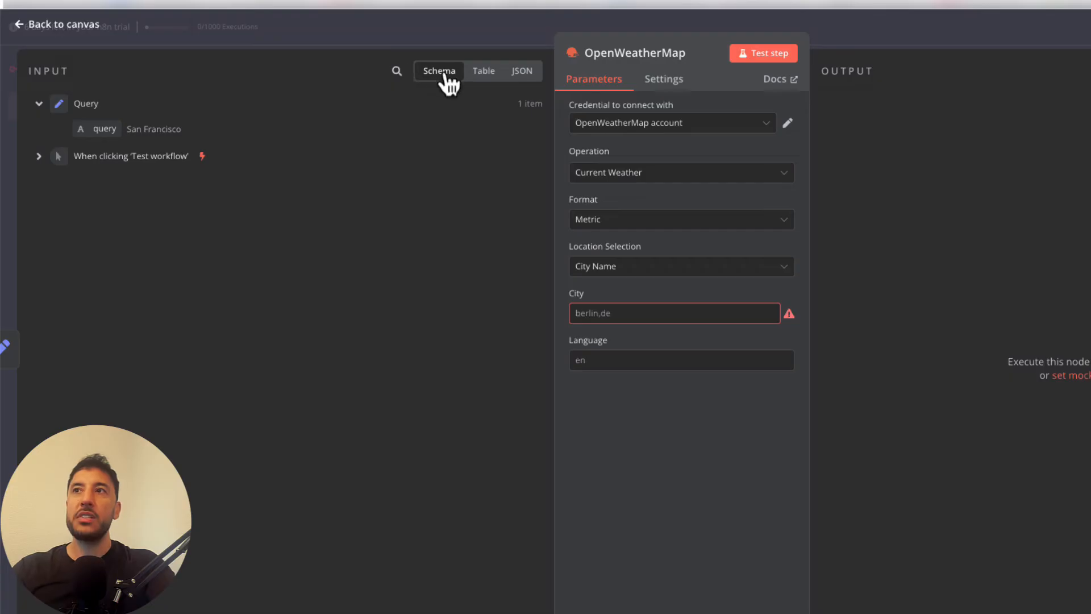
left_click(491, 77)
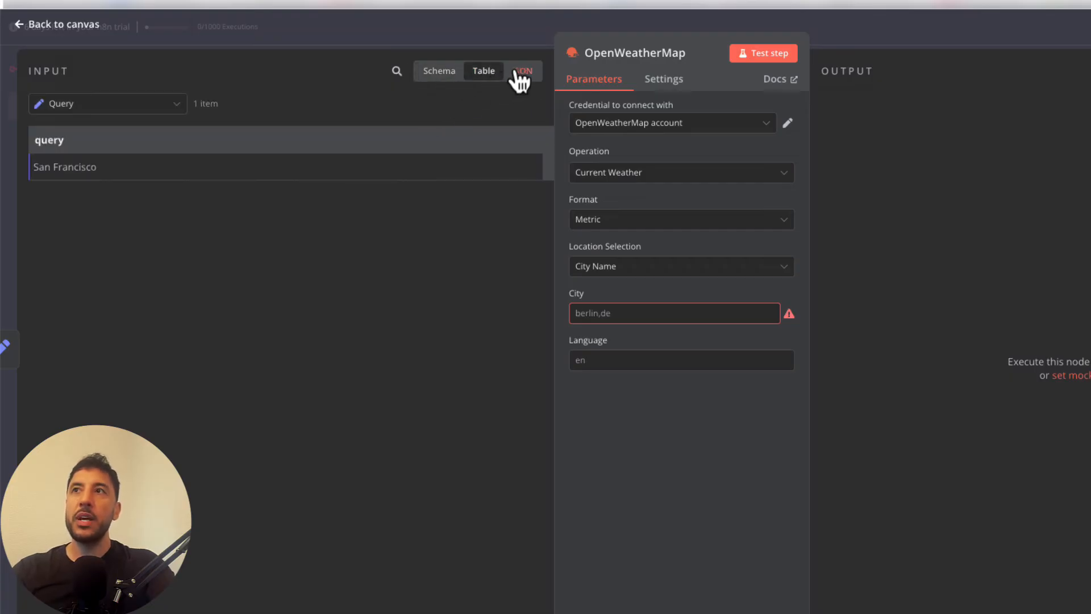
left_click(519, 80)
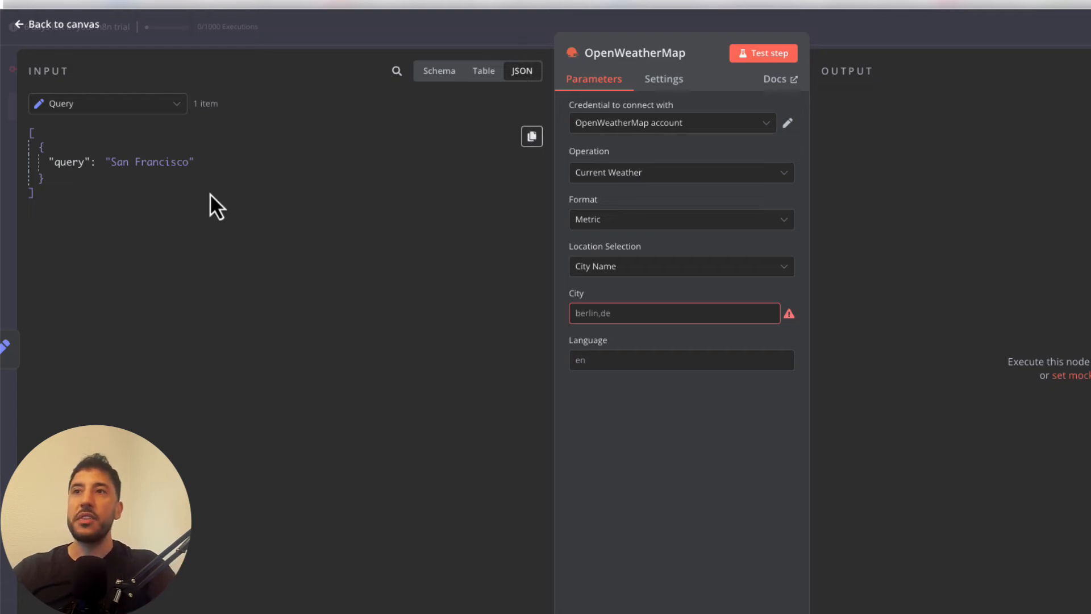
left_click(432, 71)
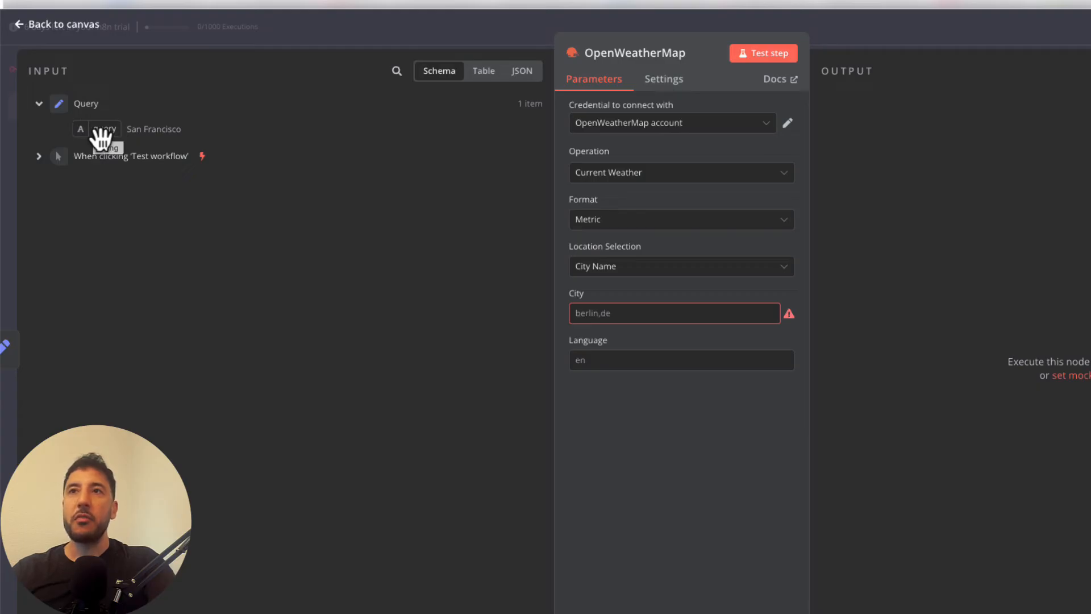
Map the Query node's query field into City as {{ $json.query }}, leave Language empty, and test the OpenWeatherMap node
left_click_drag(105, 139, 616, 314)
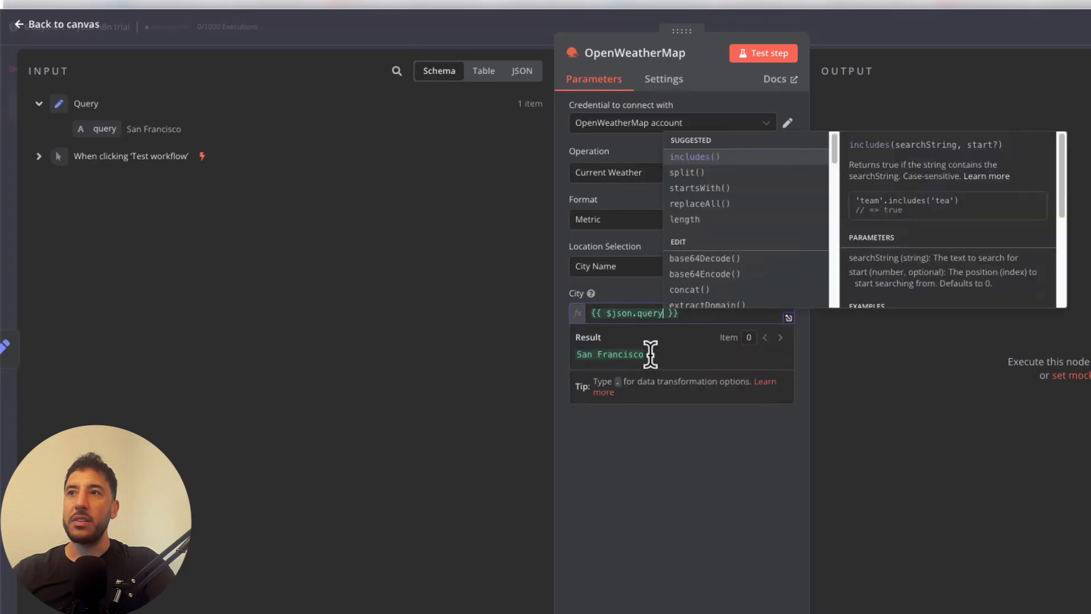
key("Escape")
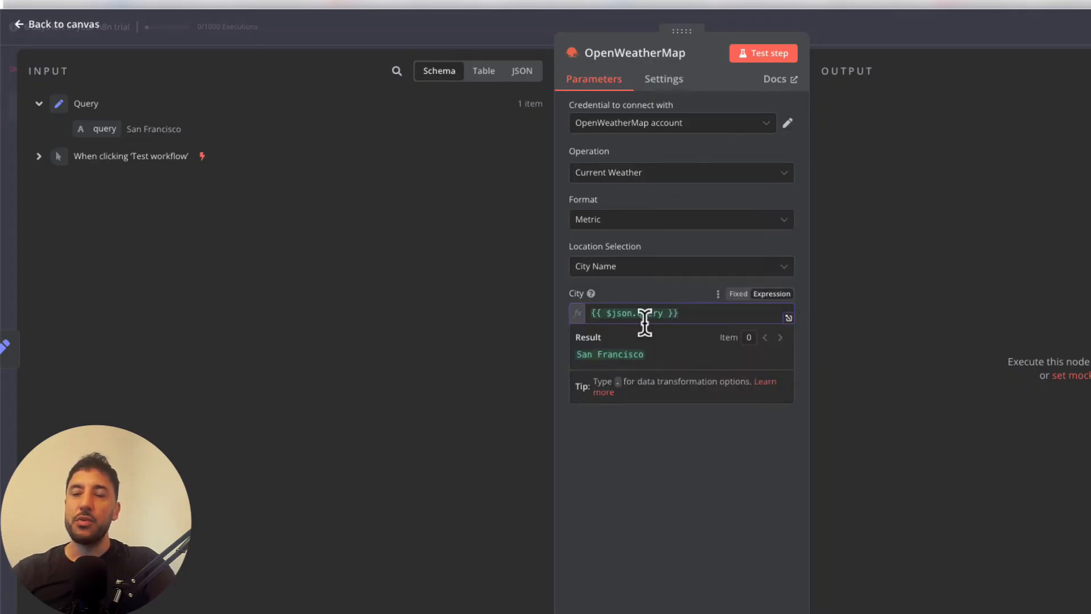
left_click(712, 460)
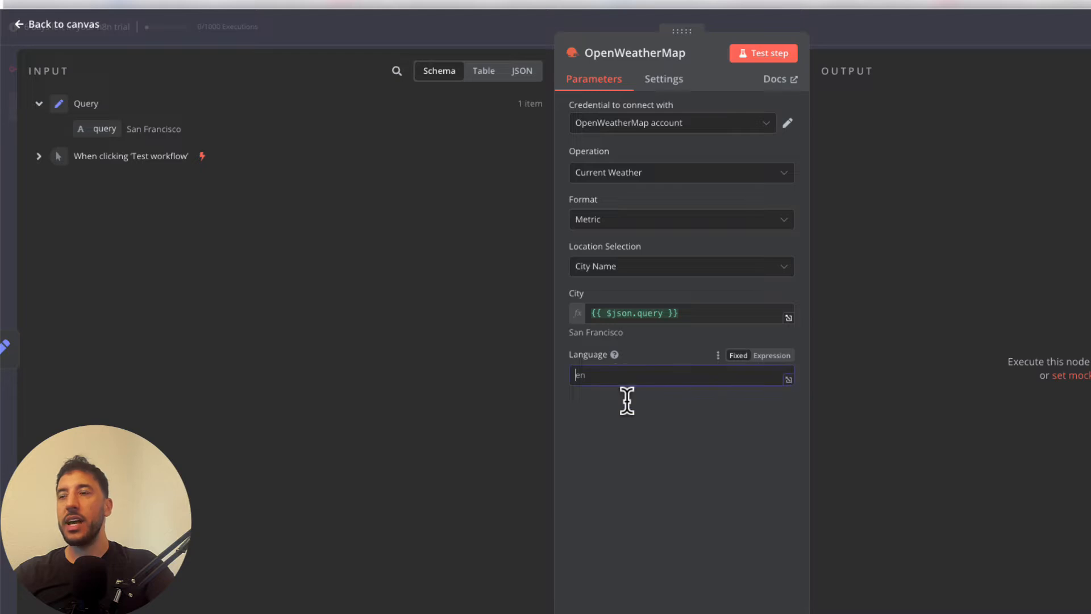
left_click(764, 56)
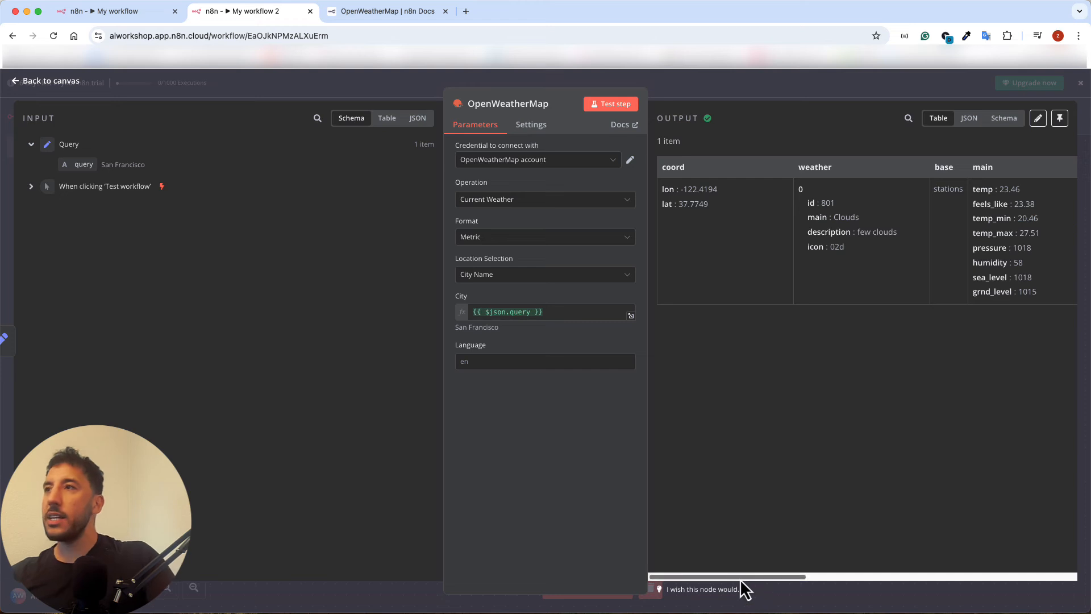
Examine the returned weather data across the output table columns and in the JSON and schema views
scroll(745, 578, "right", 2)
scroll(745, 578, "left", 2)
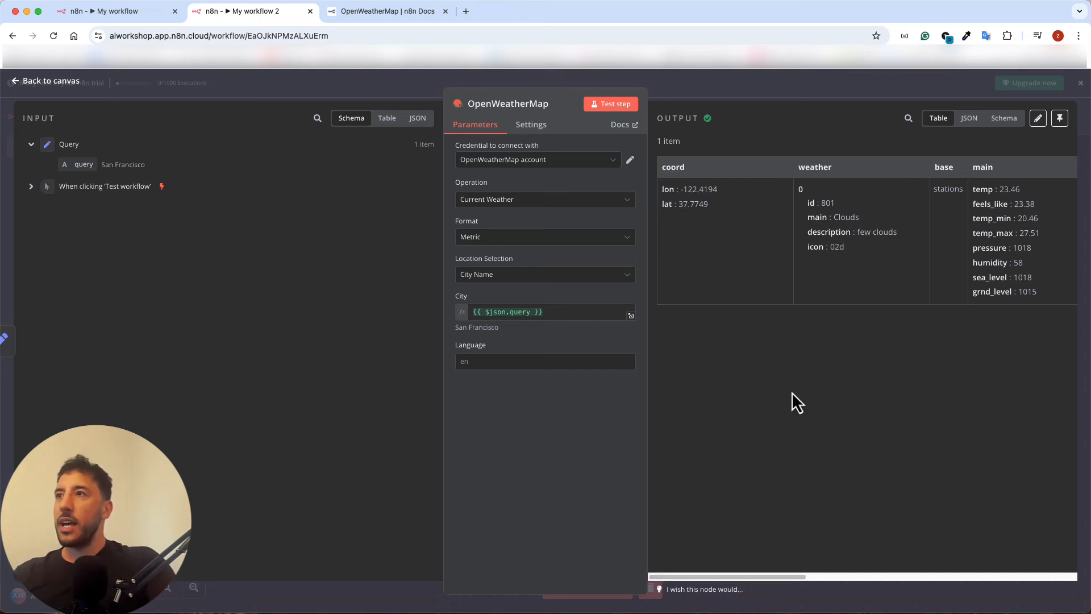
left_click_drag(778, 577, 876, 577)
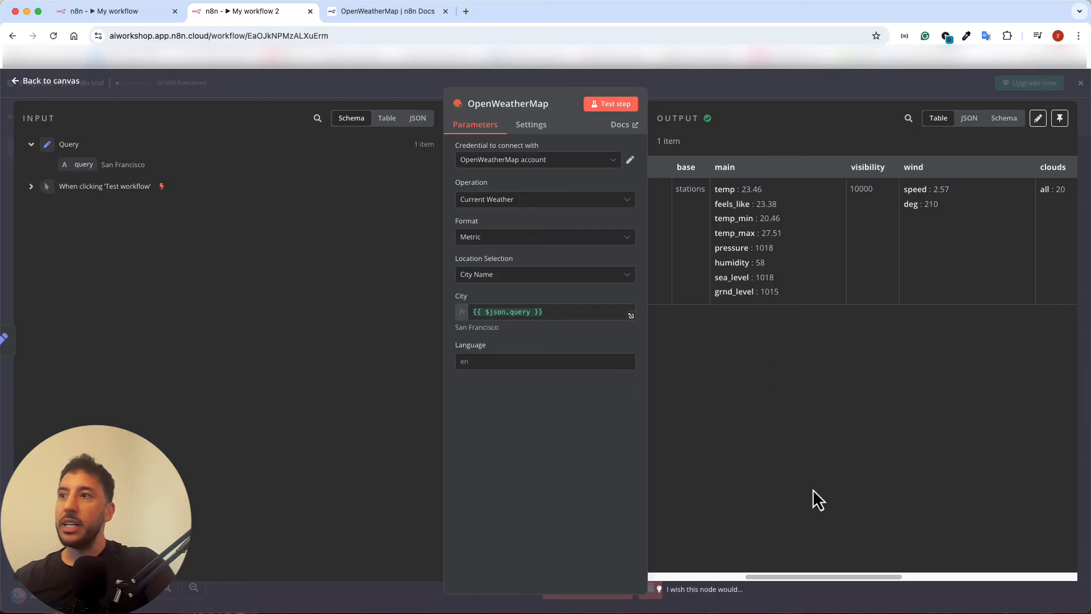
left_click_drag(778, 576, 825, 575)
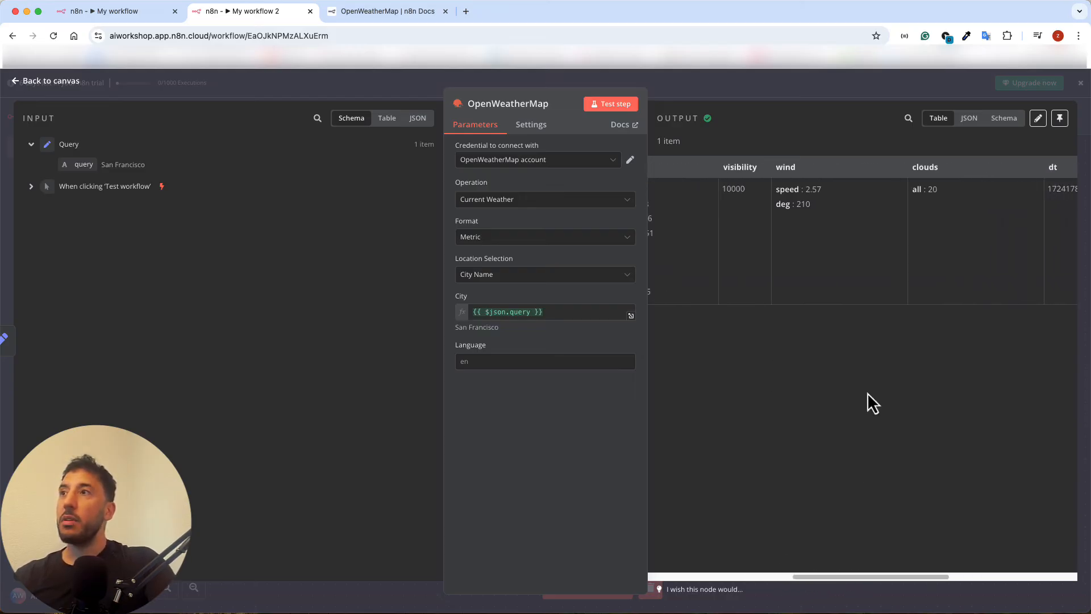
left_click(972, 121)
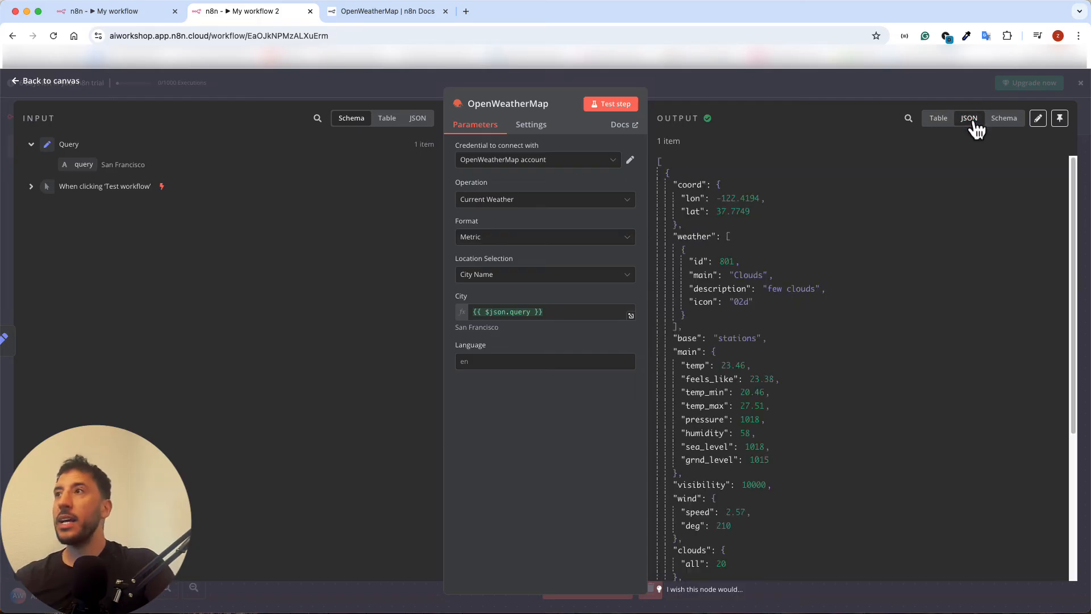
left_click(1003, 119)
left_click(938, 118)
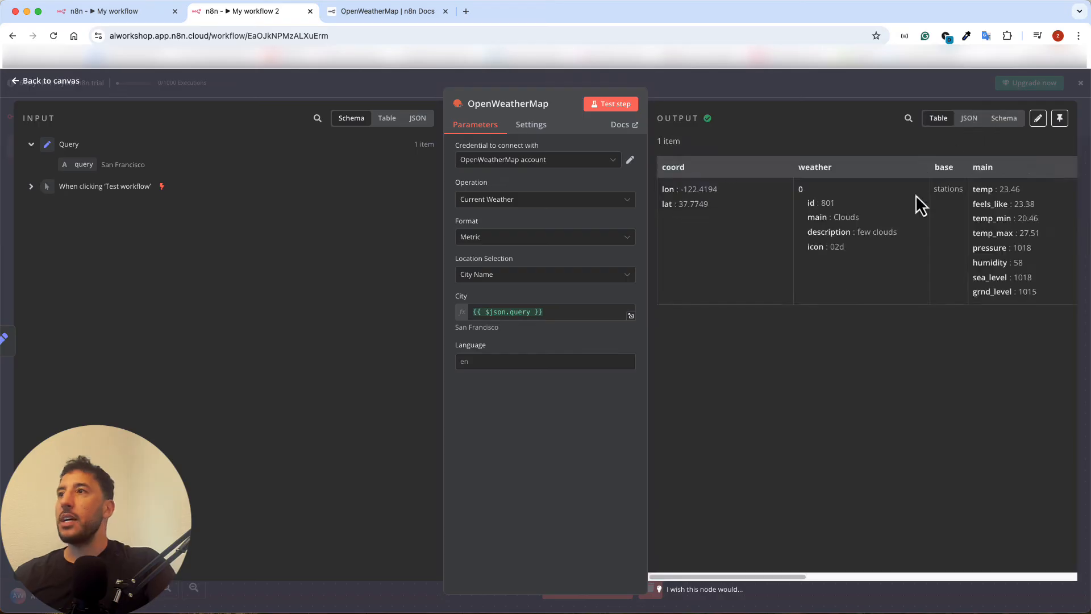
Compare the city name in the last output columns with the input query value, and return to the first output columns
left_click_drag(771, 579, 1006, 583)
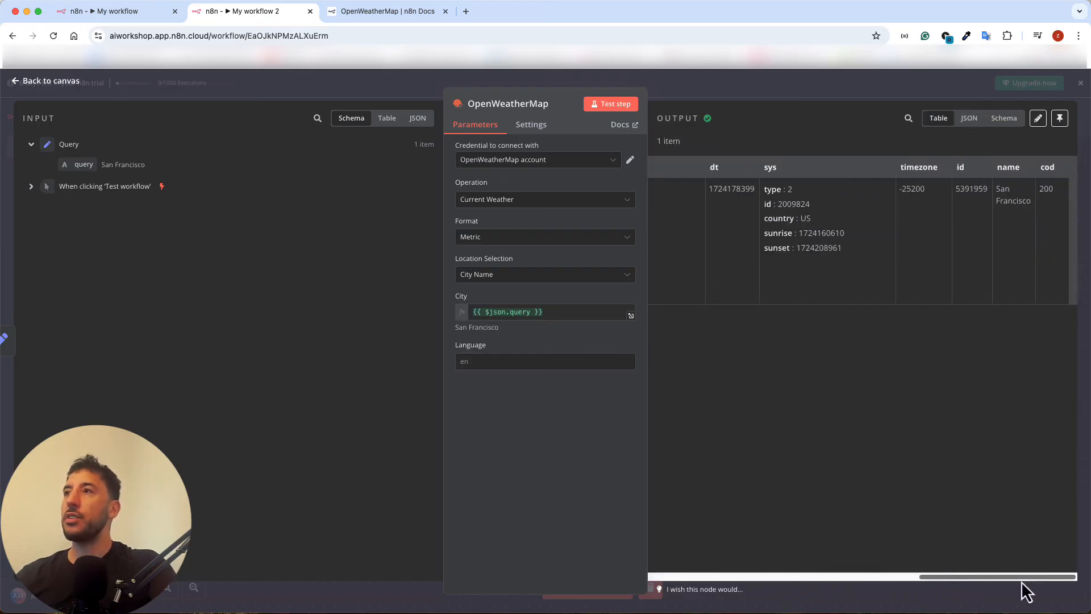
double_click(970, 189)
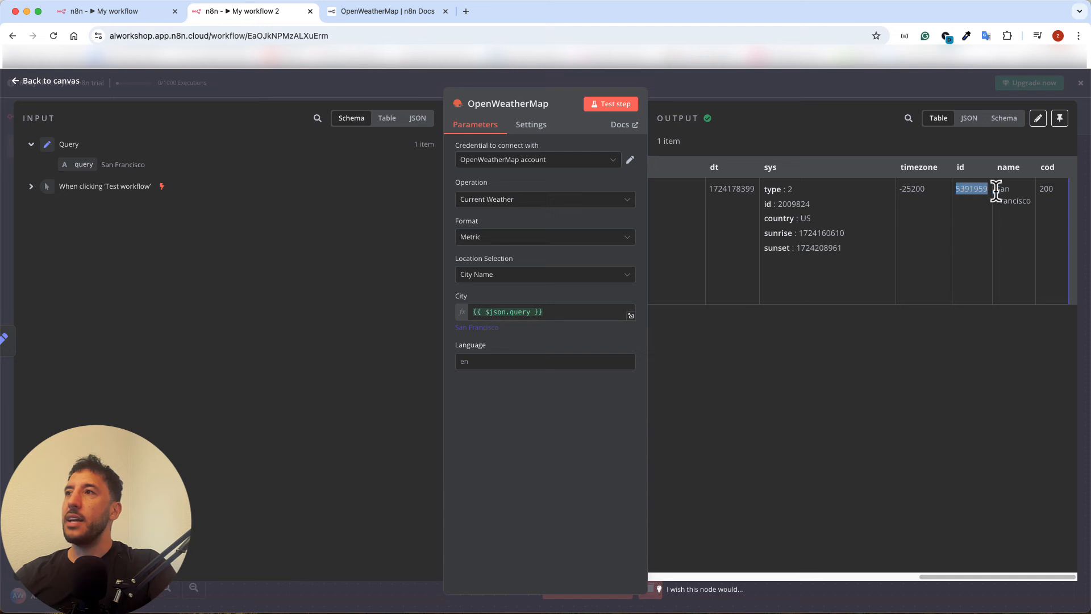
triple_click(1000, 190)
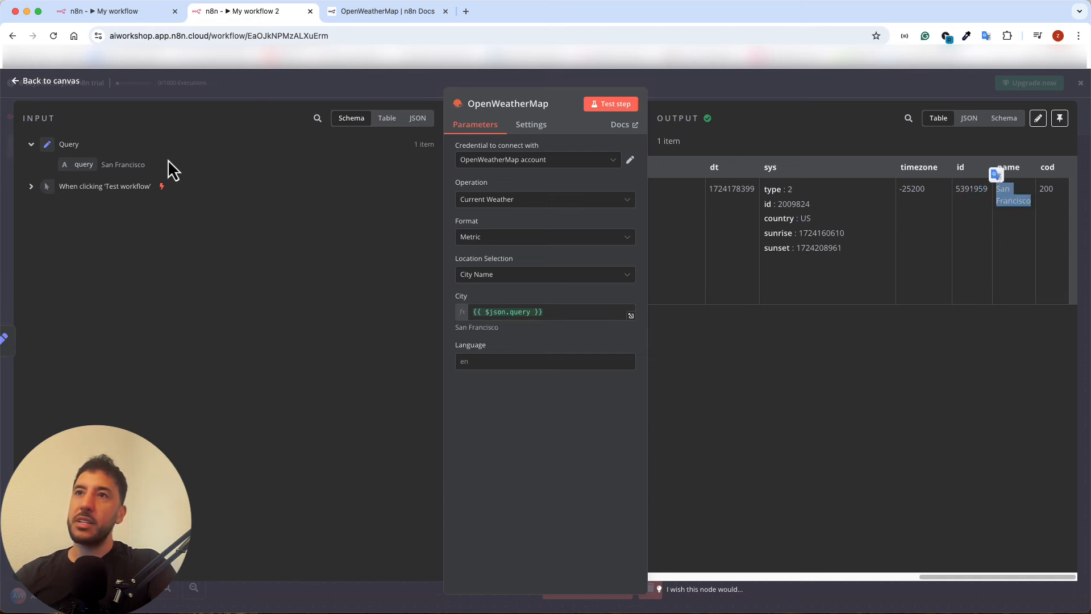
double_click(107, 164)
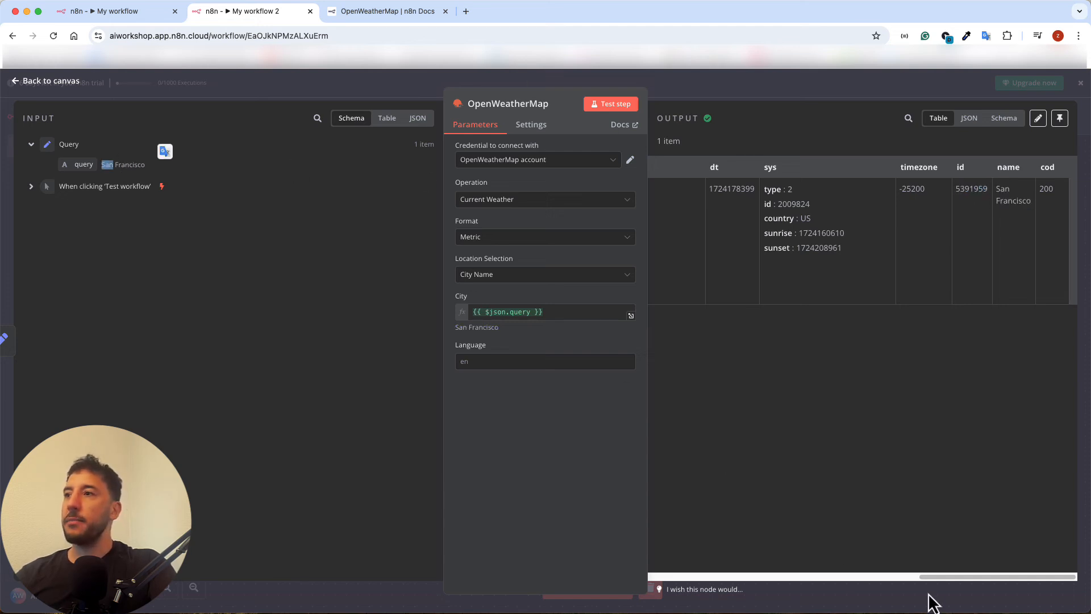
left_click_drag(925, 576, 632, 575)
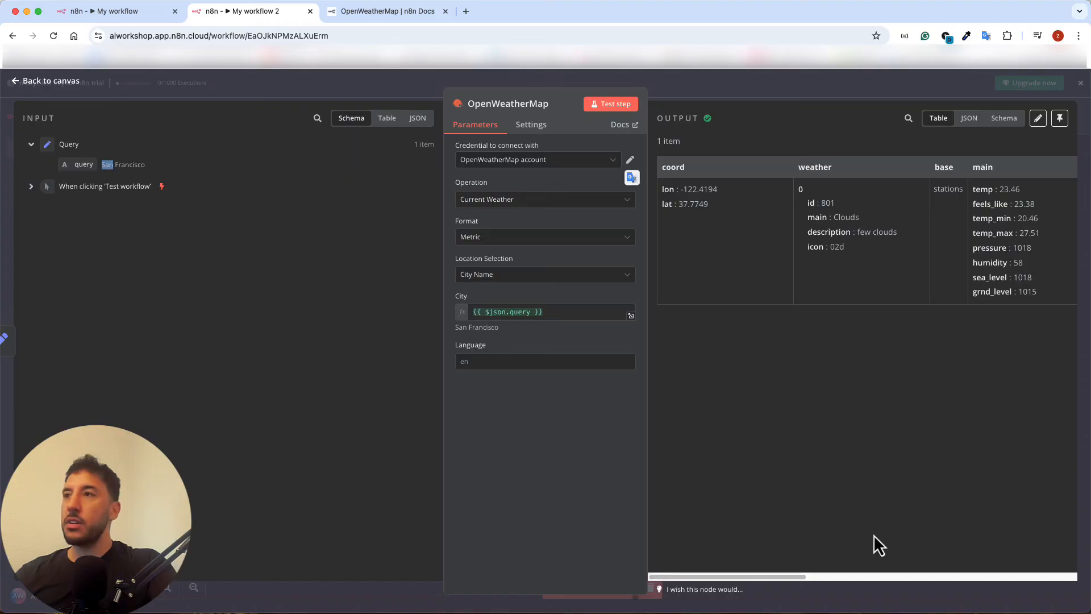
left_click_drag(773, 577, 662, 176)
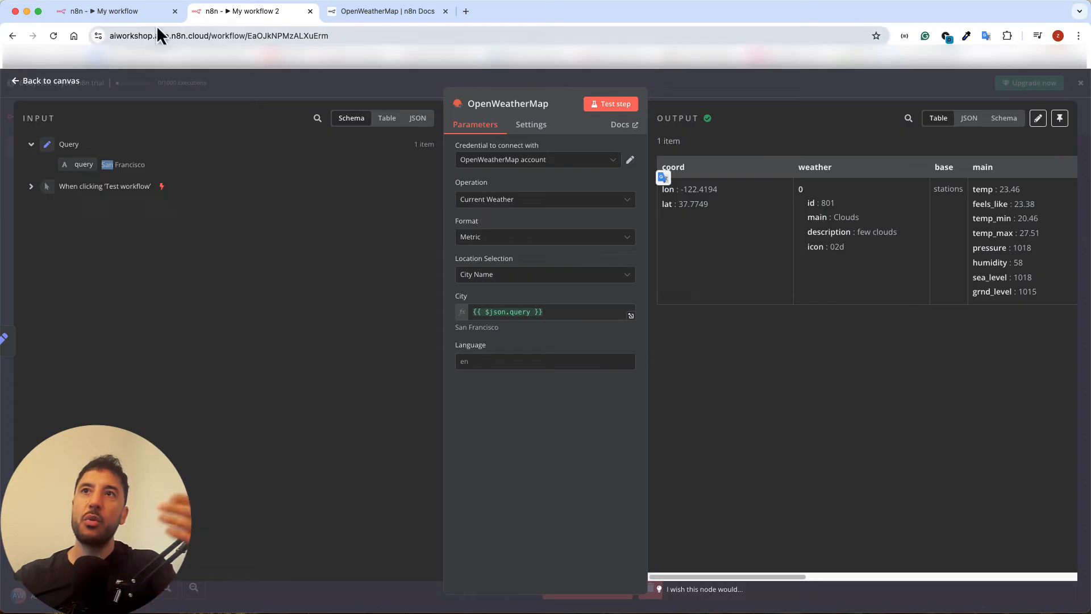
Look at the Call n8n Workflow Tool in My workflow, and return to the canvas of My workflow 2
left_click(96, 16)
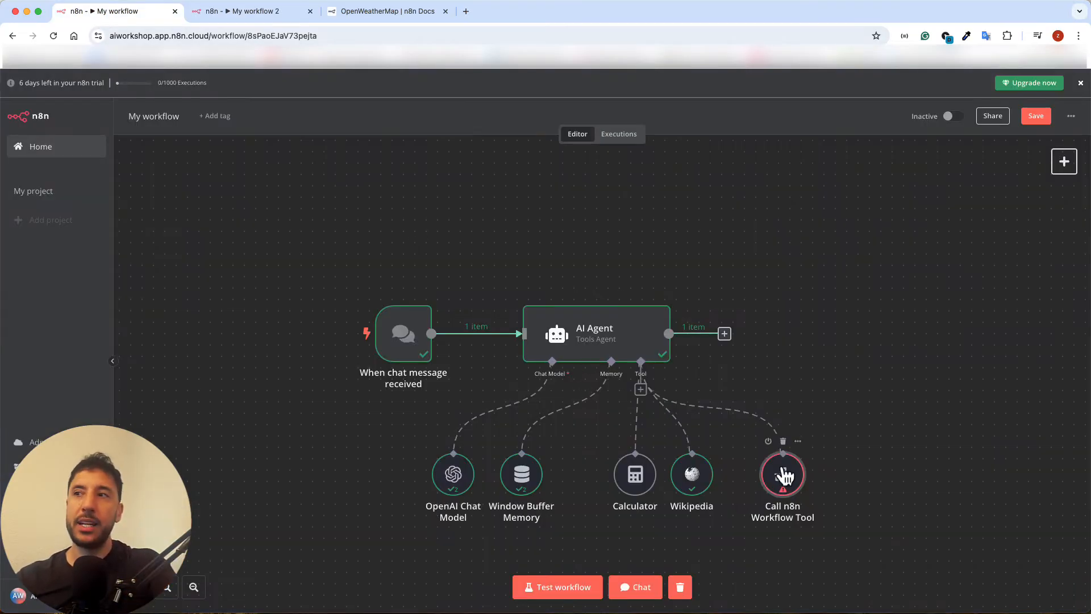
left_click(246, 13)
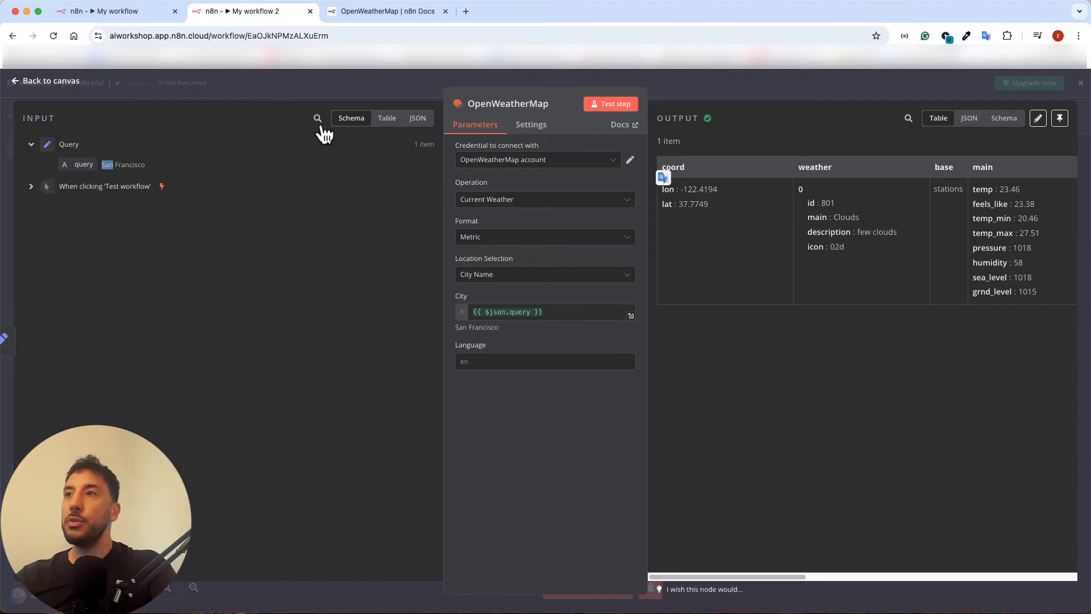
left_click(369, 85)
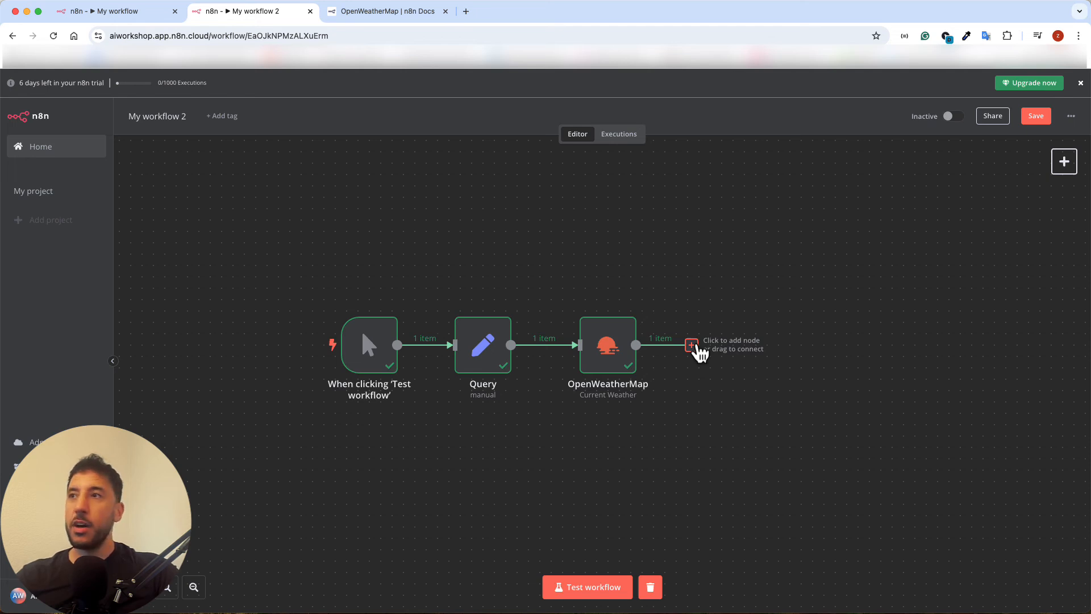
Add an OpenAI node with the Message a Model action after OpenWeatherMap, keeping the OpenAi account credential
left_click(692, 345)
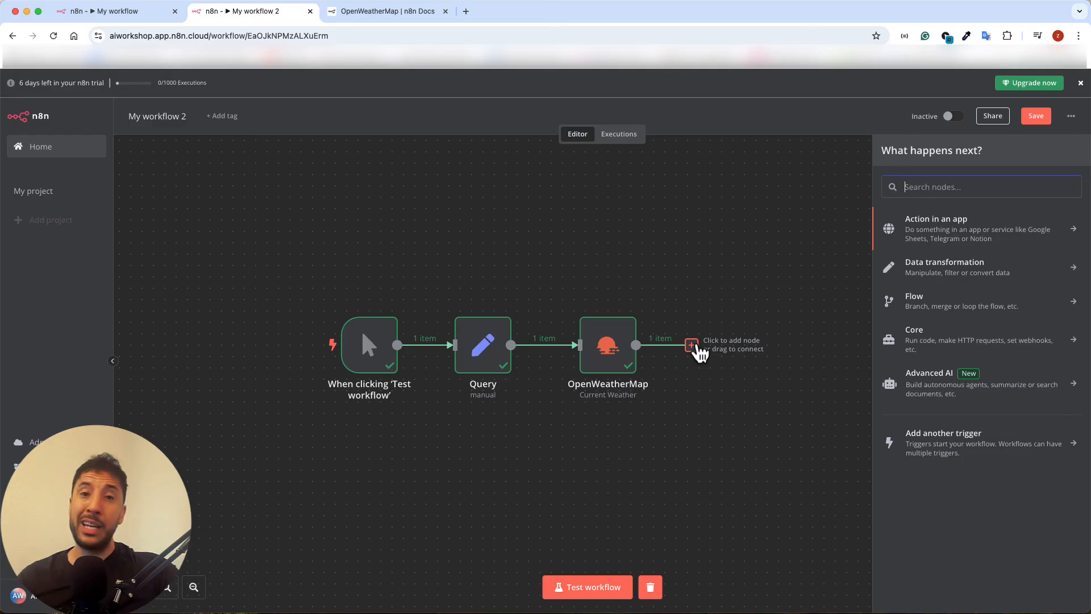
type("open")
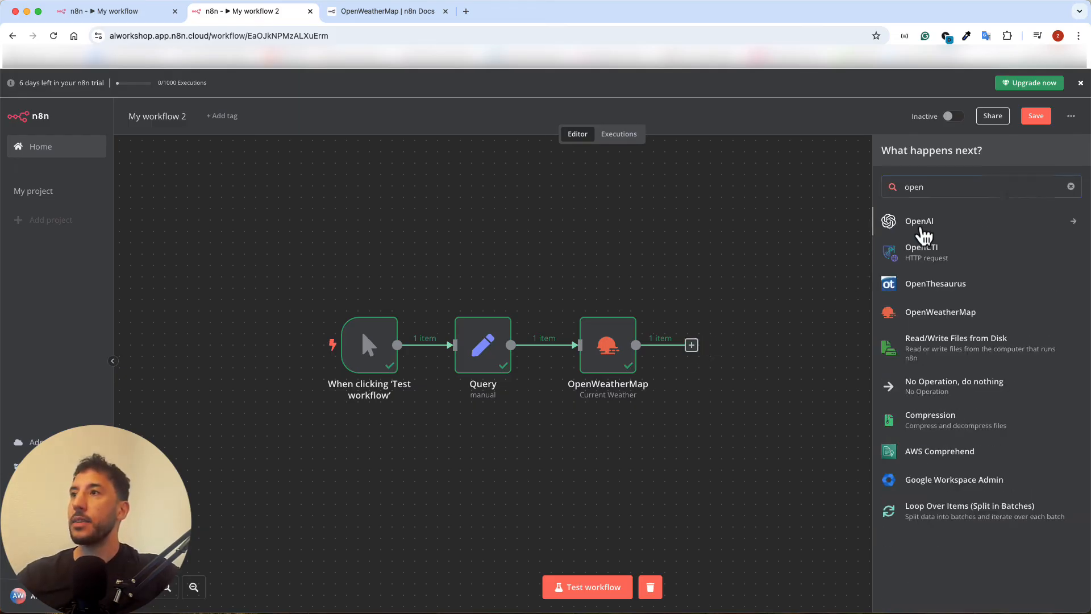
left_click(921, 230)
scroll(926, 267, "down", 1)
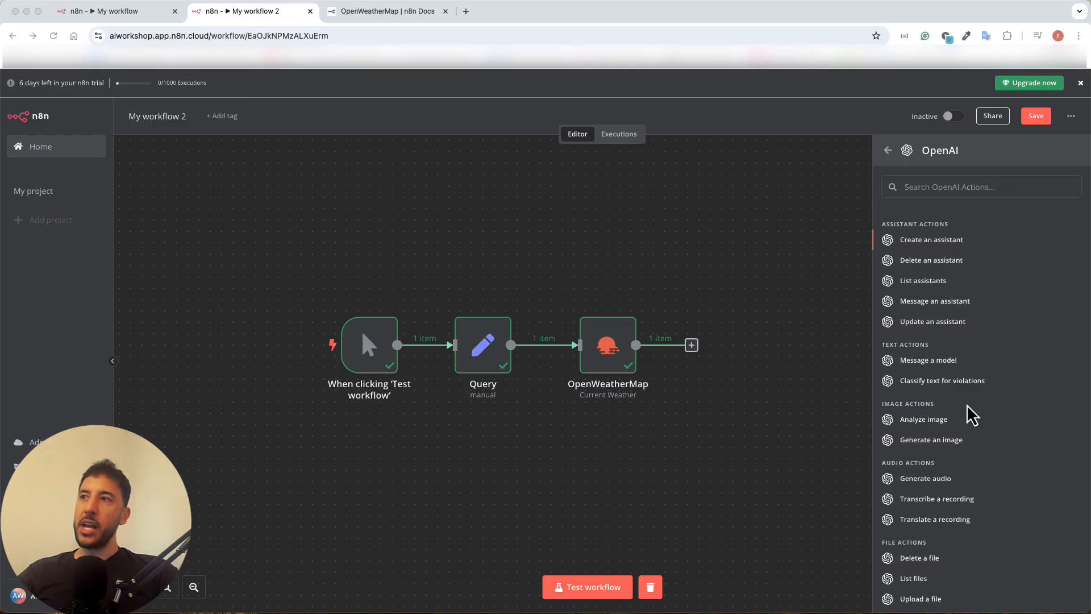
scroll(937, 376, "down", 1)
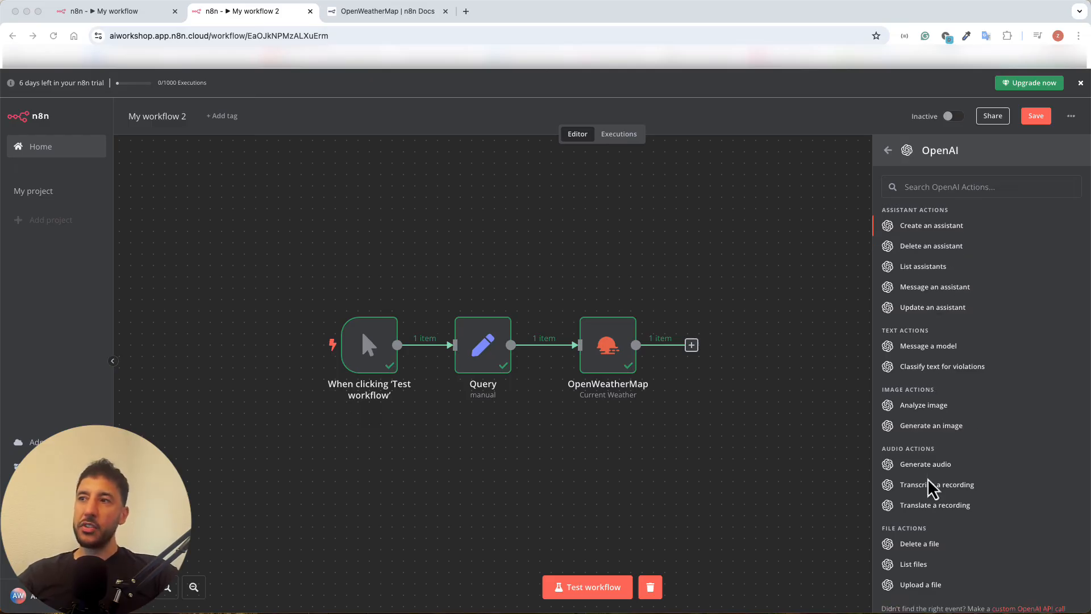
scroll(929, 539, "down", 1)
scroll(943, 463, "up", 3)
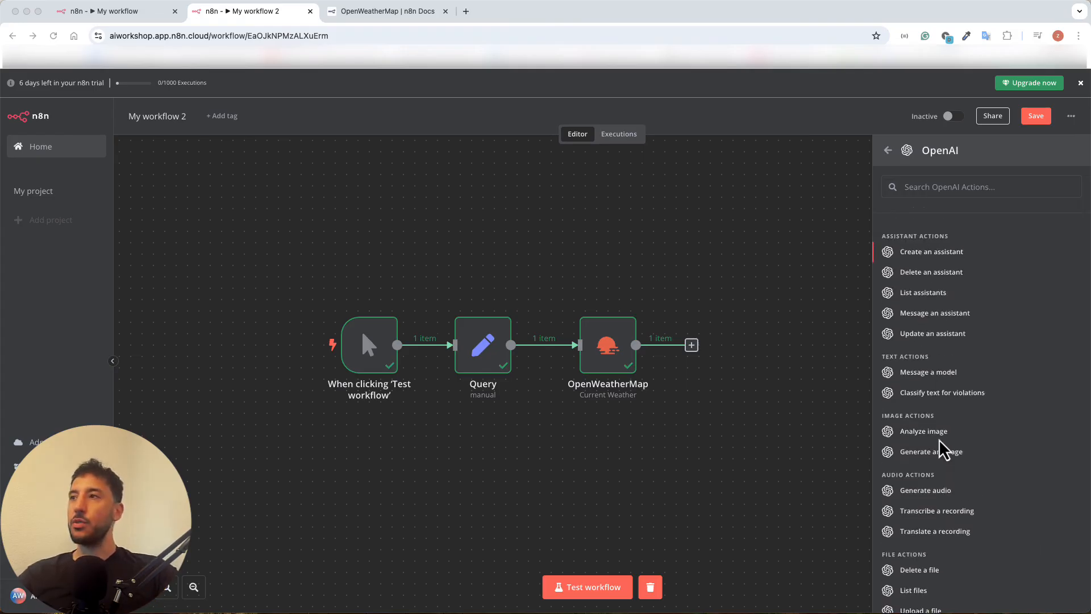
left_click(926, 384)
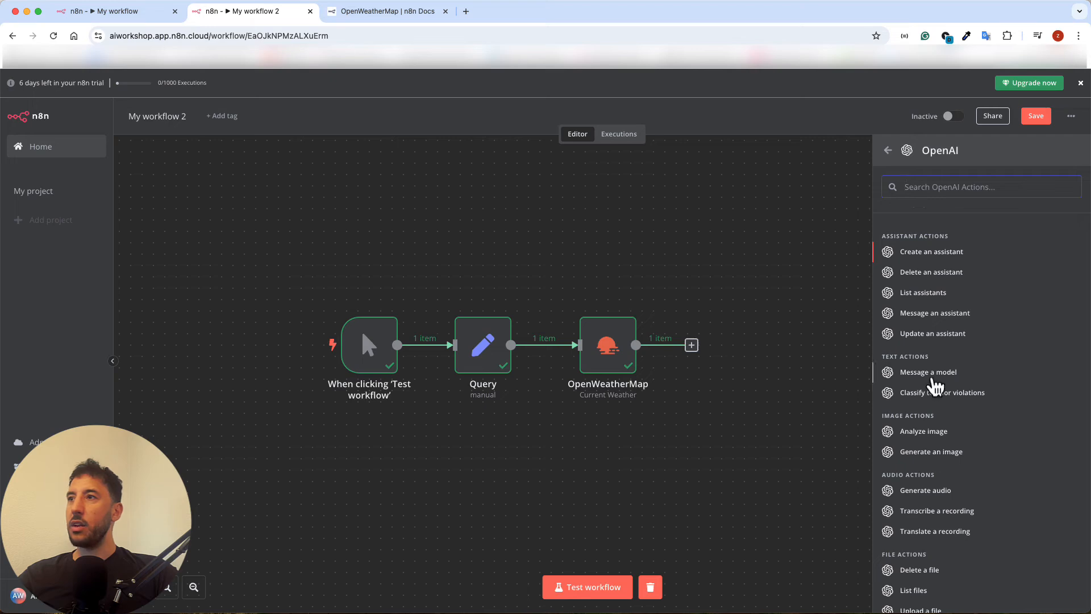
left_click(930, 375)
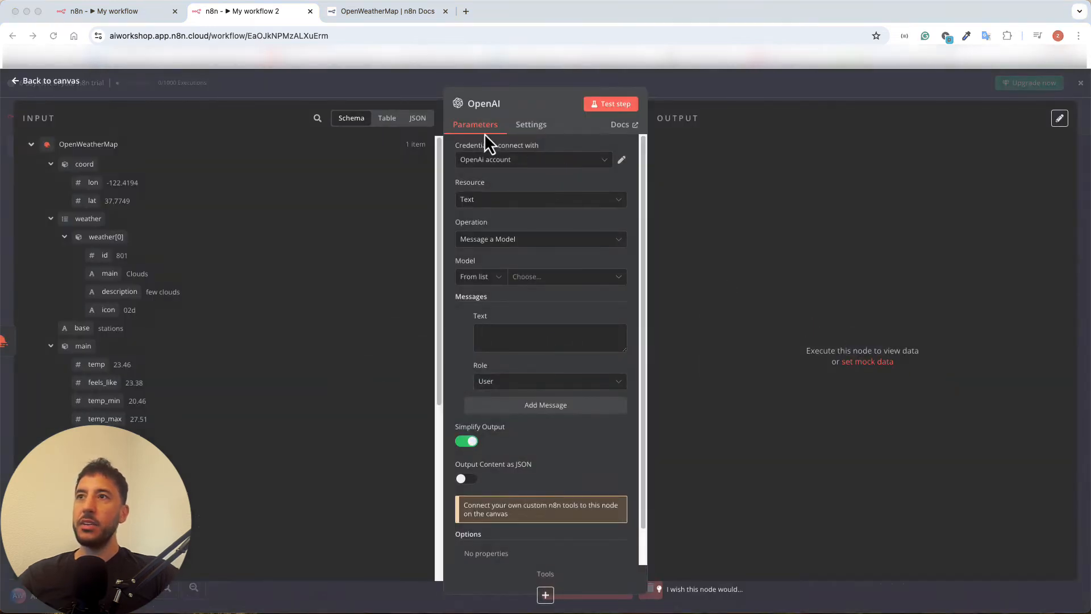
left_click(538, 161)
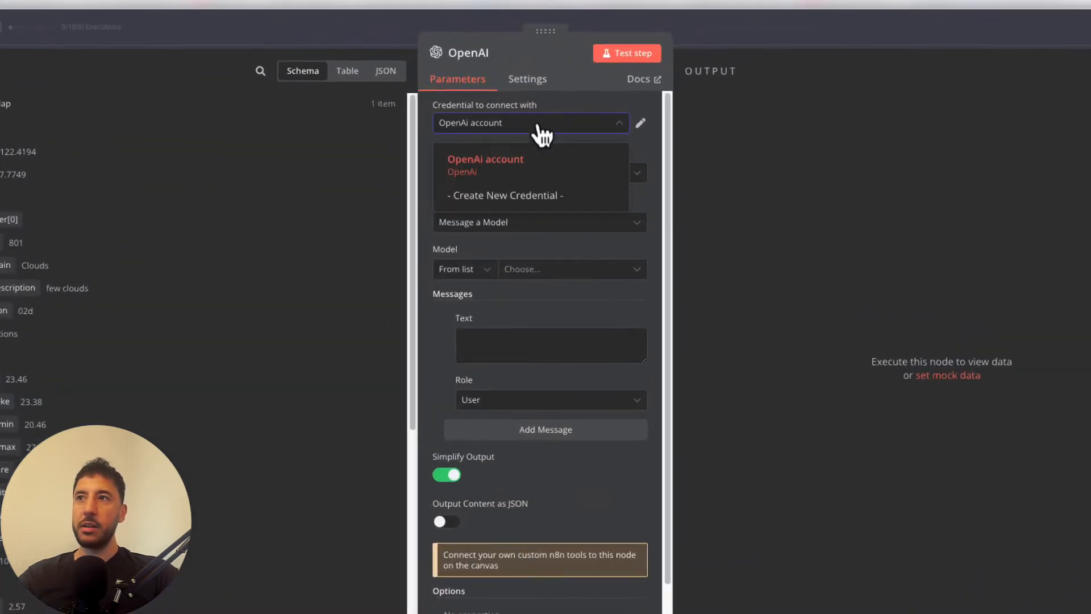
left_click(589, 107)
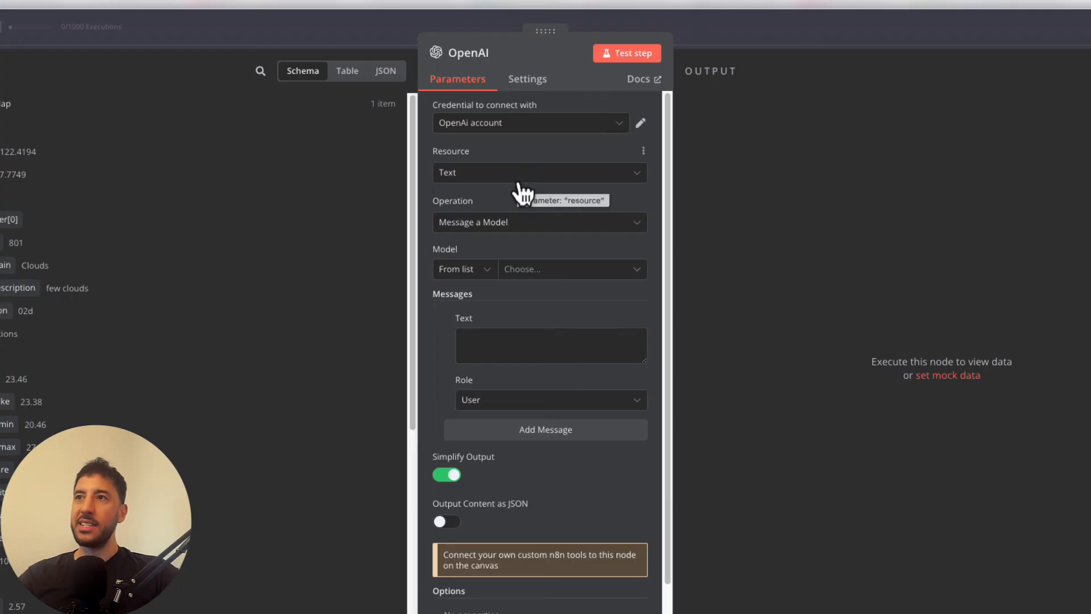
Keep the Text resource and Message a Model operation in the OpenAI node, and set its model to GPT-4
left_click(577, 173)
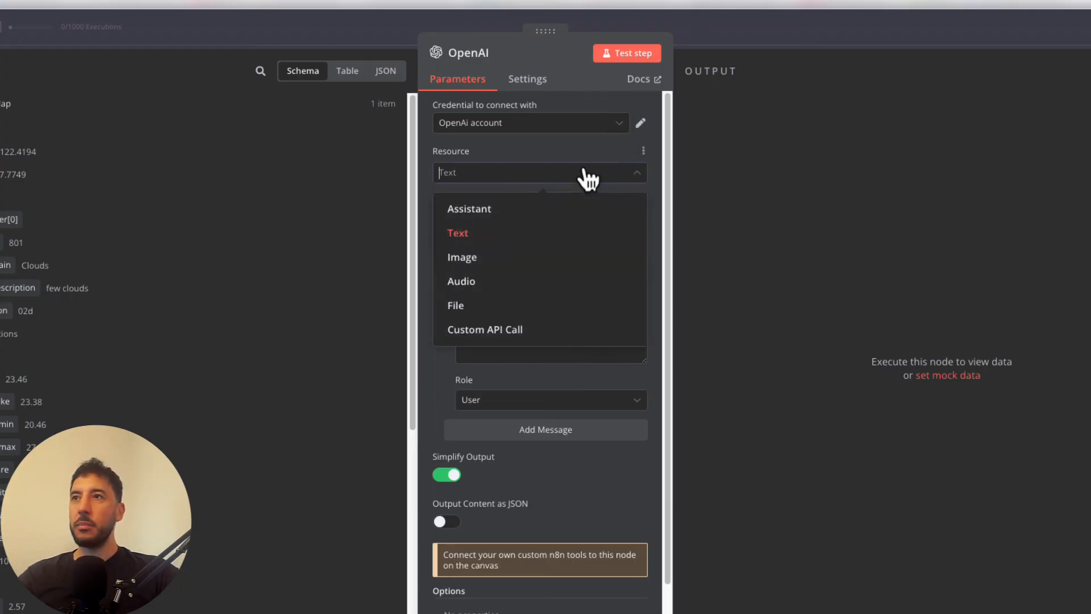
left_click(550, 144)
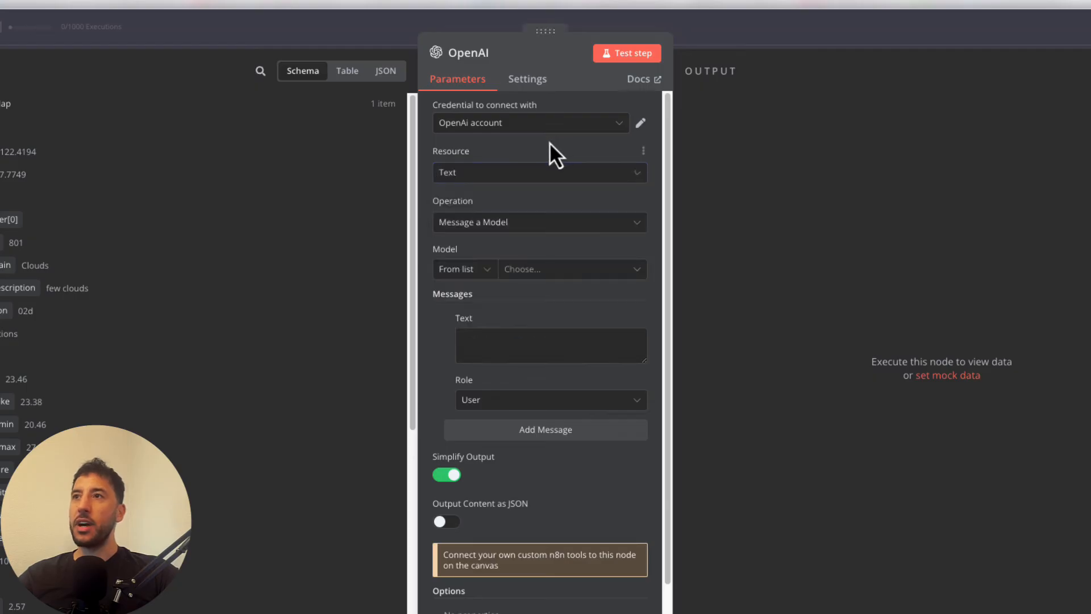
left_click(554, 227)
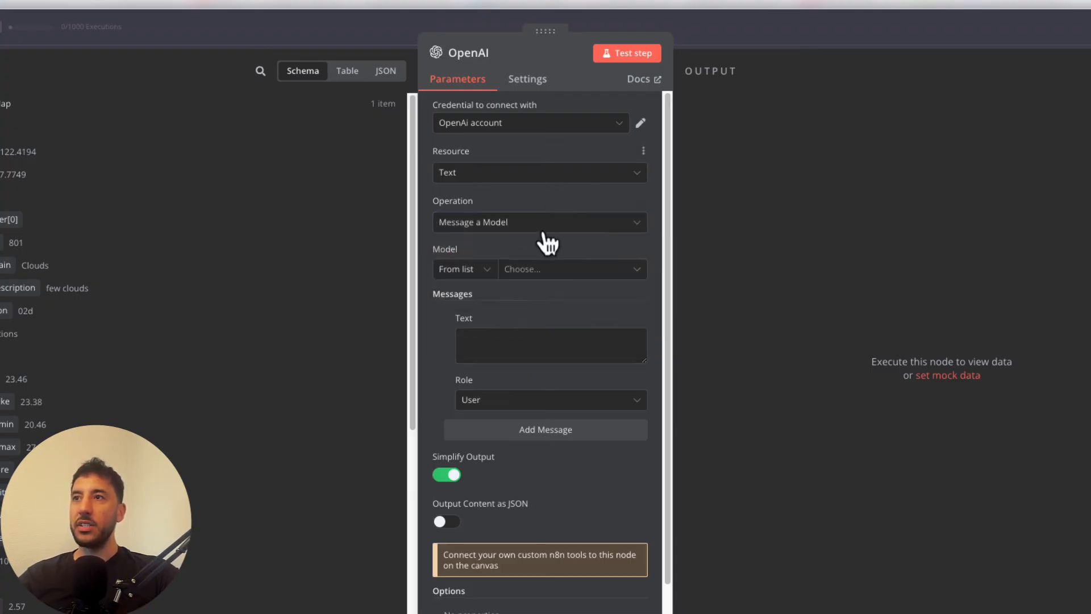
scroll(551, 284, "down", 1)
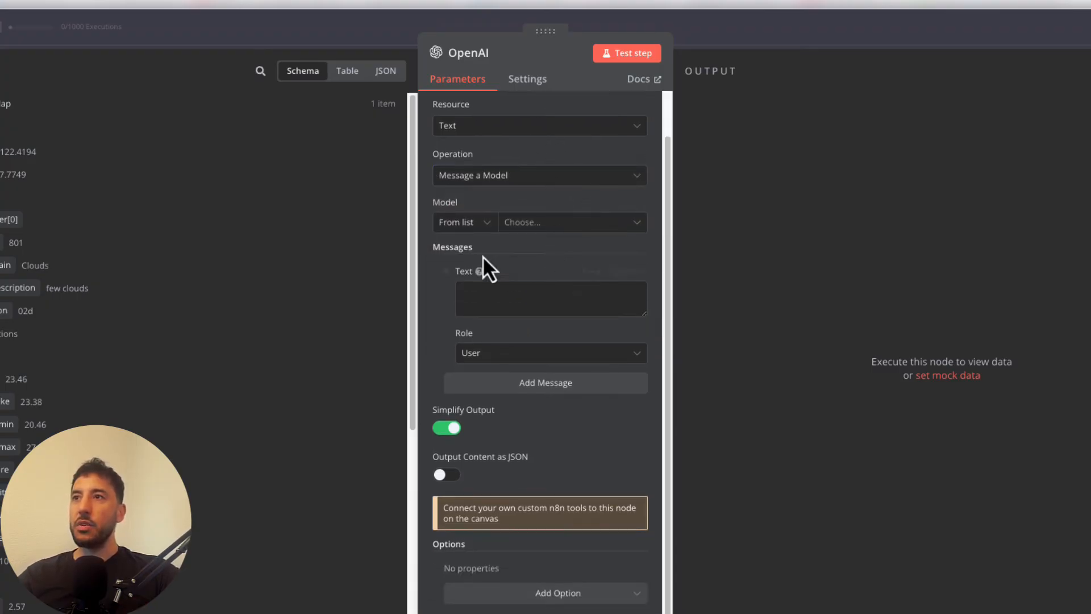
left_click(540, 223)
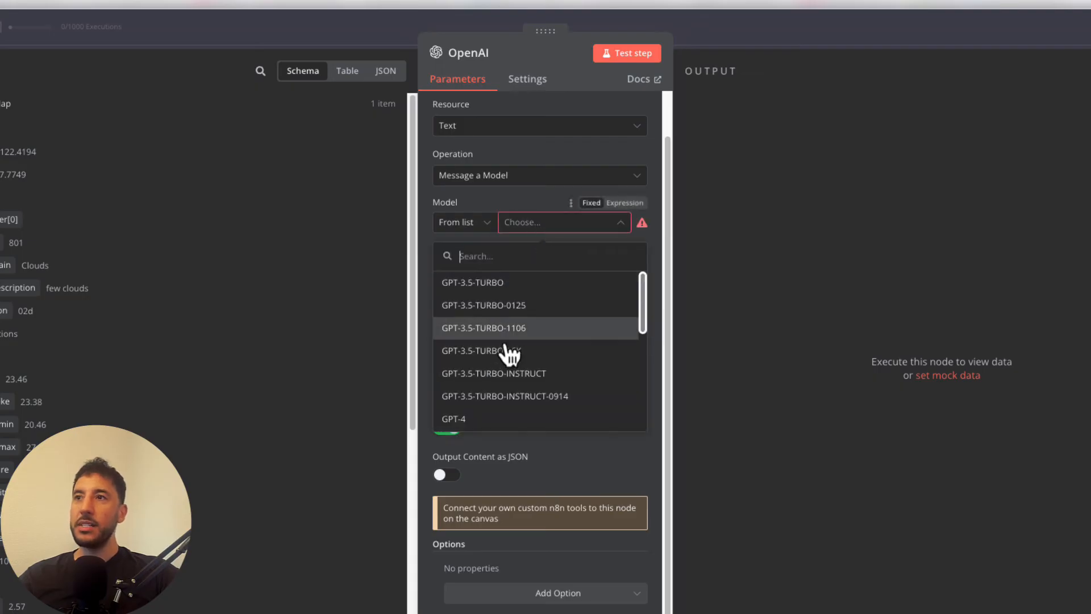
left_click(461, 420)
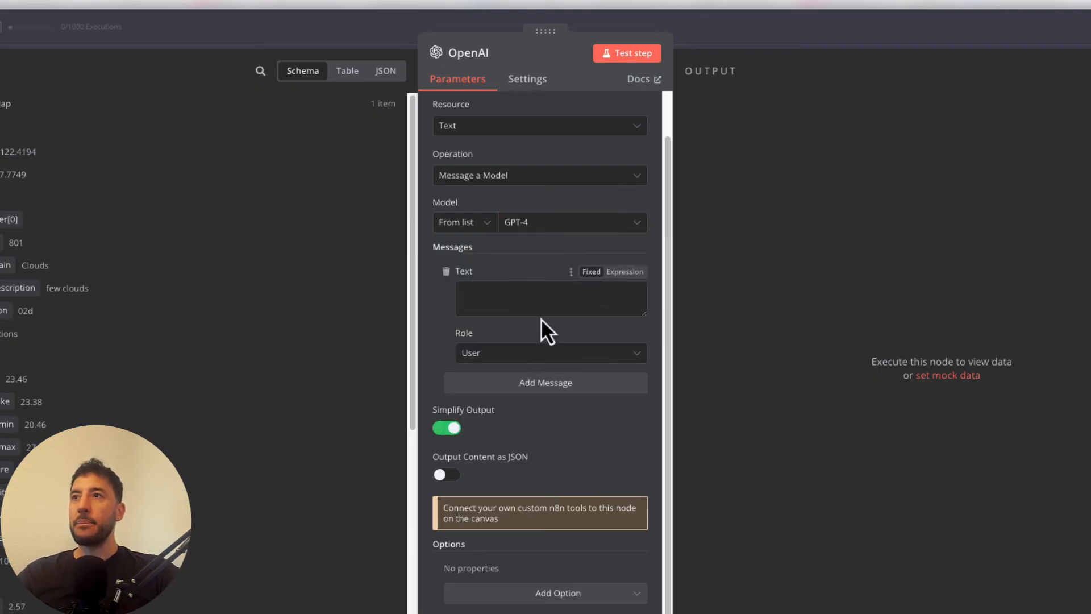
Write a prompt asking to convert the OpenWeatherMap input into plain, friendly English with relevant emojis, ending with the line "here is the data:"
left_click_drag(644, 316, 650, 435)
left_click(484, 309)
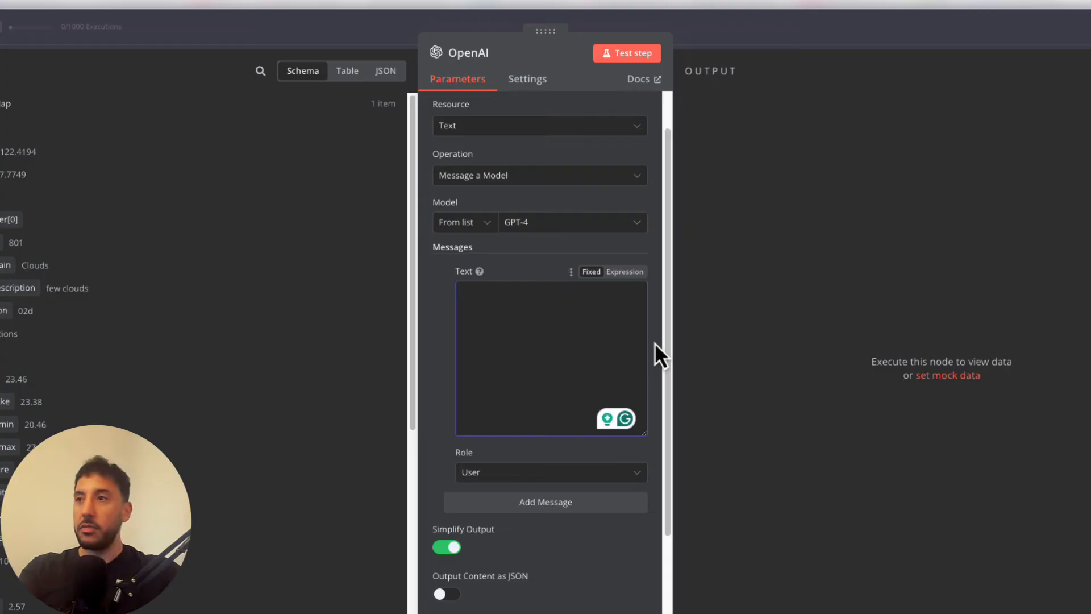
type("Please convert the input from OpenWeatherMap into plain English with a friendly tone. To make it prettier, use relevant emojis.")
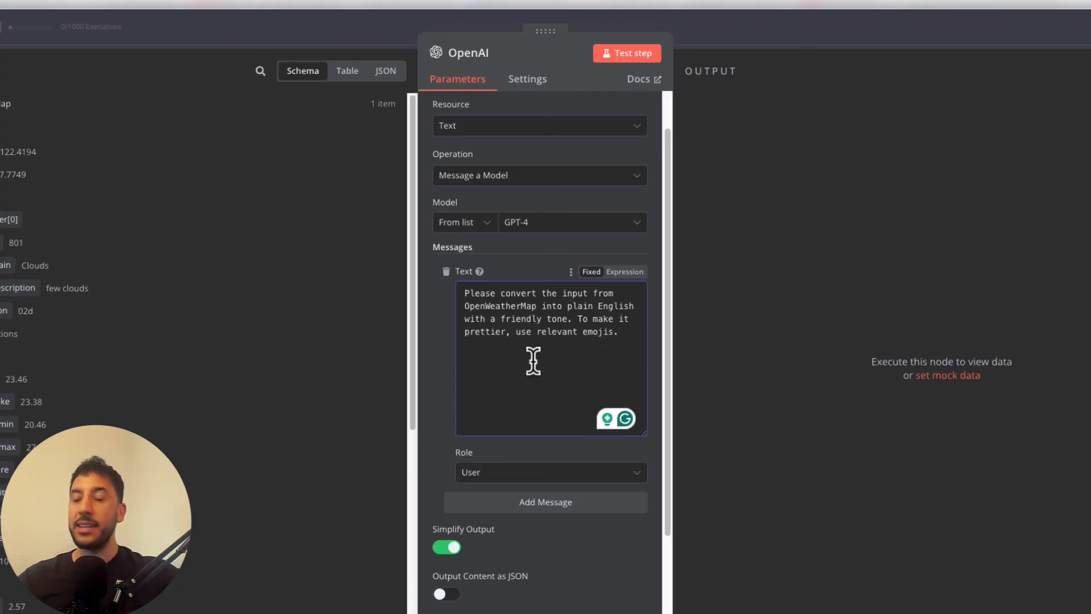
type("here is the data")
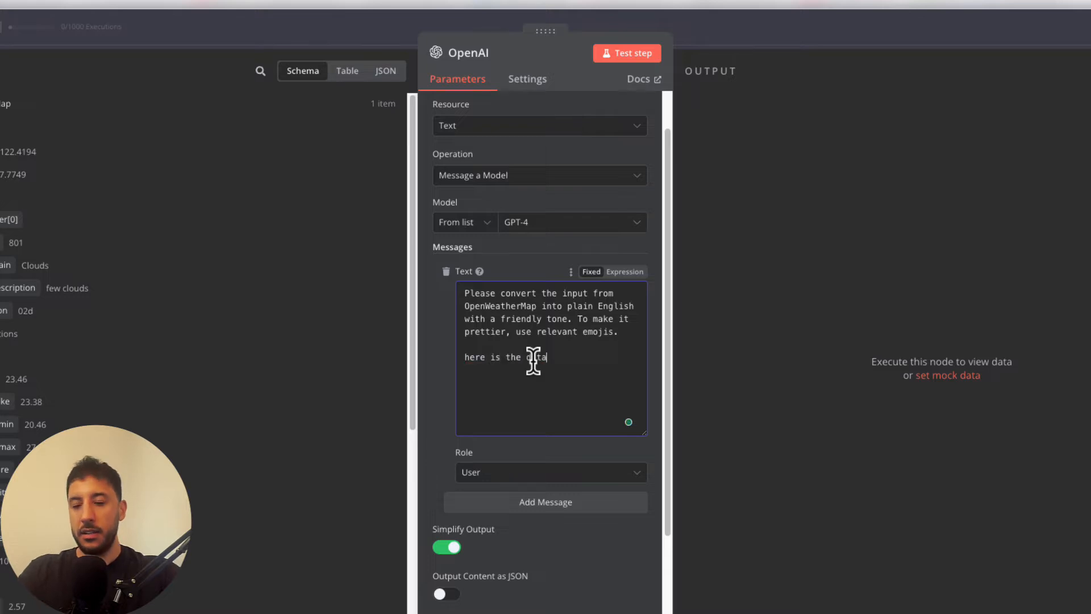
type(":")
key("Return")
key("Return")
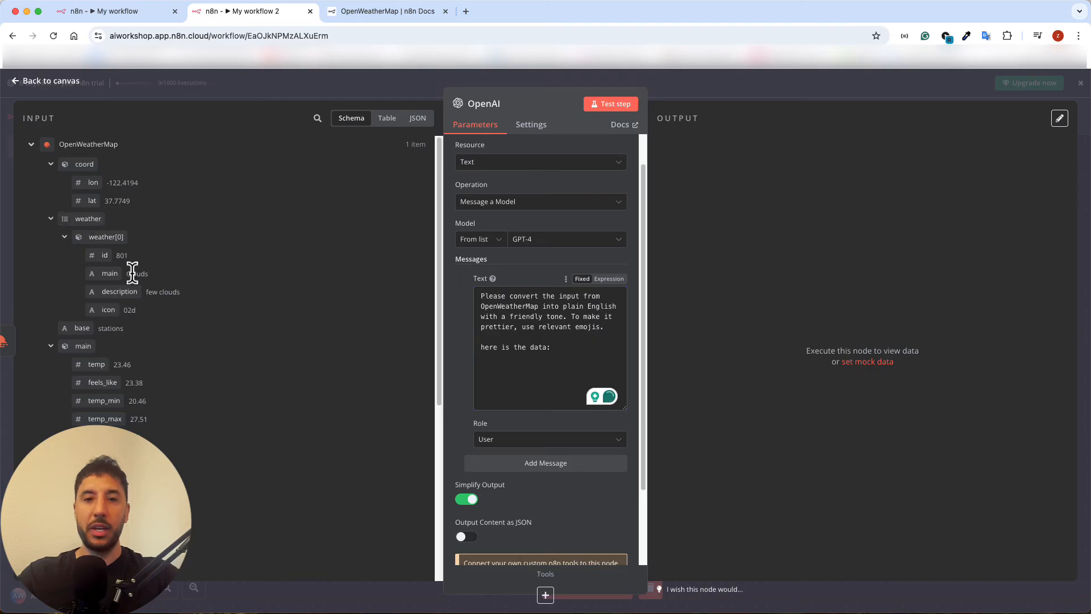
Try mapping the weather[0] item into the prompt below the data line, and delete the inserted expression
left_click(239, 290)
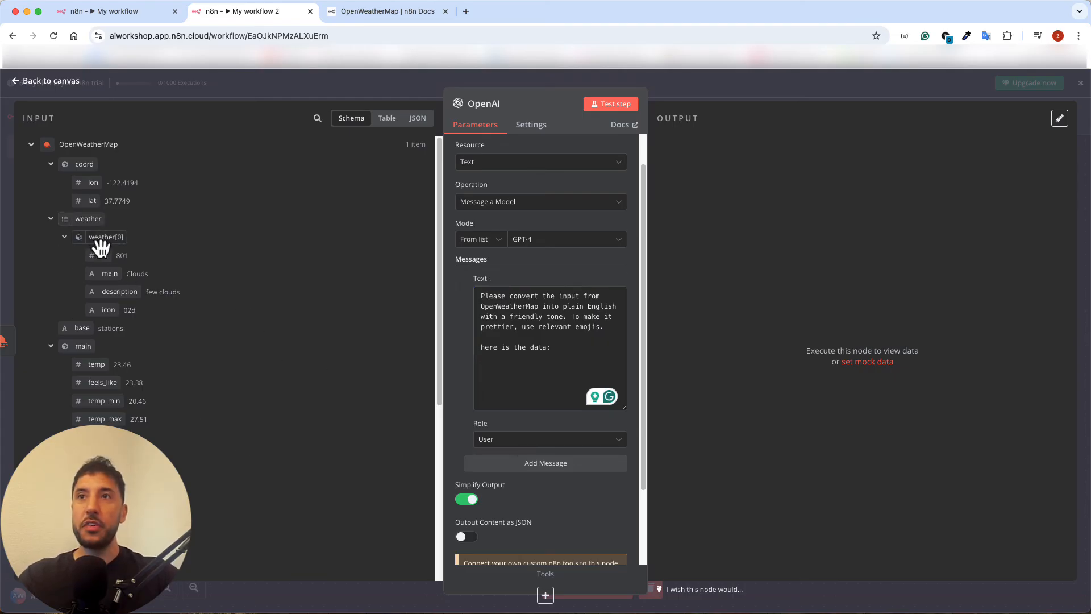
left_click_drag(101, 247, 483, 290)
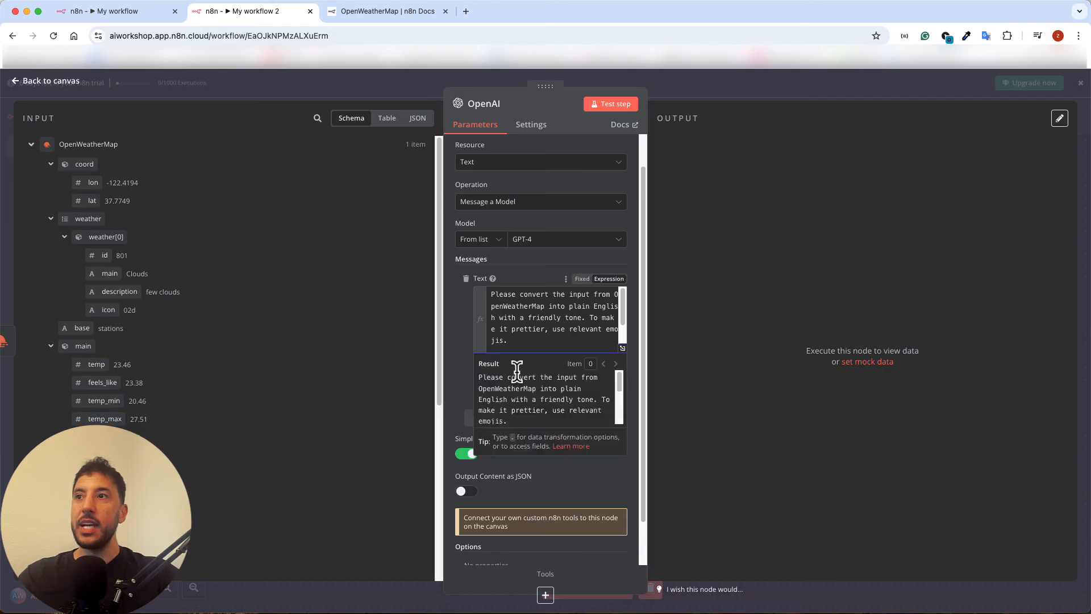
left_click_drag(517, 369, 547, 334)
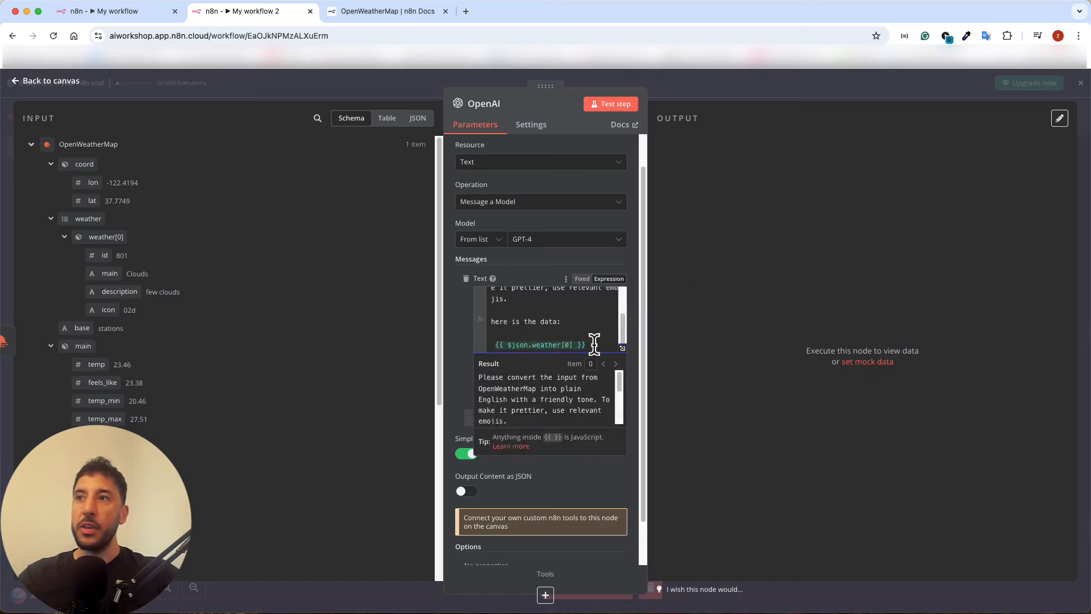
left_click_drag(590, 344, 461, 347)
key("BackSpace")
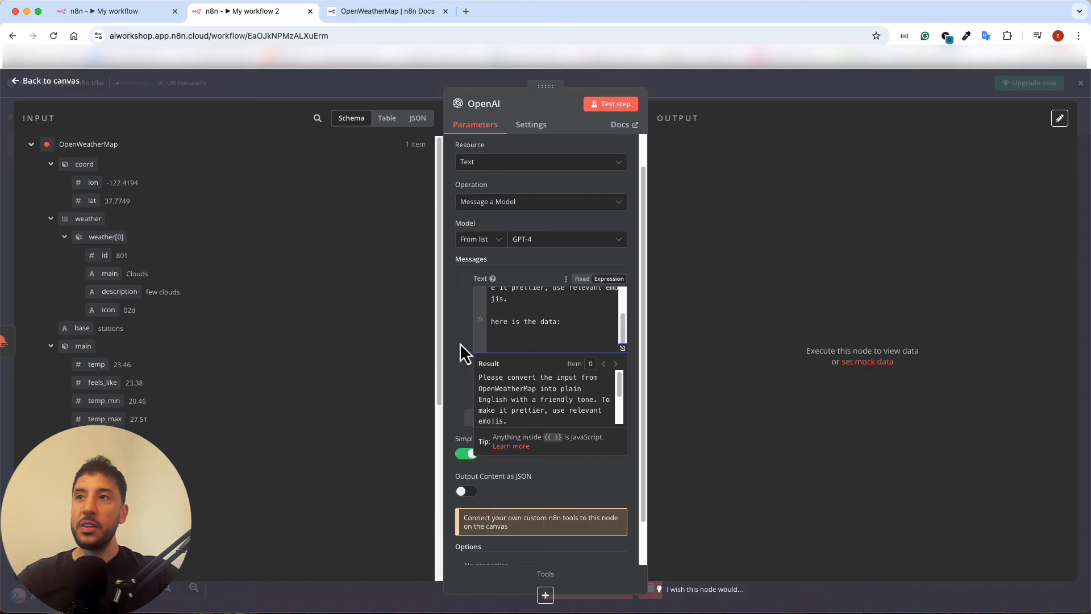
Copy the full OpenWeatherMap input in JSON form and paste it into the prompt below "here is the data:"
left_click(267, 268)
scroll(267, 268, "down", 5)
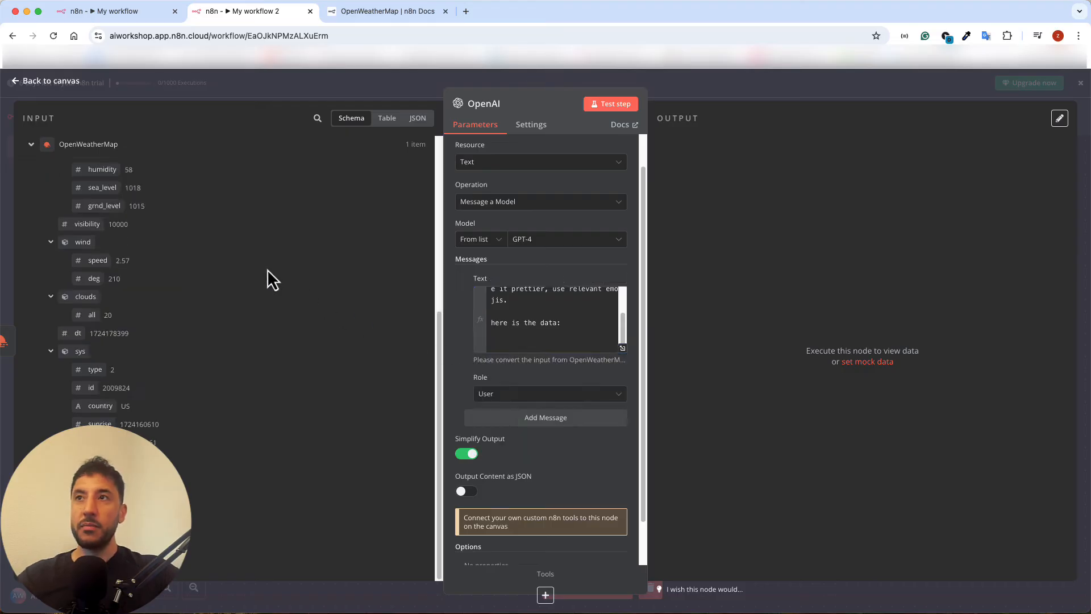
left_click(417, 120)
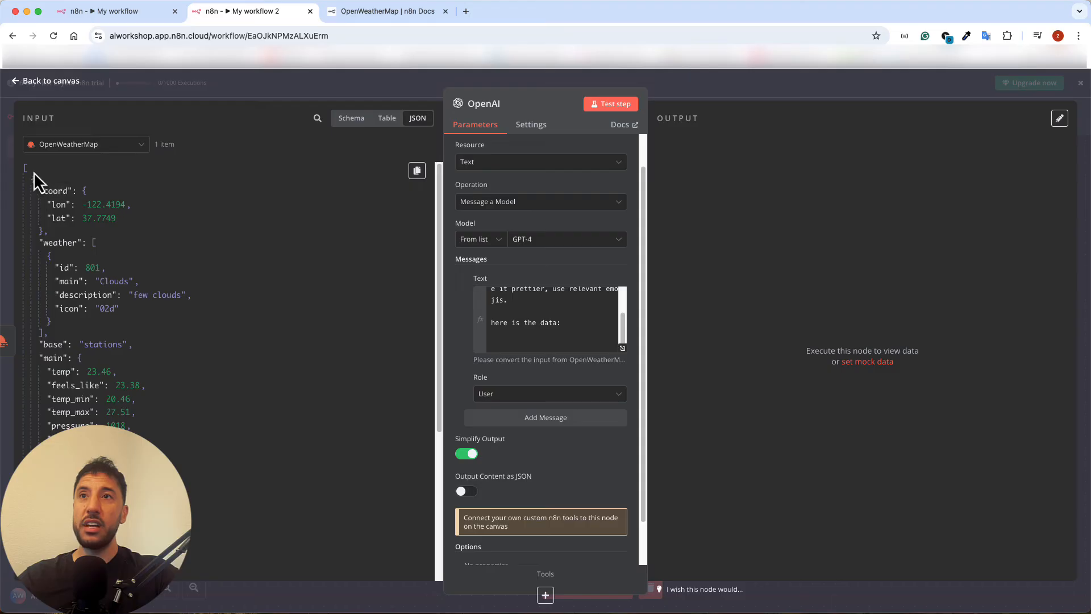
left_click_drag(32, 171, 281, 611)
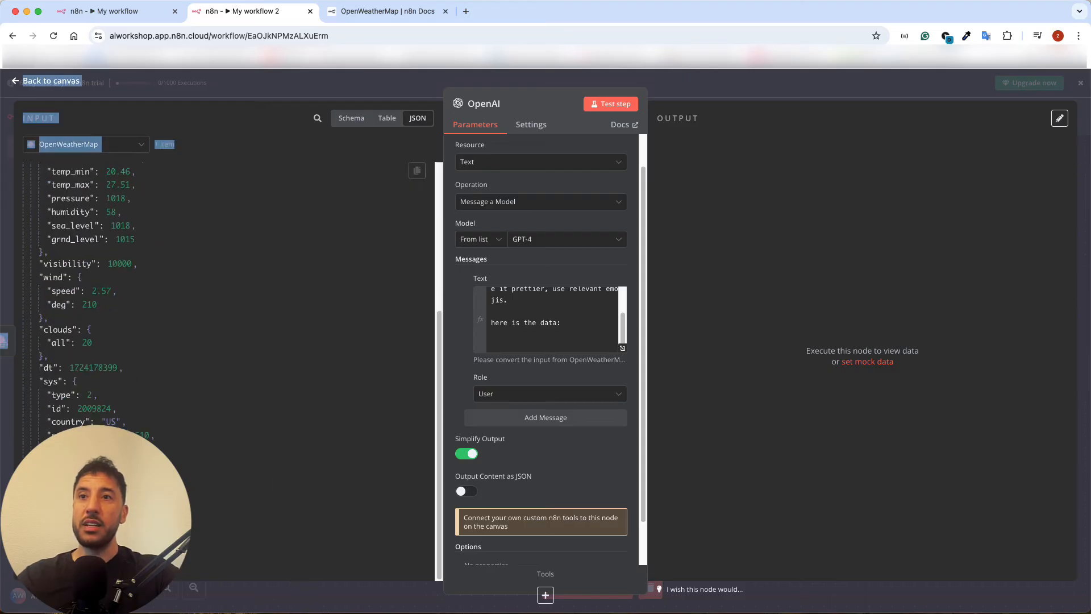
left_click_drag(51, 536, 26, 167)
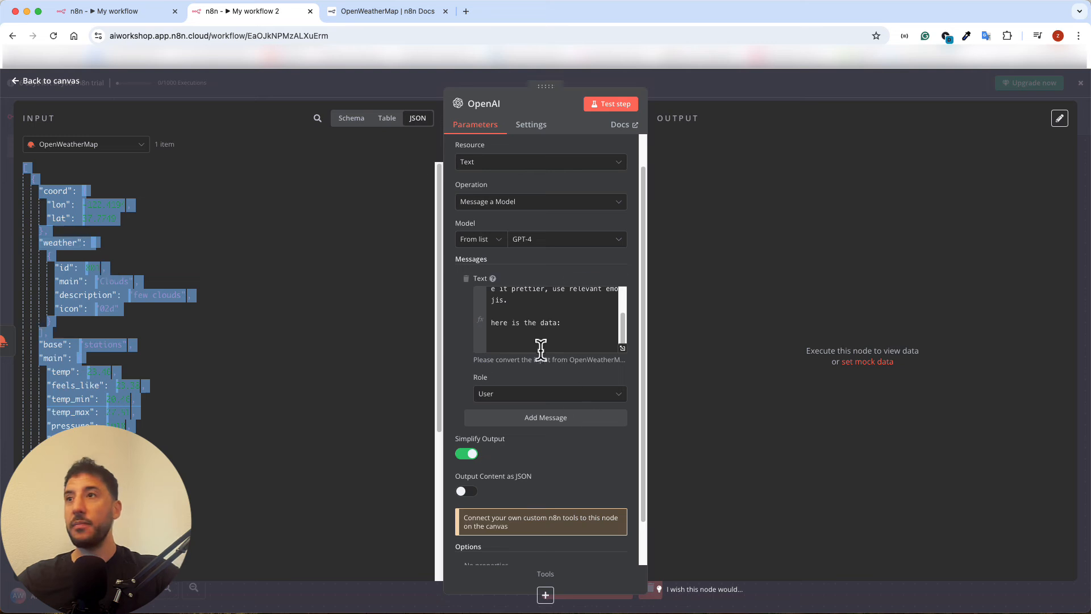
left_click(513, 338)
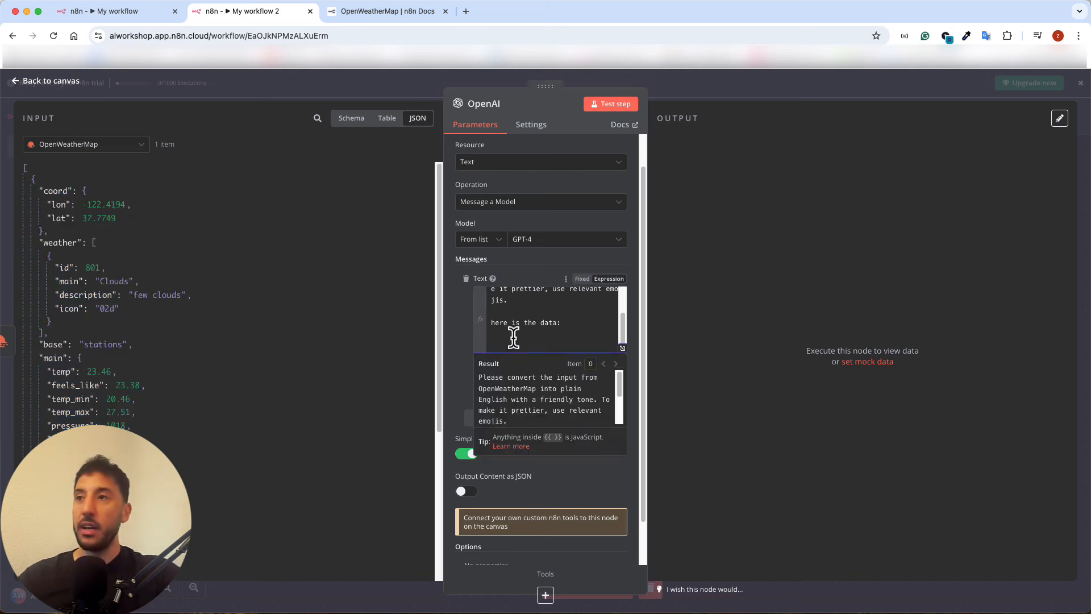
key("super+v")
scroll(552, 321, "down", 10)
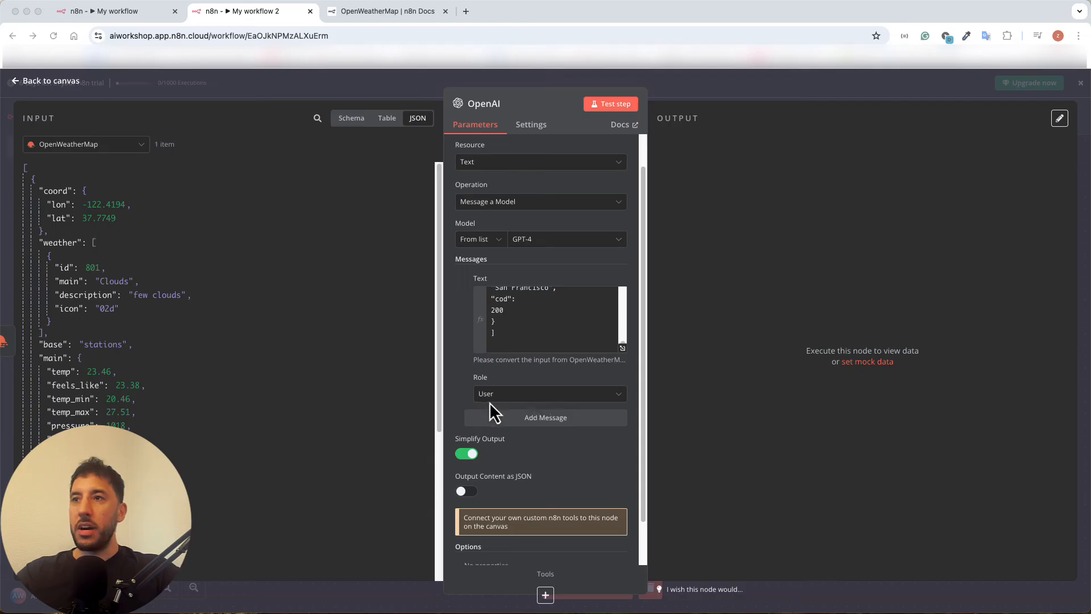
Test the OpenAI node with the User role, compare the generated message with the prompt in table and JSON form, and return to the canvas
left_click(514, 397)
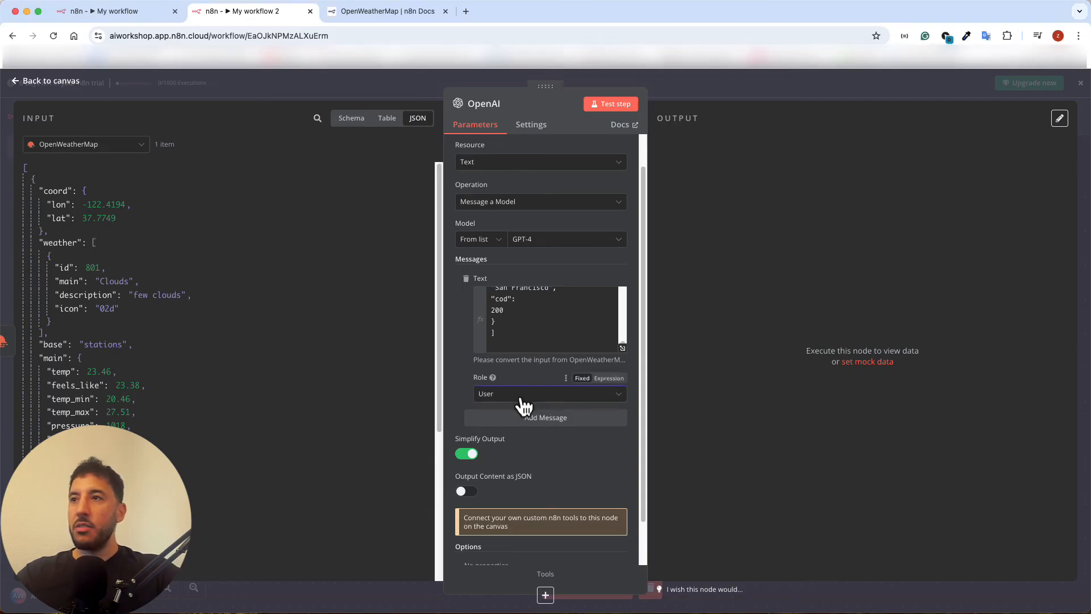
left_click(612, 106)
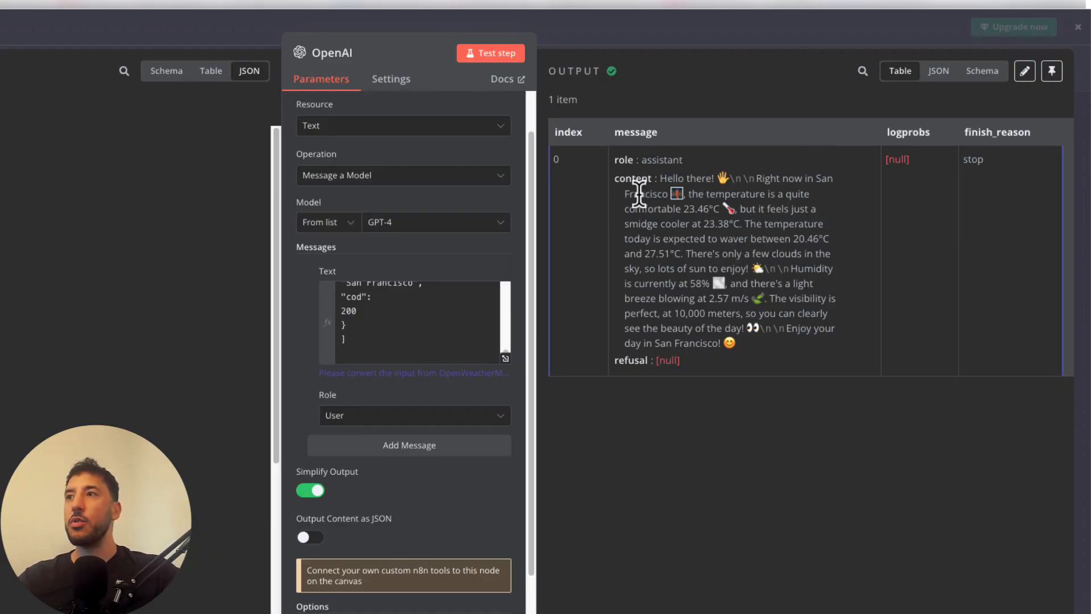
scroll(403, 311, "up", 10)
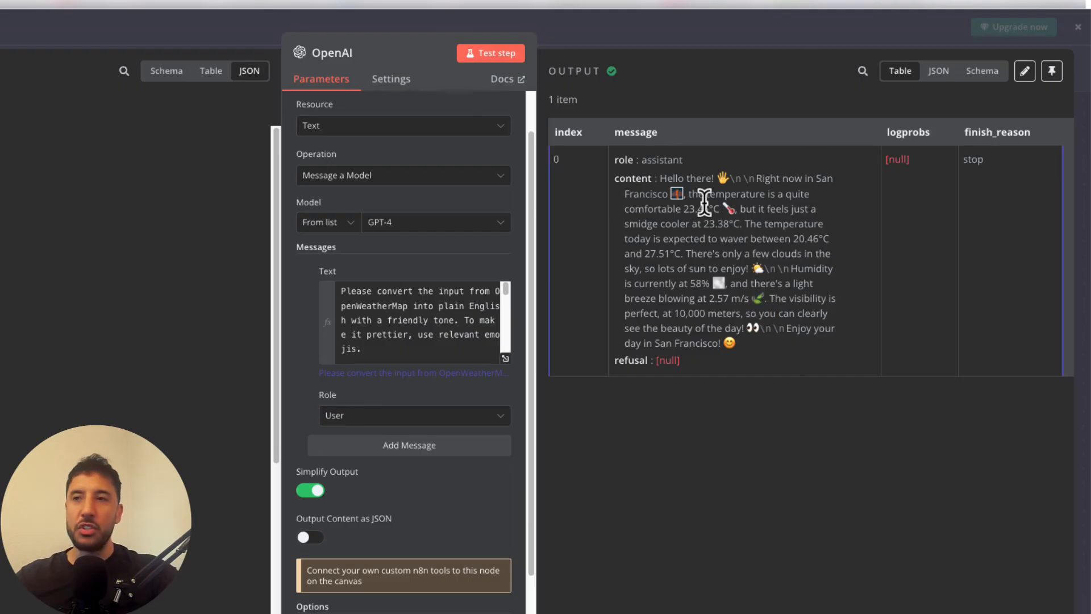
double_click(386, 334)
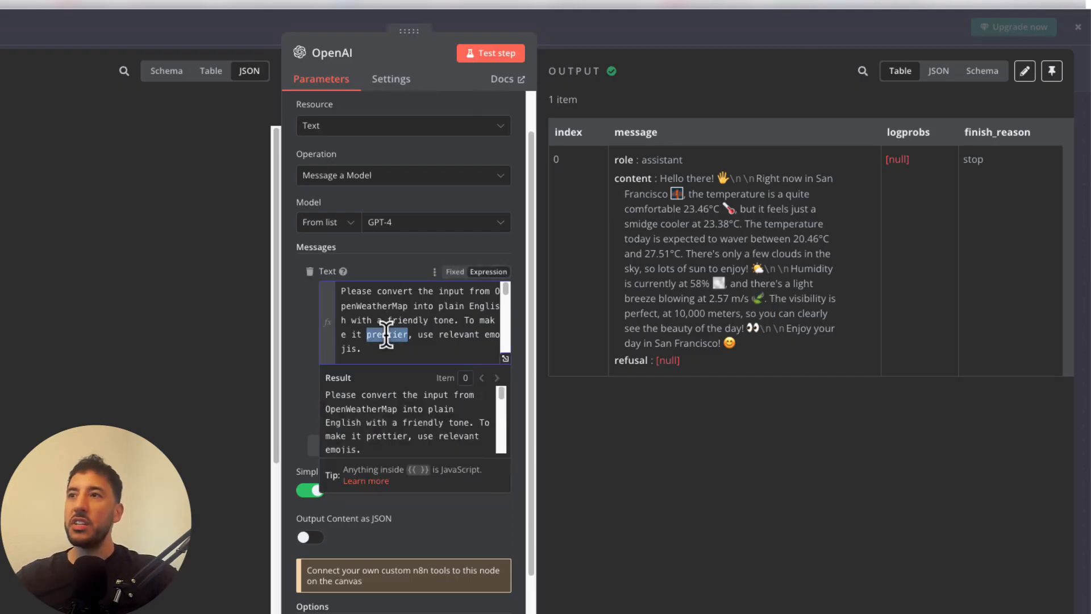
left_click(566, 335)
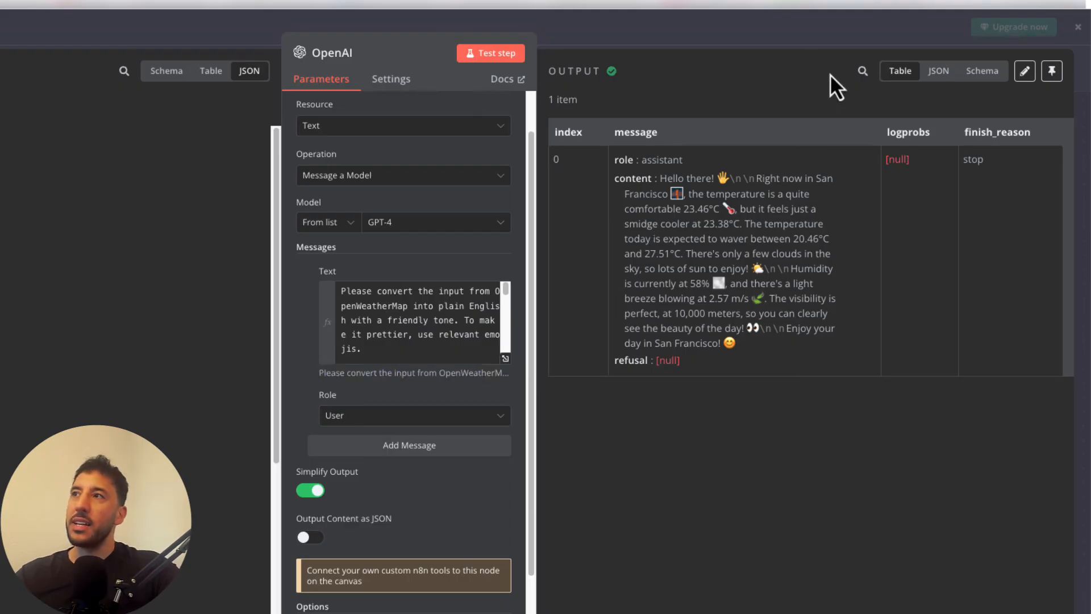
left_click(938, 71)
double_click(797, 242)
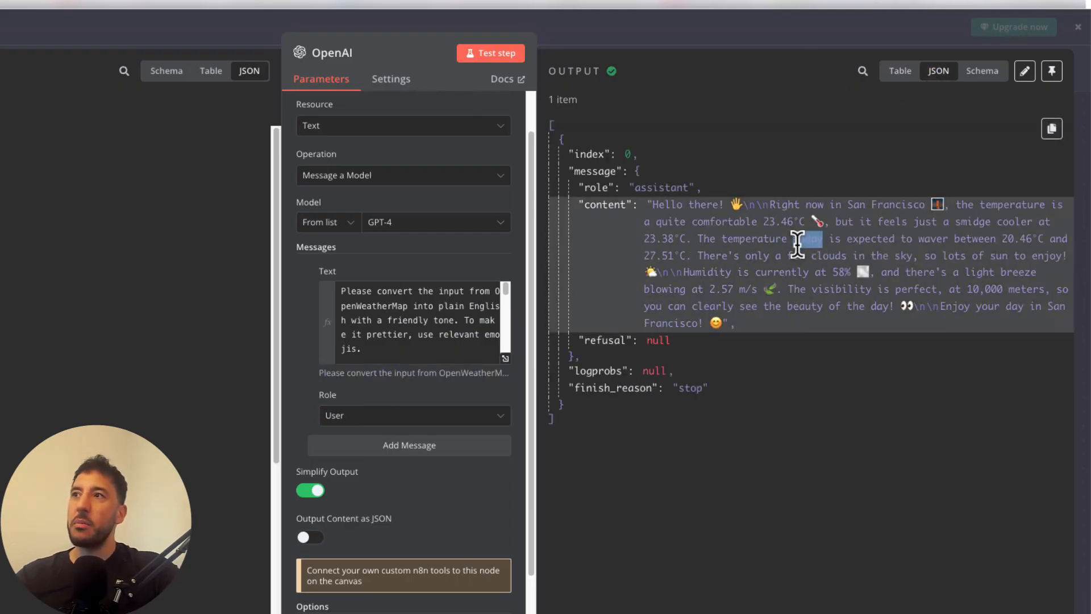
left_click(791, 334)
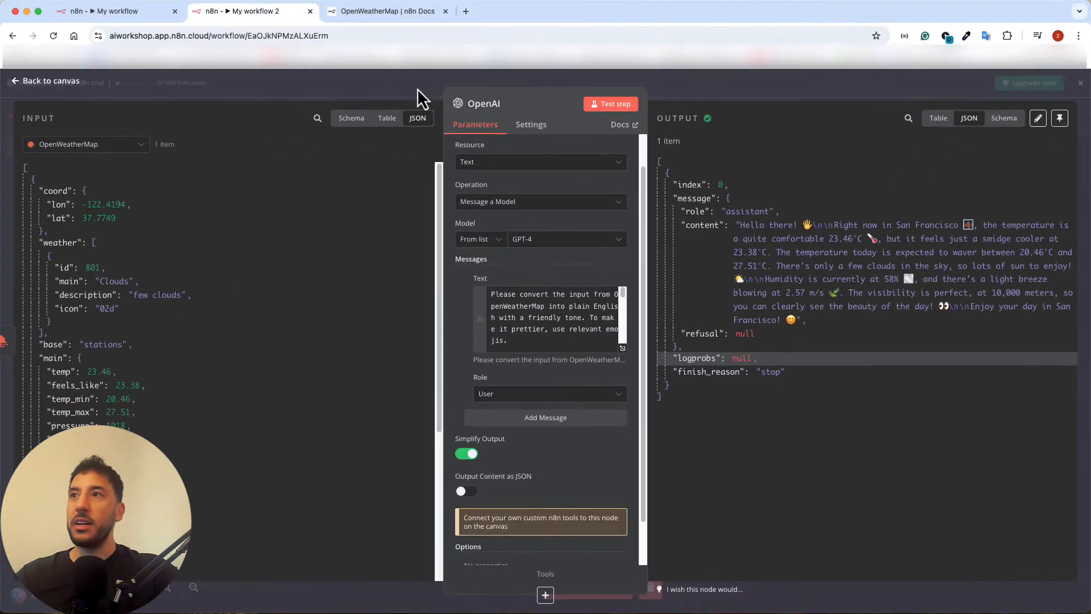
left_click(417, 87)
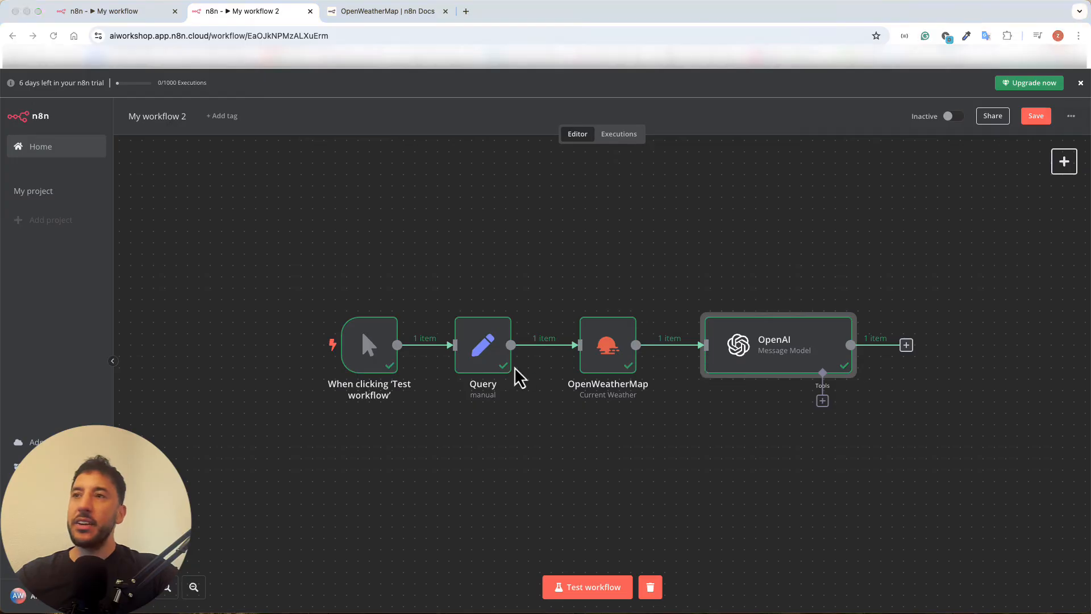
Reopen the OpenAI node, review its output message in table and JSON form, and return to the canvas
left_click(778, 351)
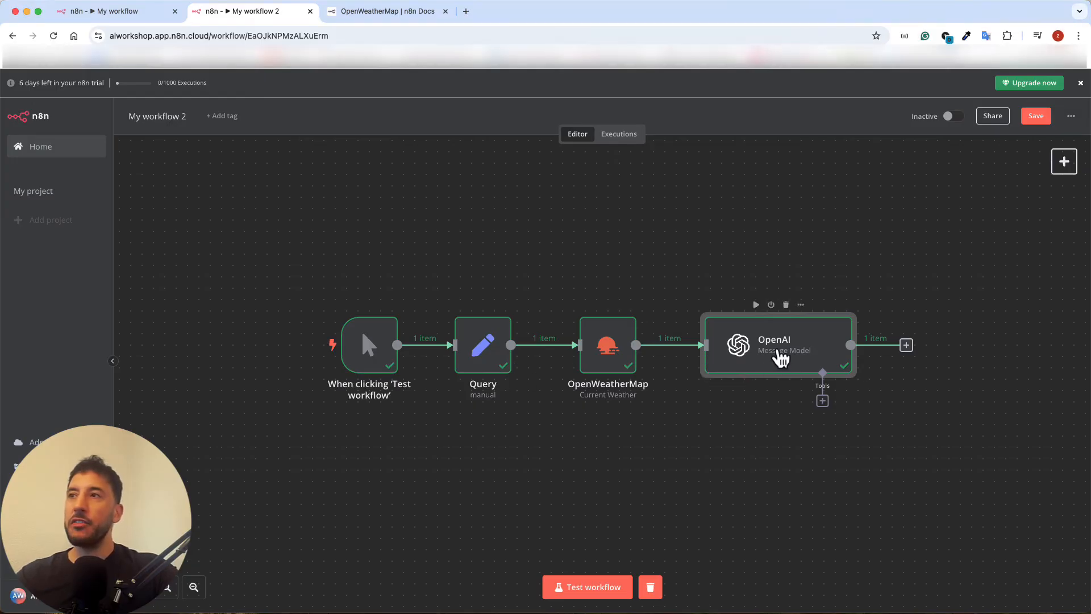
double_click(781, 357)
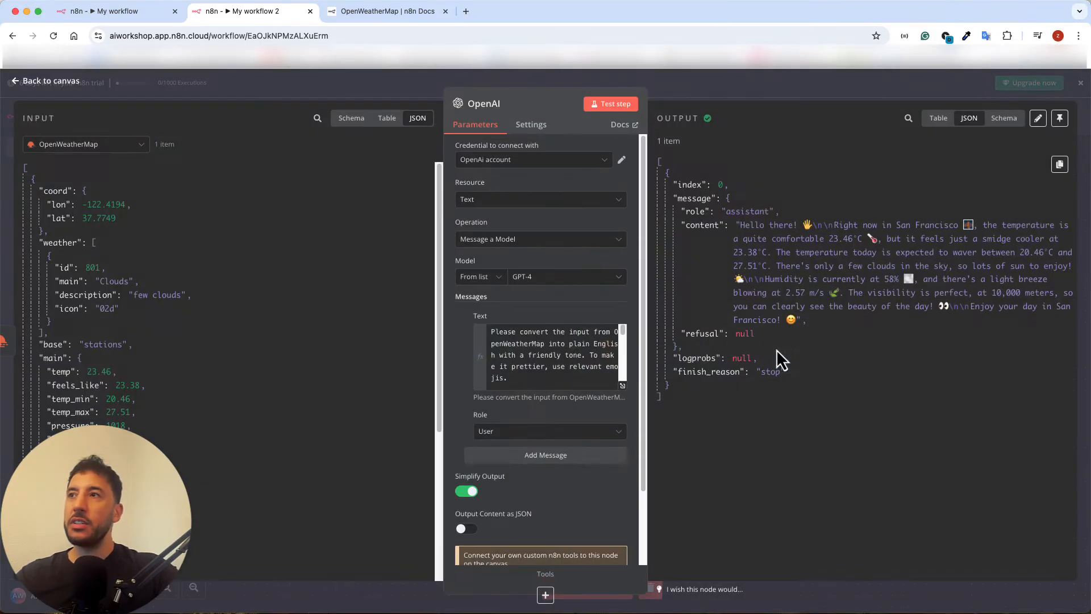
left_click(938, 118)
left_click(969, 118)
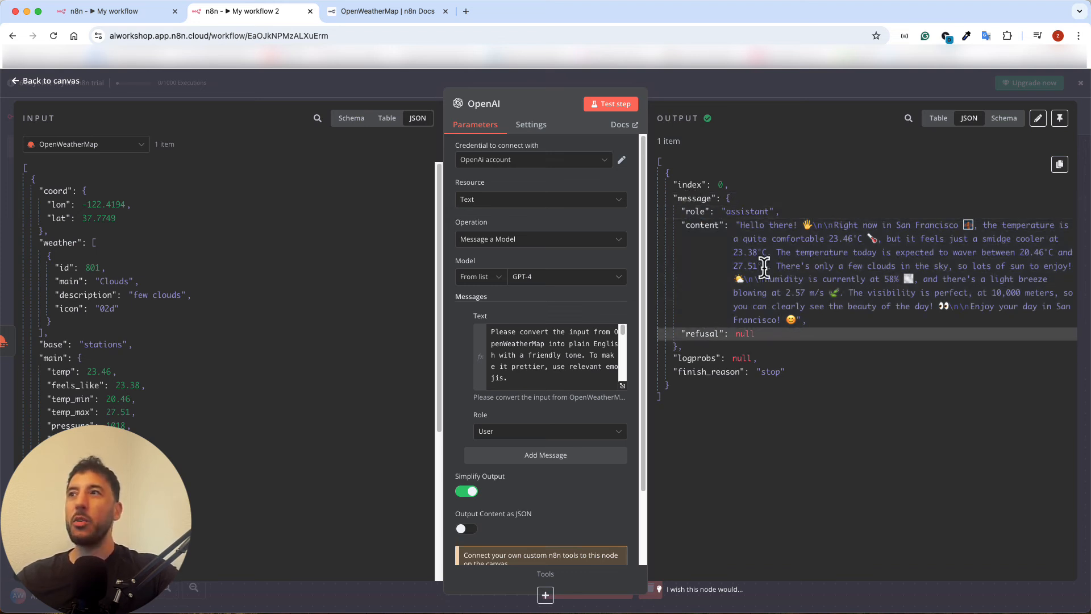
left_click(710, 91)
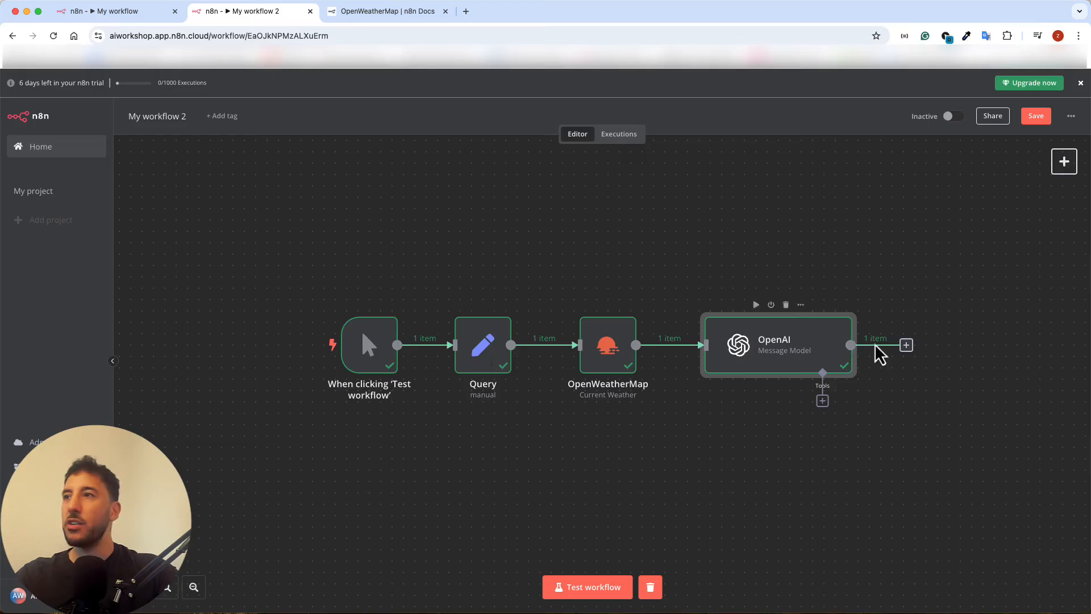
Add an Edit Fields (Set) data transformation node after the OpenAI node
left_click(907, 345)
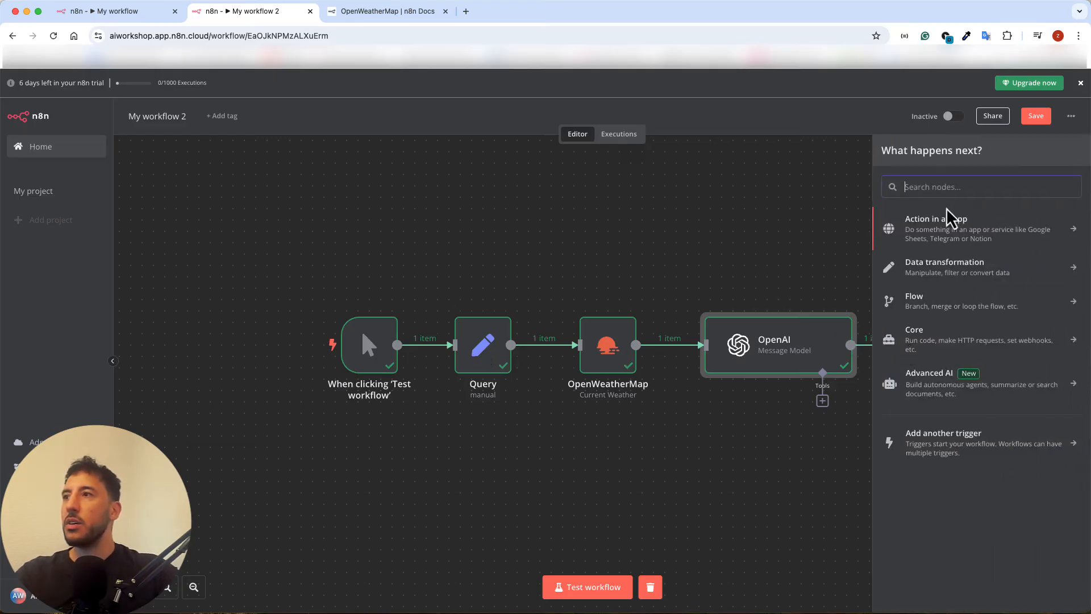
left_click(947, 267)
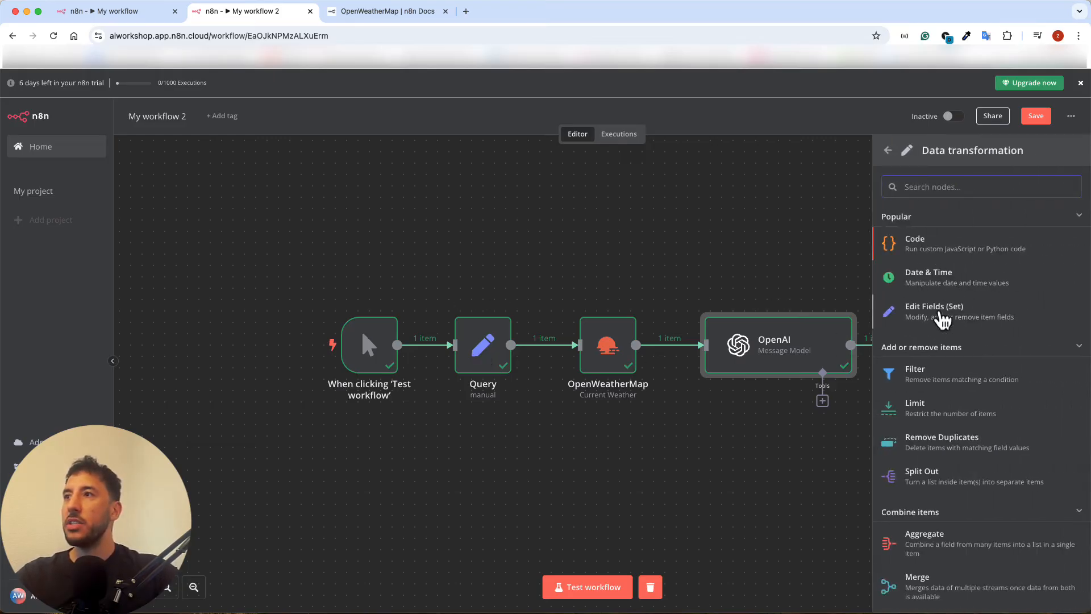
left_click(938, 316)
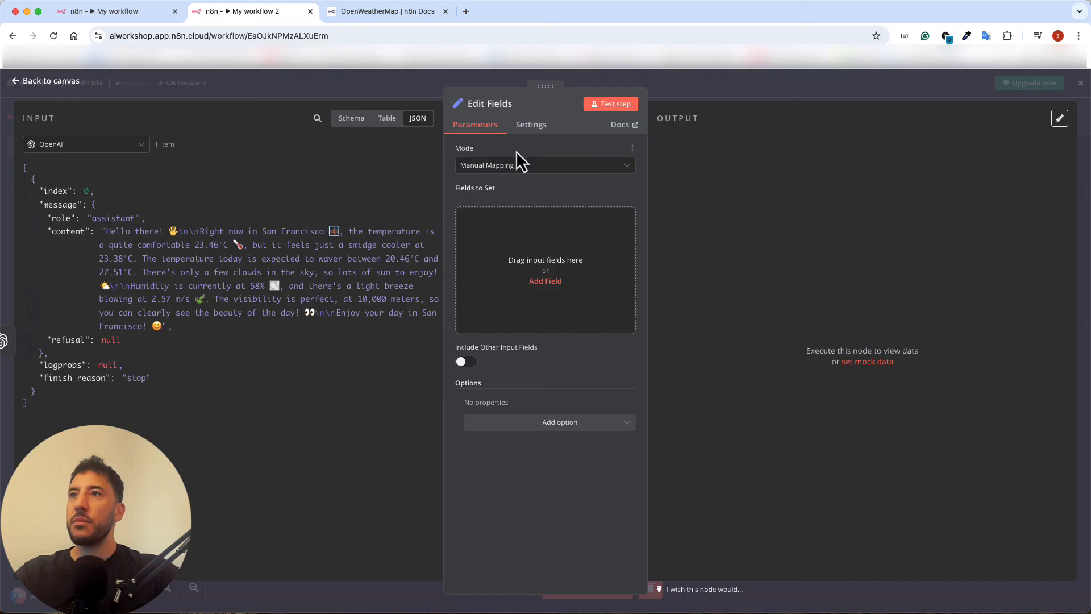
Rename the Edit Fields node as Response
left_click(500, 106)
double_click(577, 103)
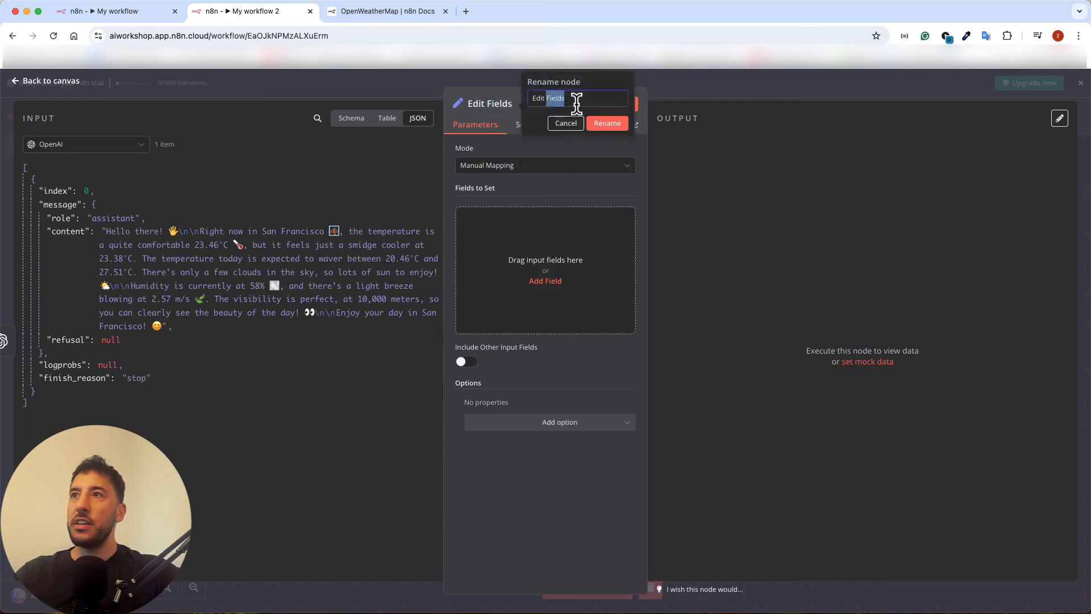
type("Response")
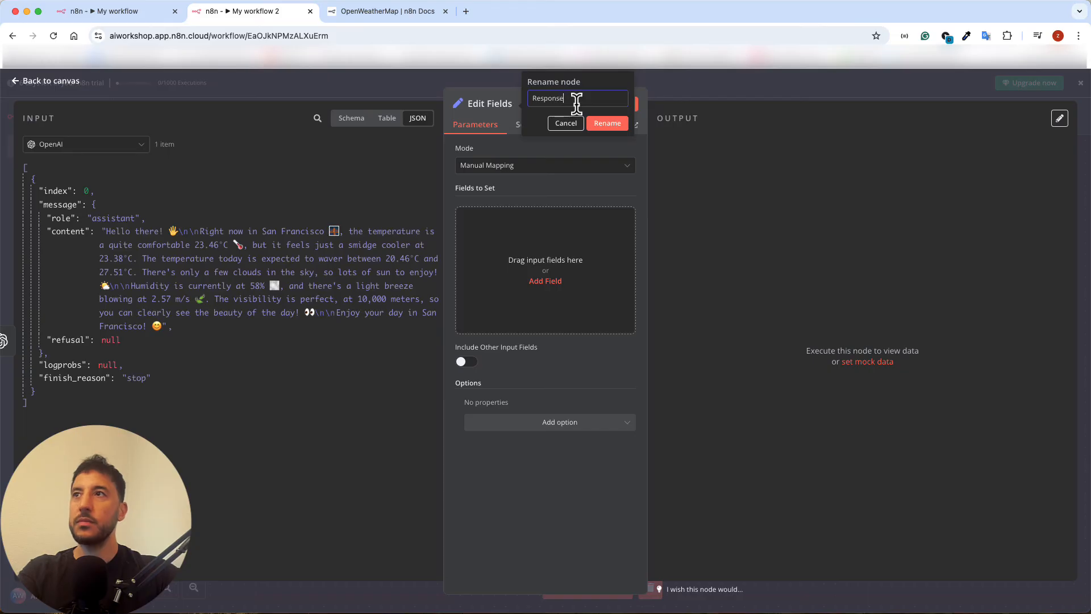
left_click(619, 122)
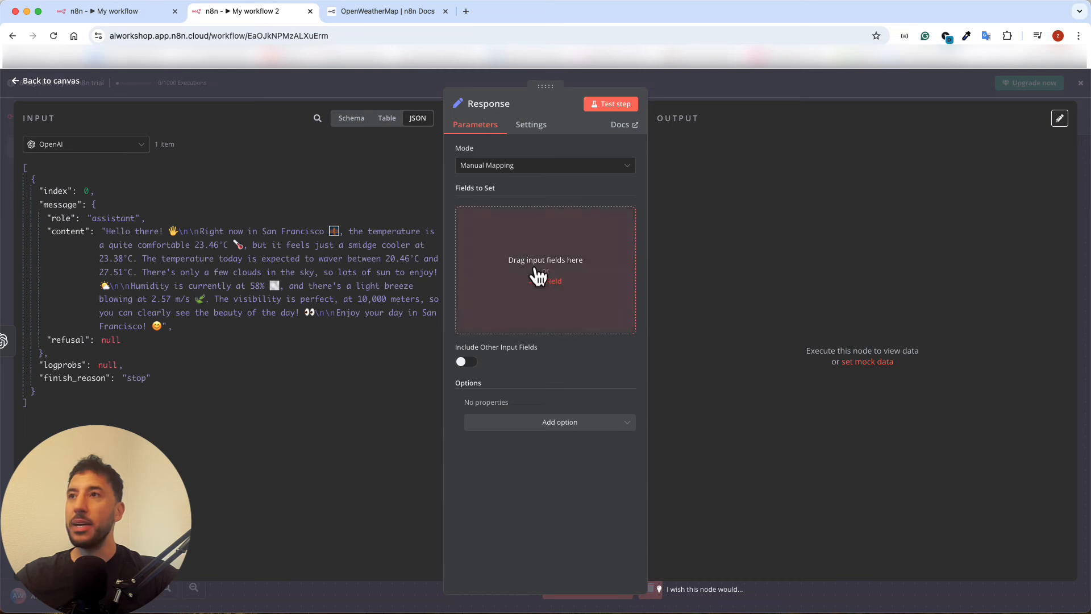
Add a field to set in the Response node, named response, with the String type
left_click(546, 291)
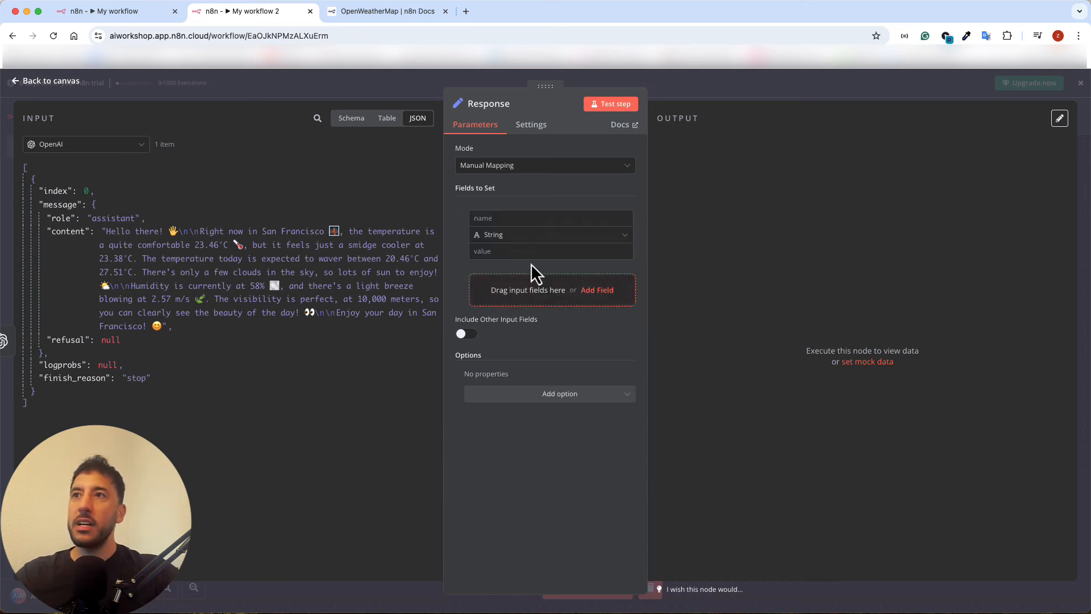
left_click(515, 219)
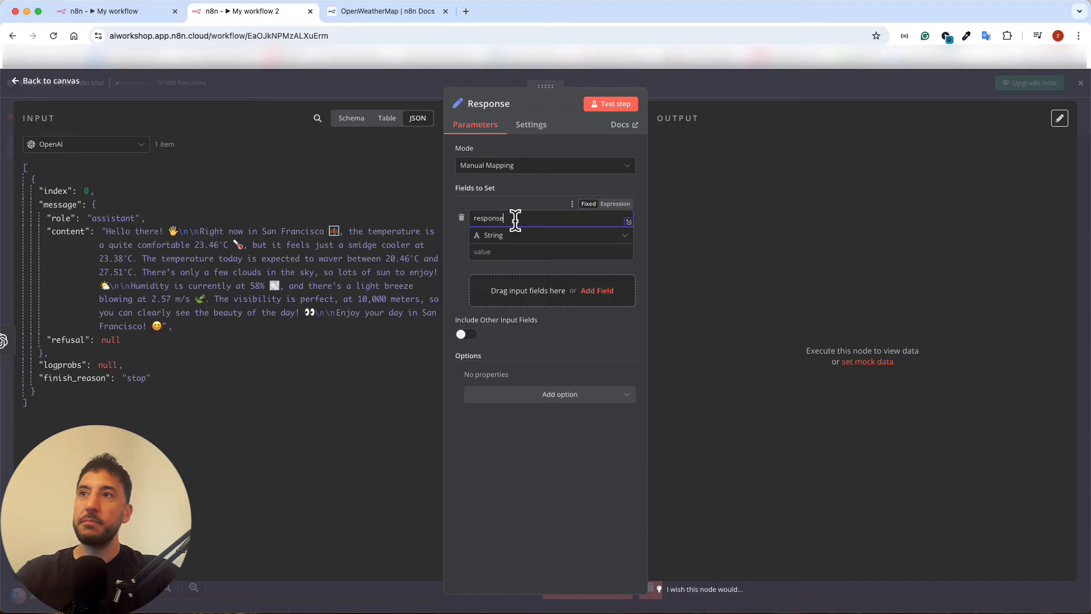
left_click(518, 236)
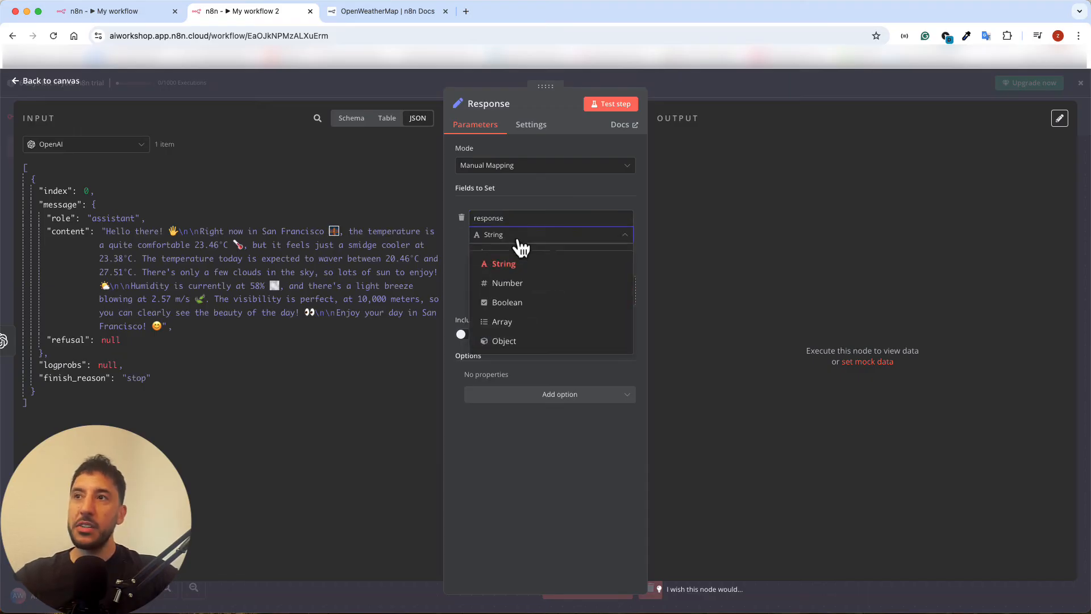
left_click(508, 185)
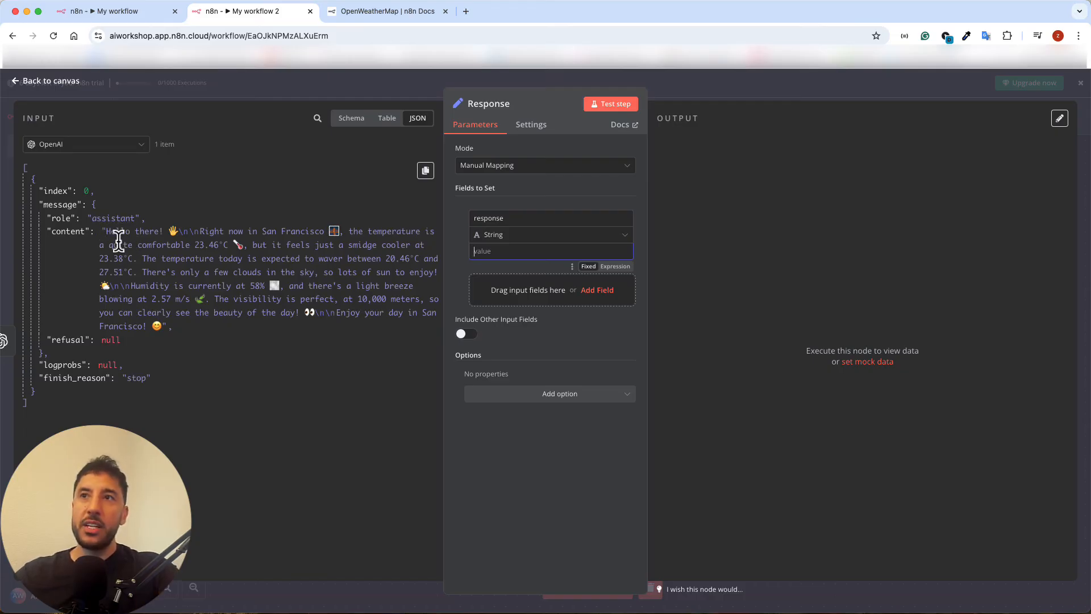
Map the OpenAI message content from the input schema as the response field's value, {{ $json.message.content }}
left_click(71, 233)
left_click(352, 119)
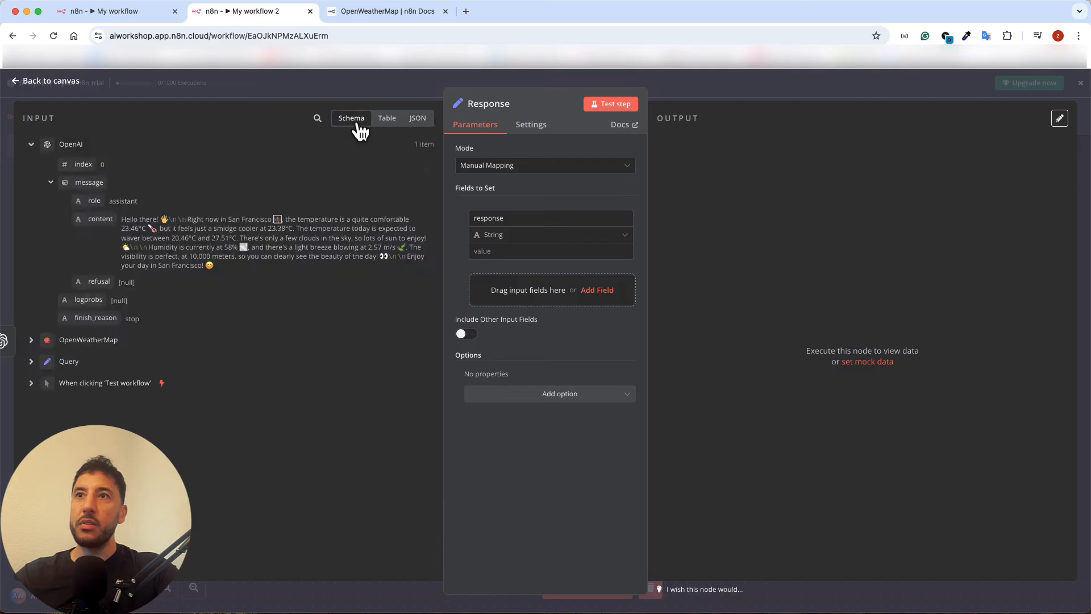
left_click_drag(101, 223, 503, 287)
left_click_drag(111, 224, 536, 256)
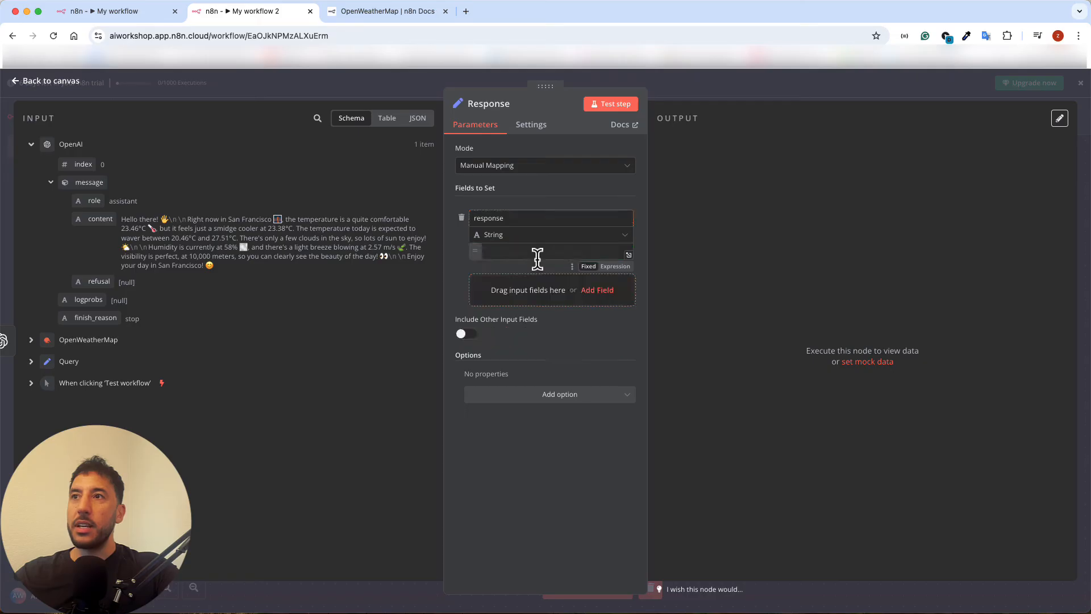
left_click(730, 312)
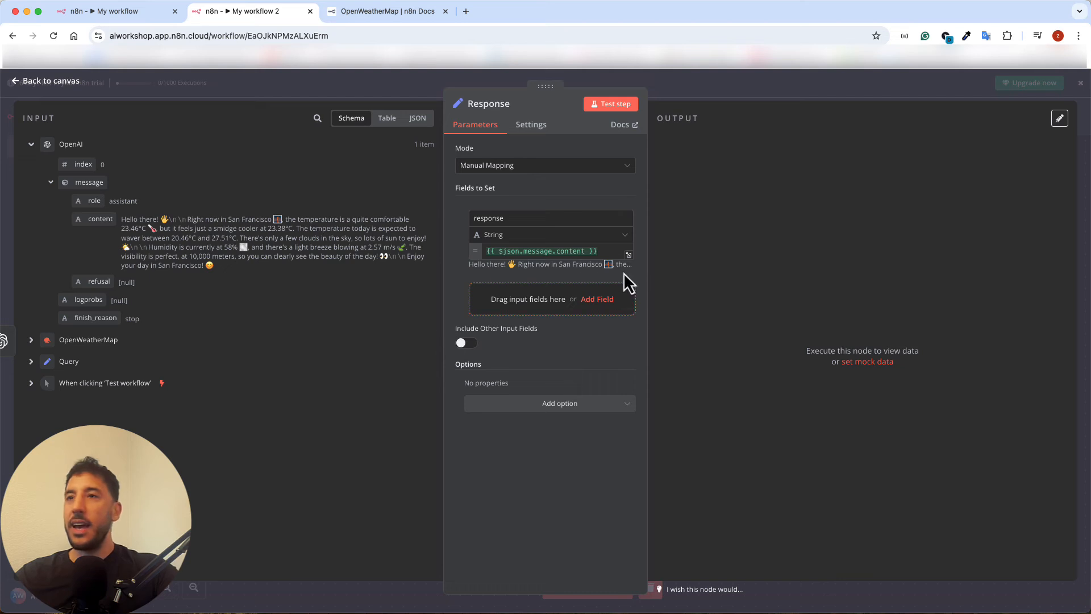
Test the Response node, review its output in JSON and table form, and return to the canvas
left_click(613, 107)
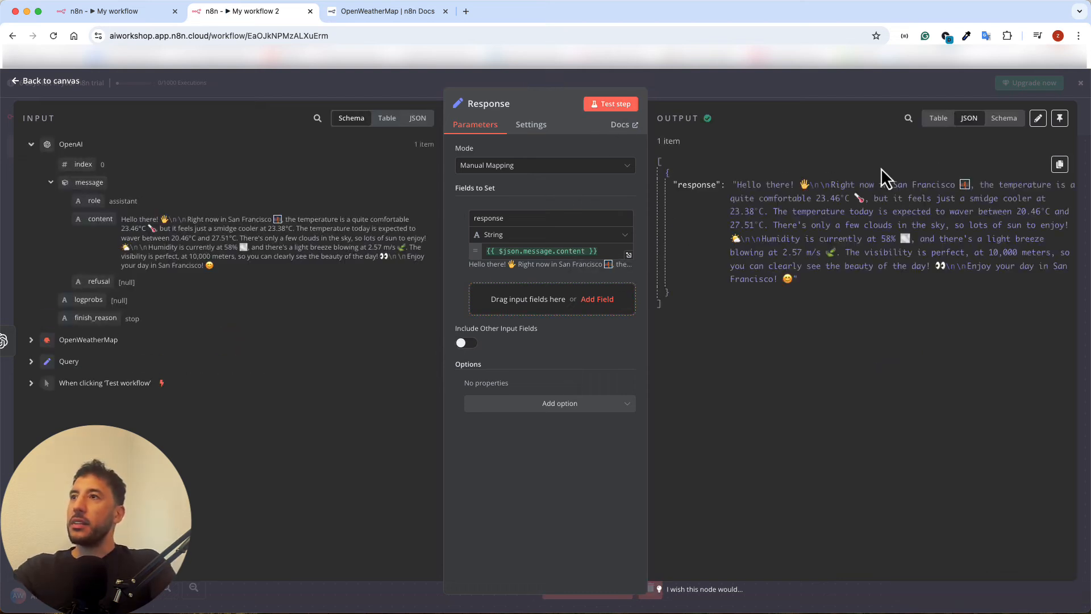
left_click(932, 120)
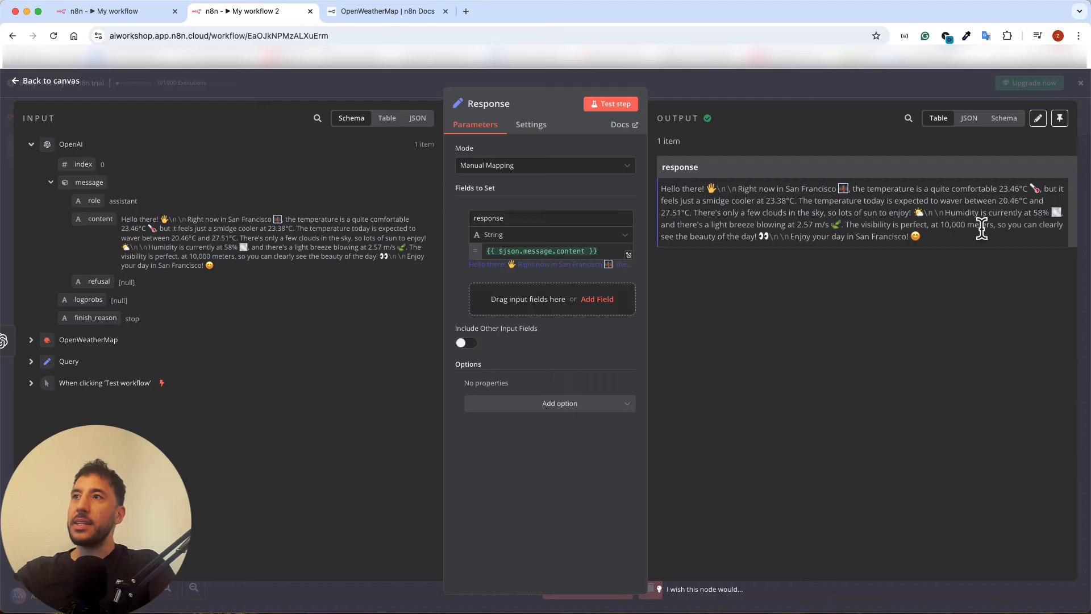
left_click_drag(943, 226, 645, 214)
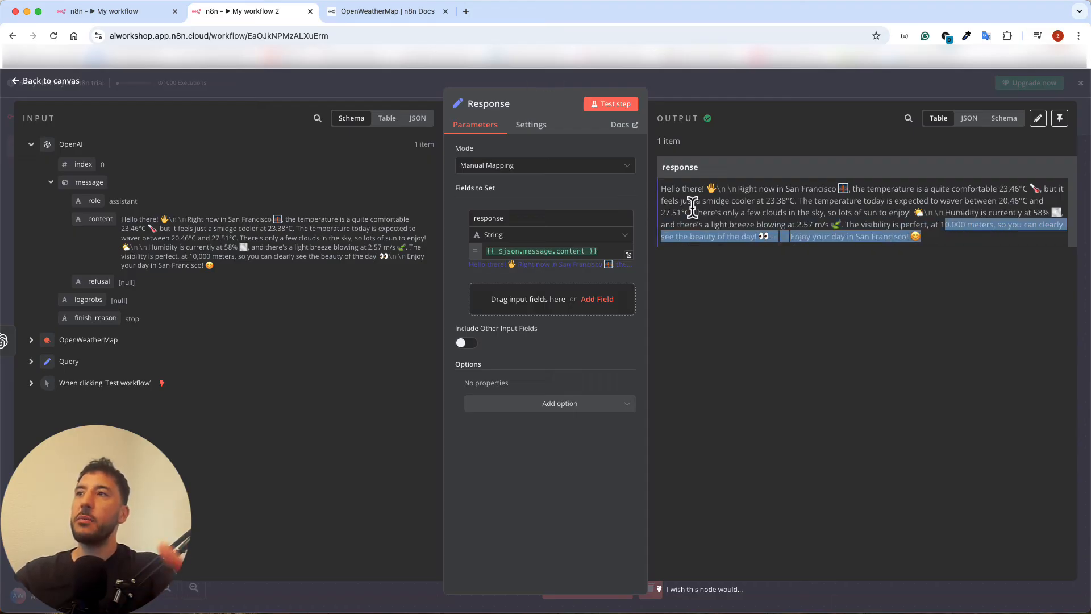
left_click(693, 208)
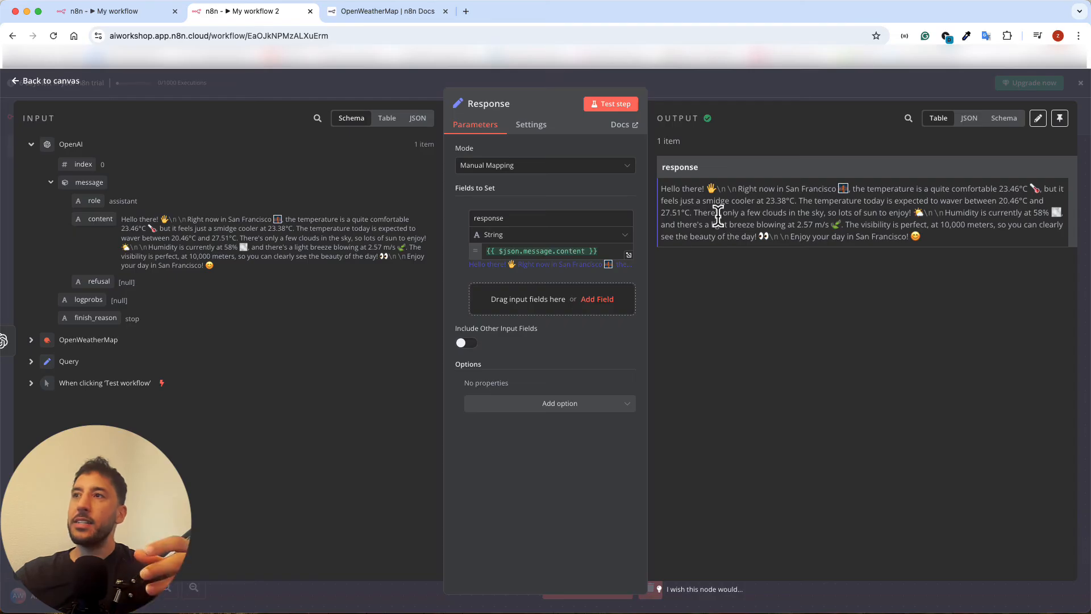
left_click_drag(700, 167, 654, 165)
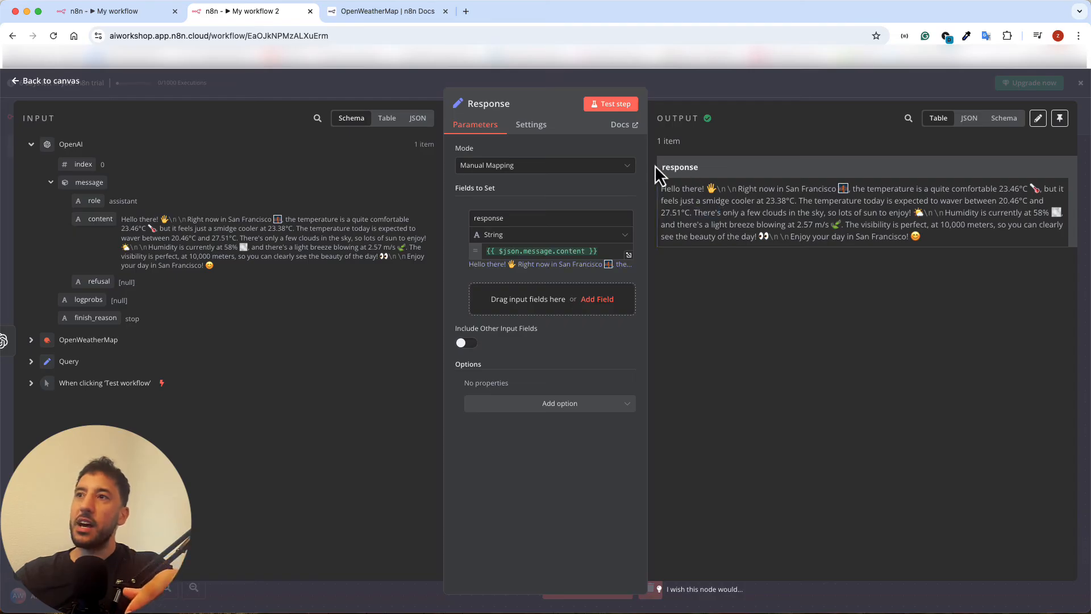
left_click(505, 216)
left_click(558, 187)
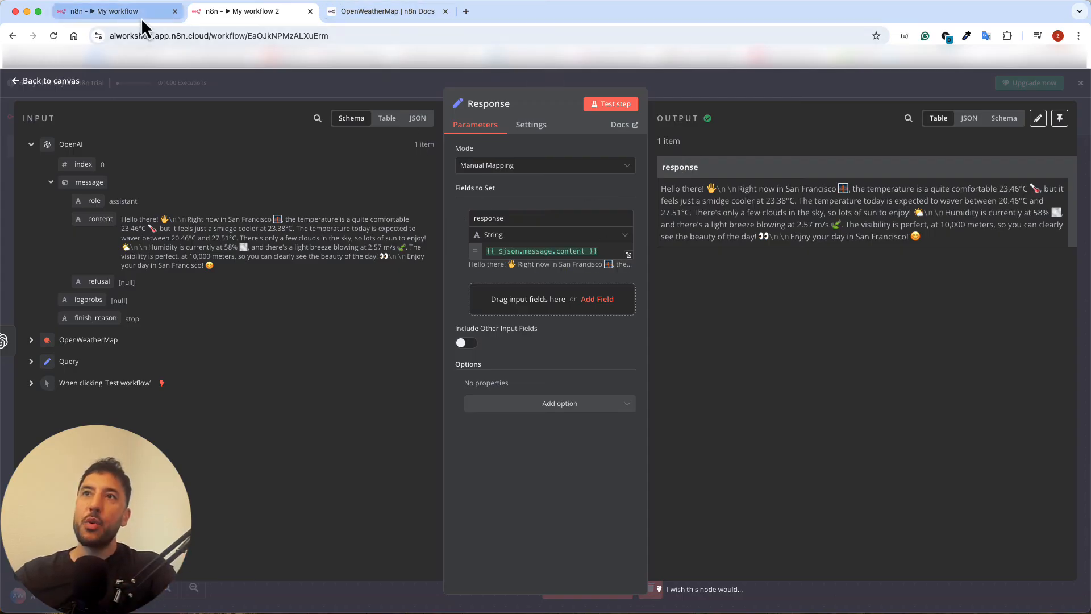
triple_click(838, 193)
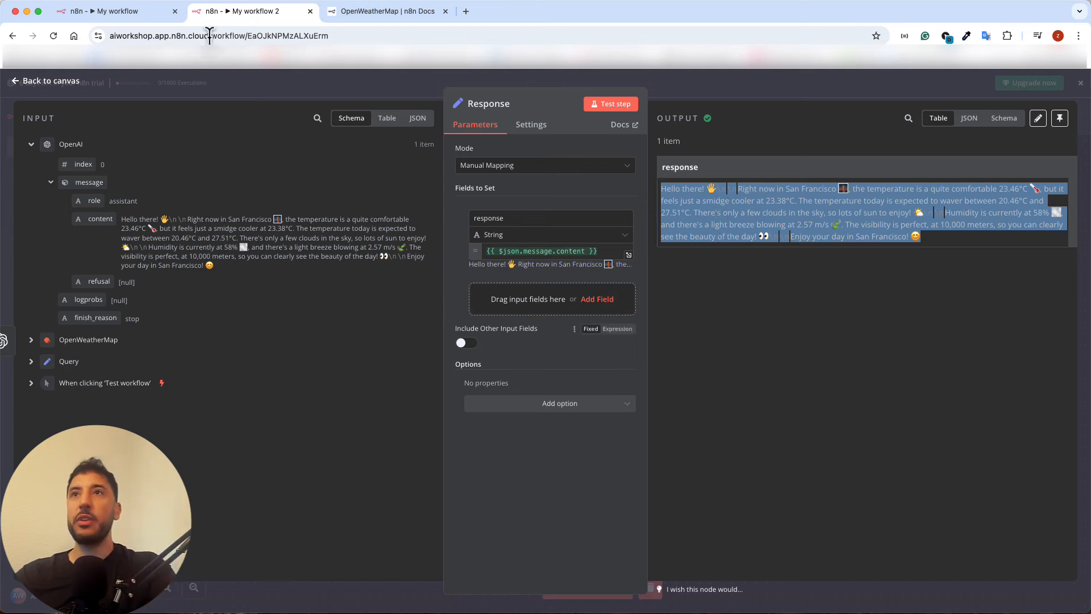
left_click(345, 93)
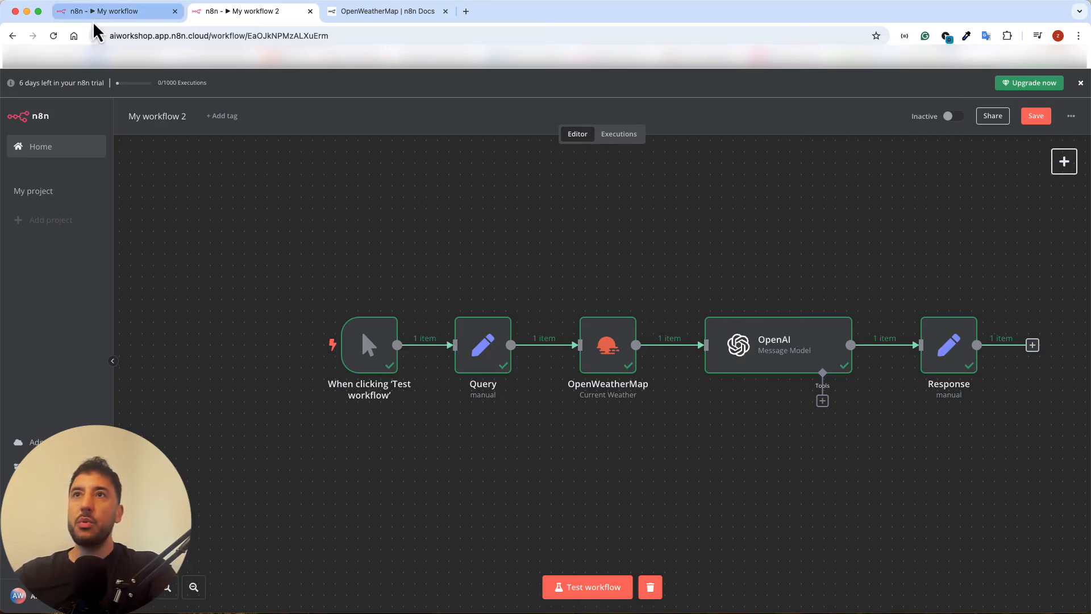
Switch to the agent workflow, My workflow, and open its Call n8n Workflow Tool node, keeping the node's name
left_click(113, 12)
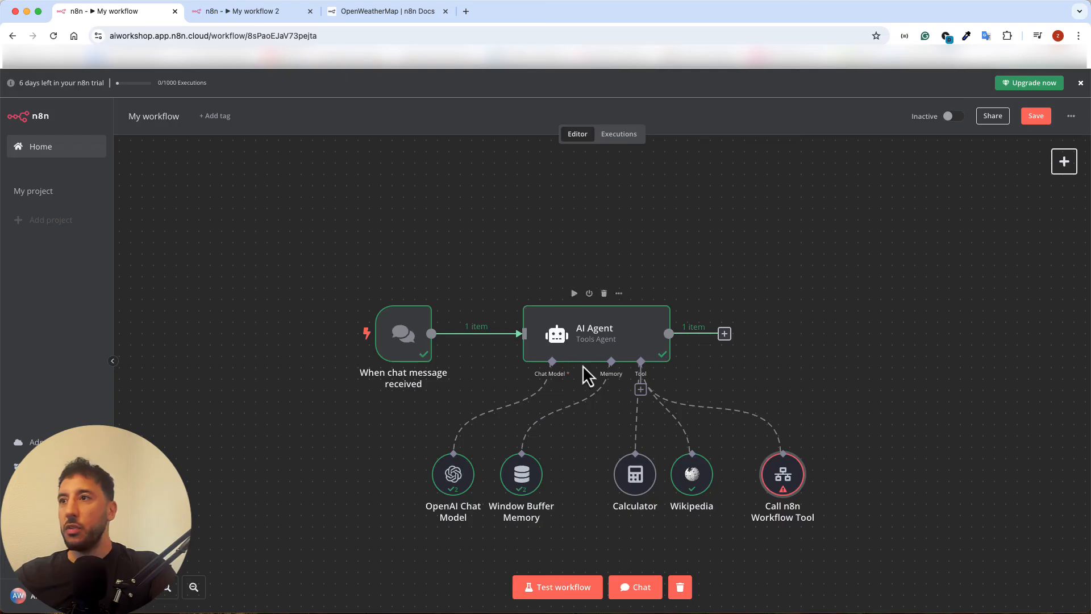
scroll(582, 365, "down", 2)
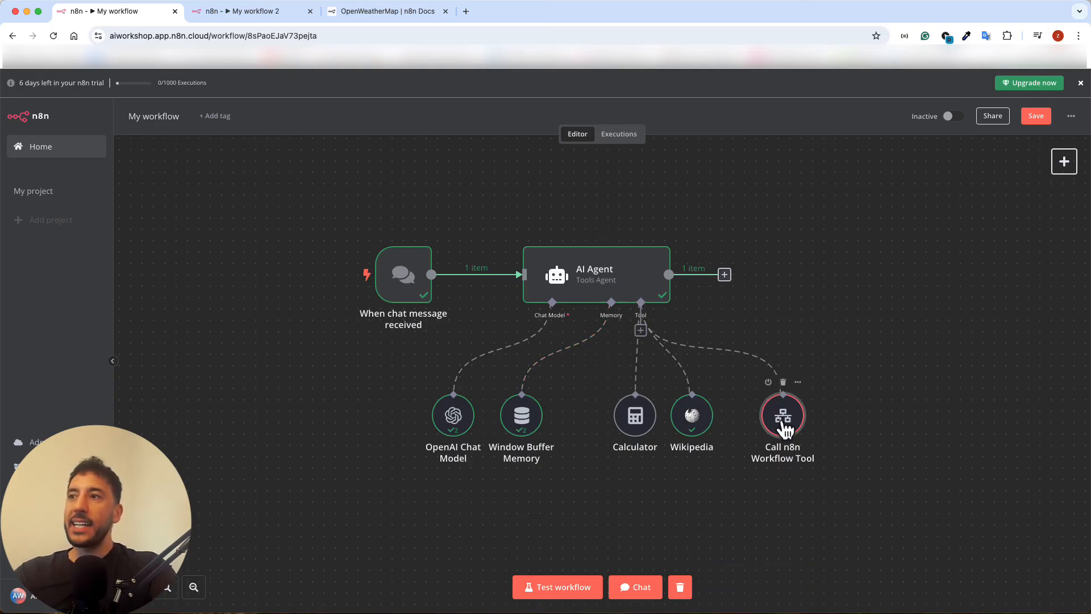
left_click(272, 12)
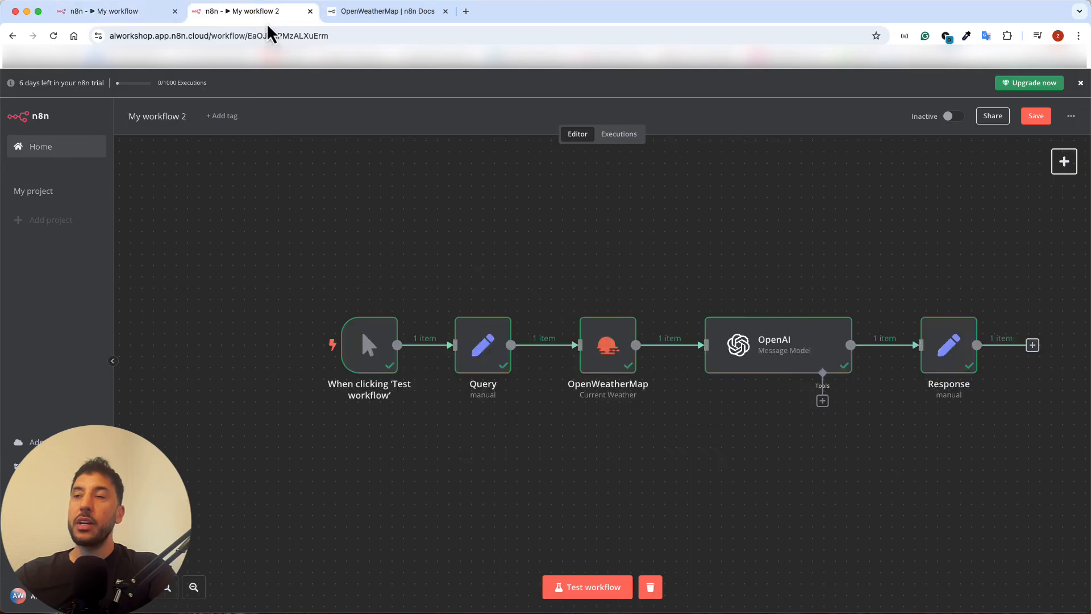
left_click(105, 12)
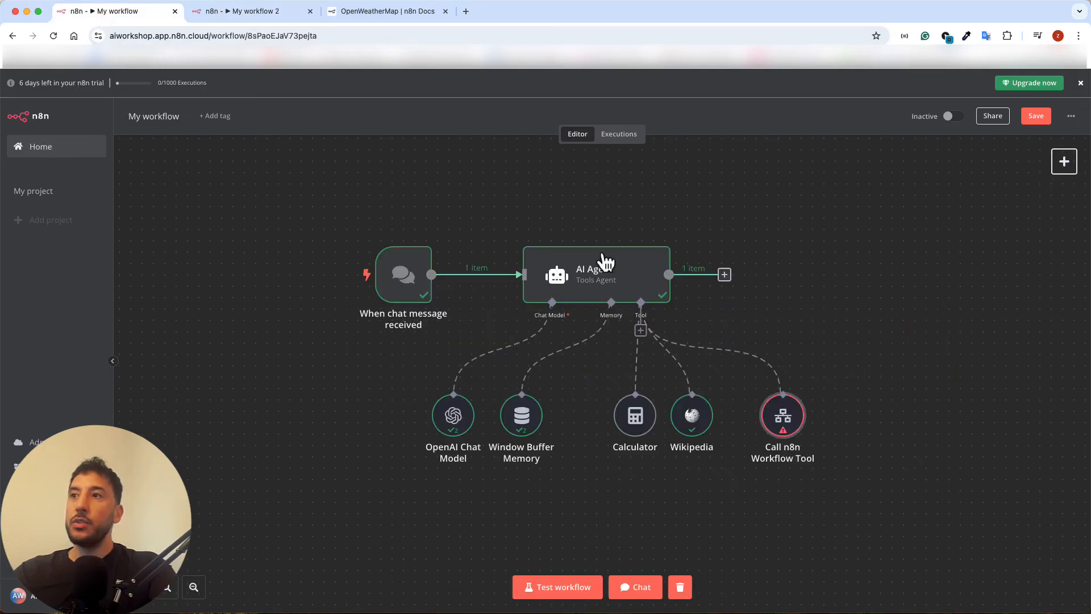
double_click(780, 414)
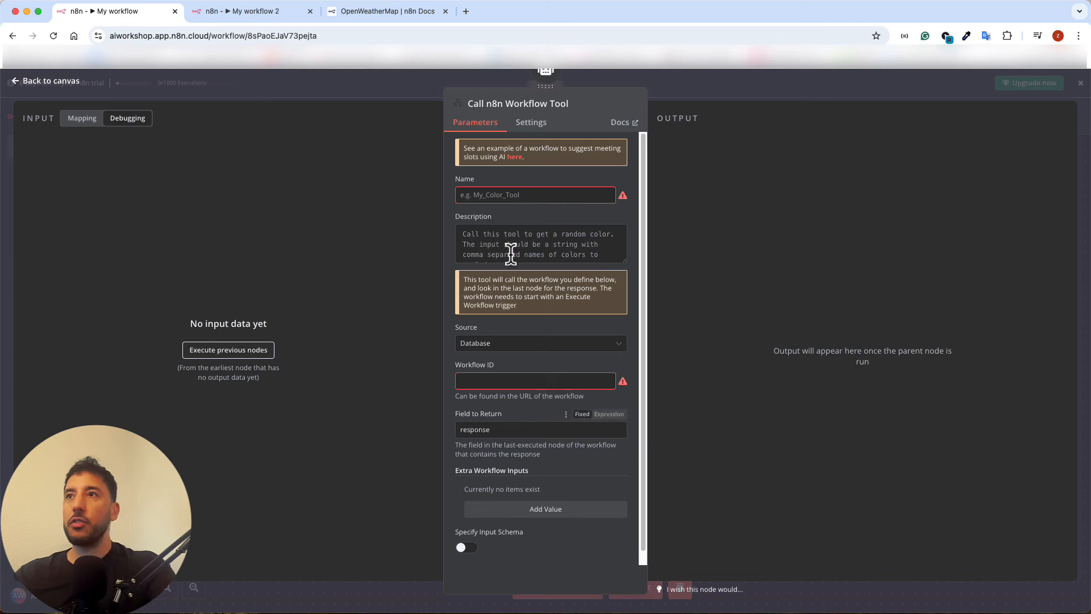
left_click(523, 104)
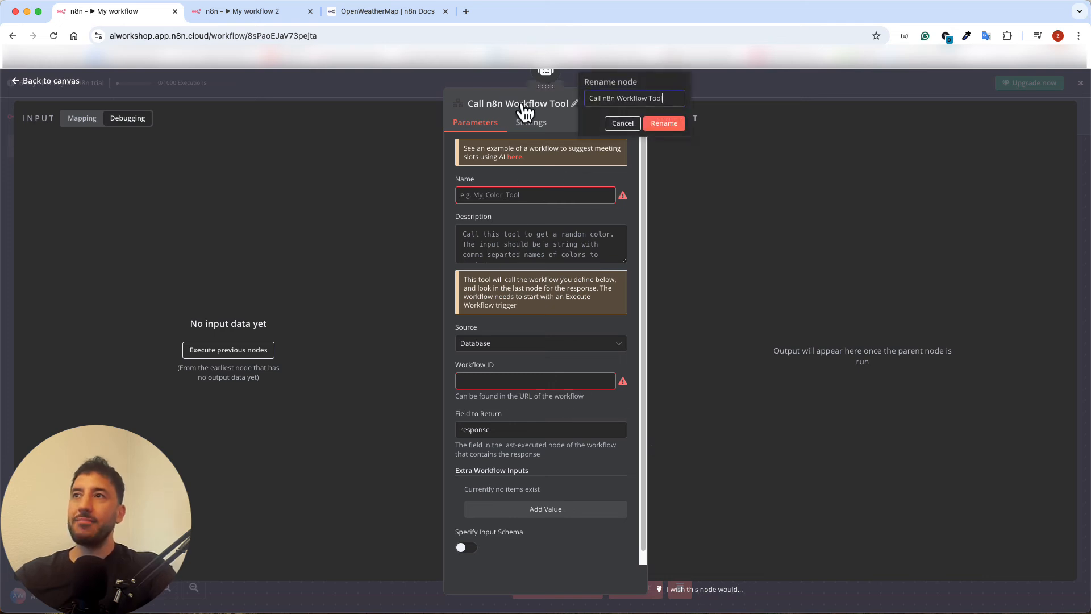
left_click(621, 123)
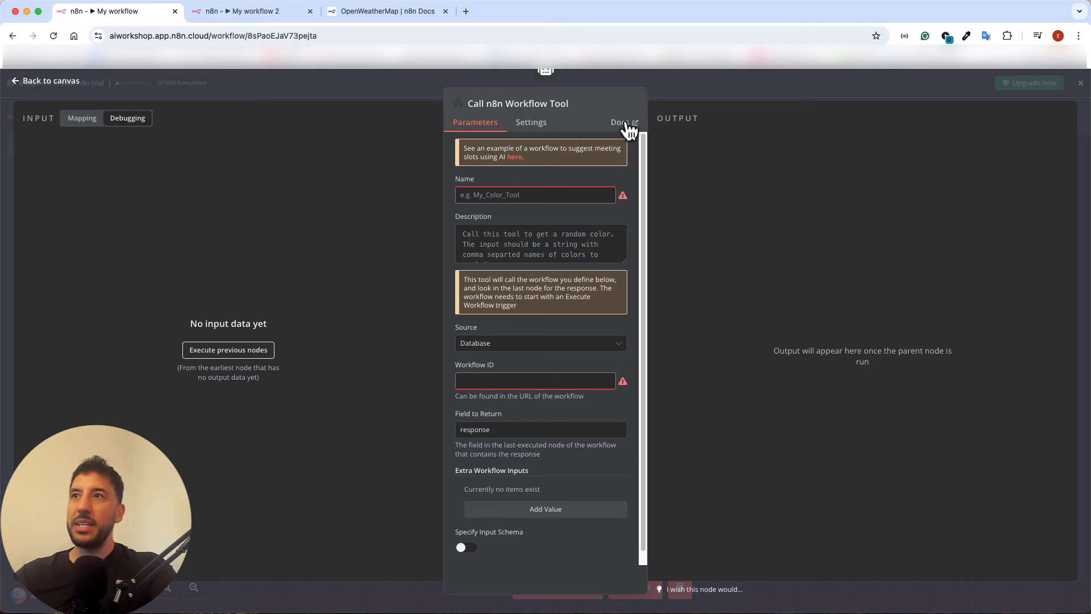
Set the workflow tool's Name to WeatherTool, without a space, and enlarge the Description box
left_click(498, 191)
type("We")
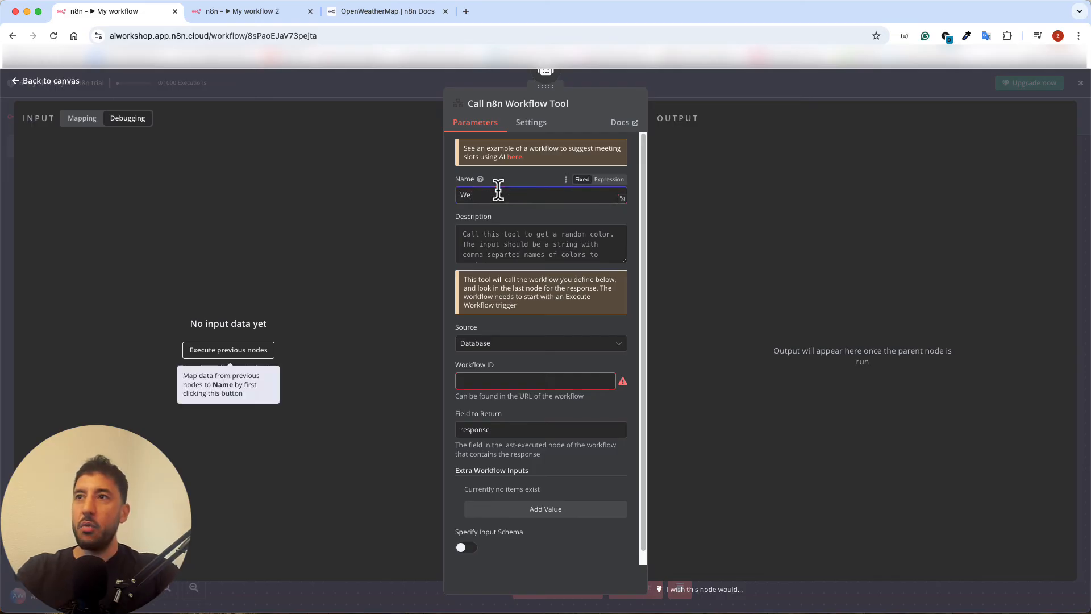
type("ather ")
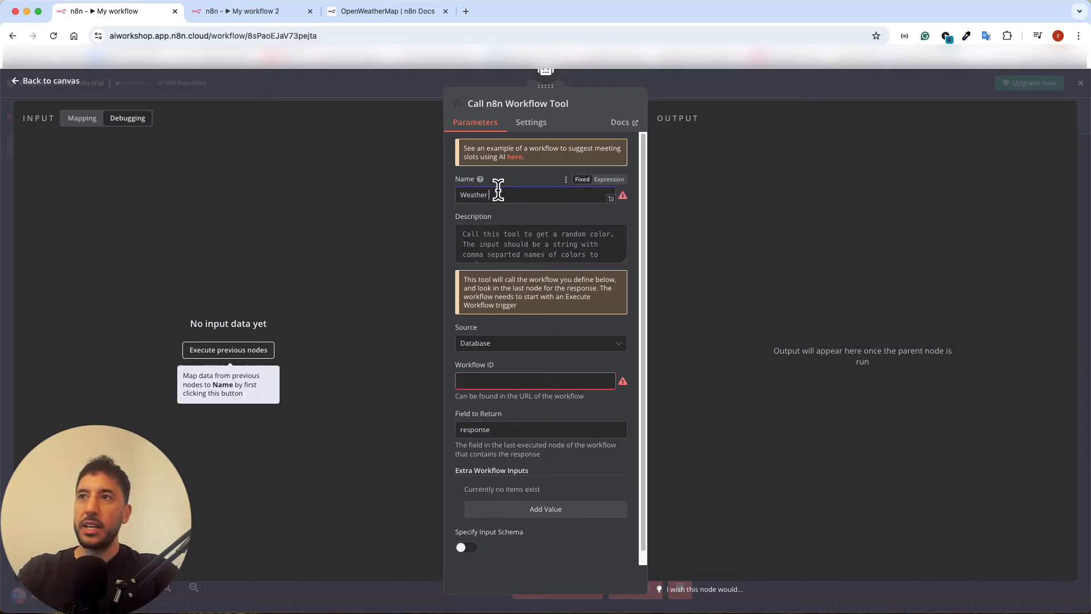
type("T")
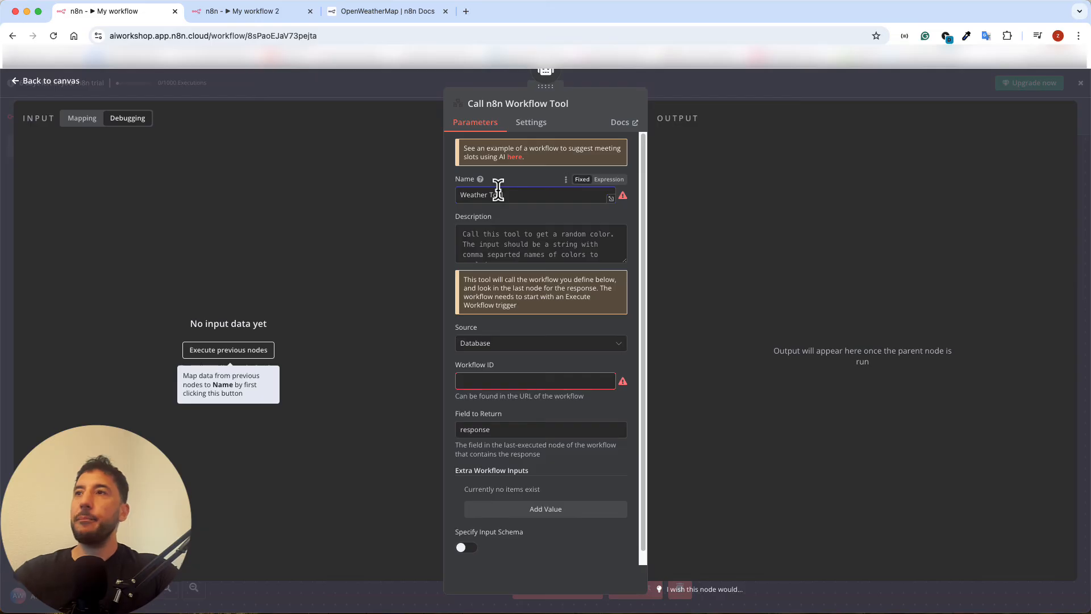
type("ool")
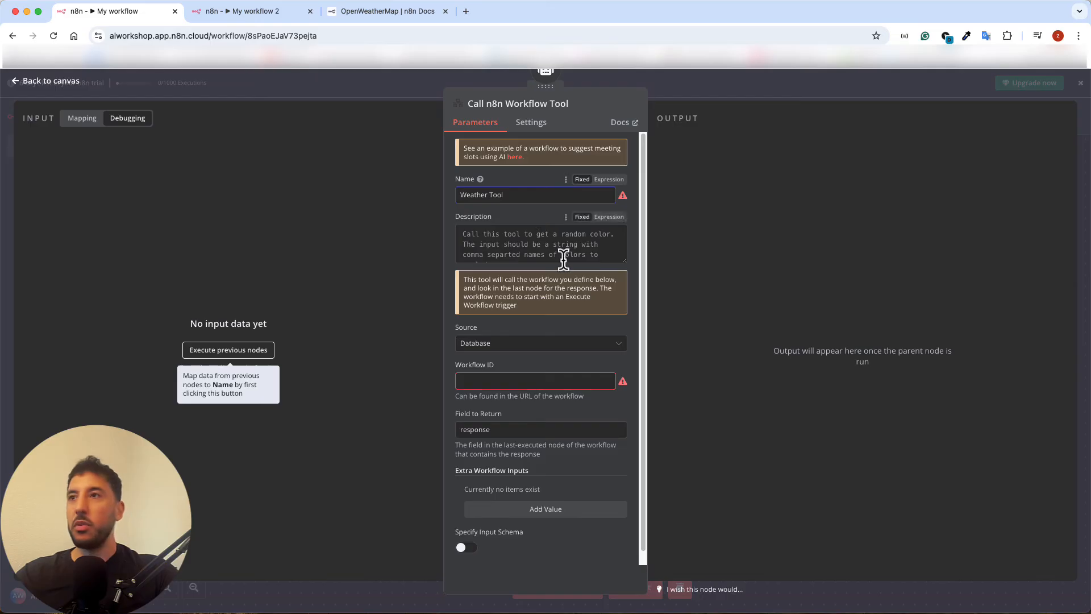
left_click_drag(624, 262, 625, 300)
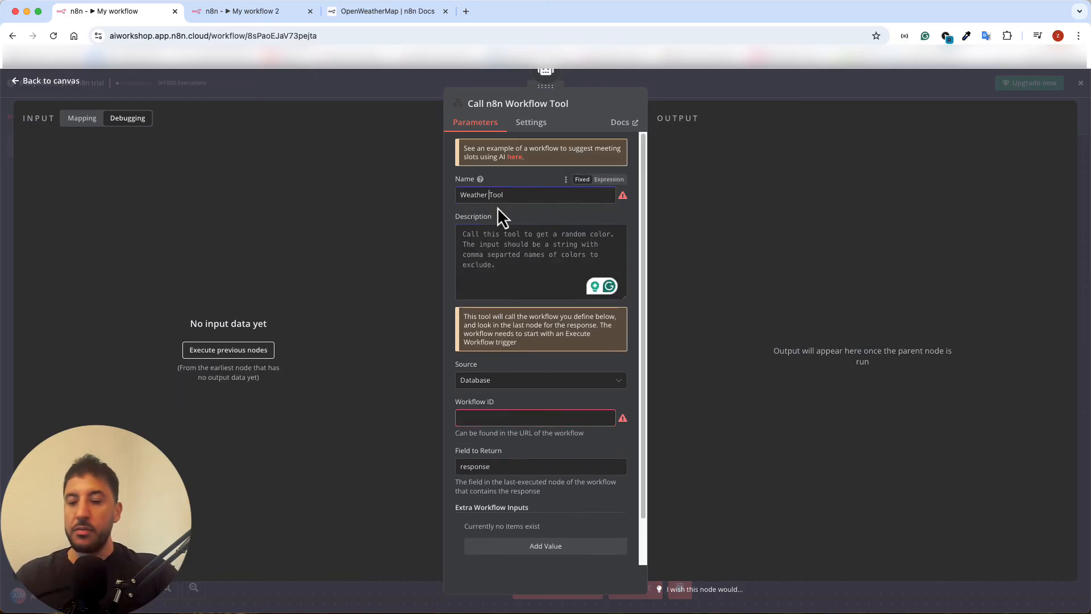
key("BackSpace")
Describe the tool as "Use this tool to get the current weather data for a specific city. Input should be the name of the city."
left_click(493, 233)
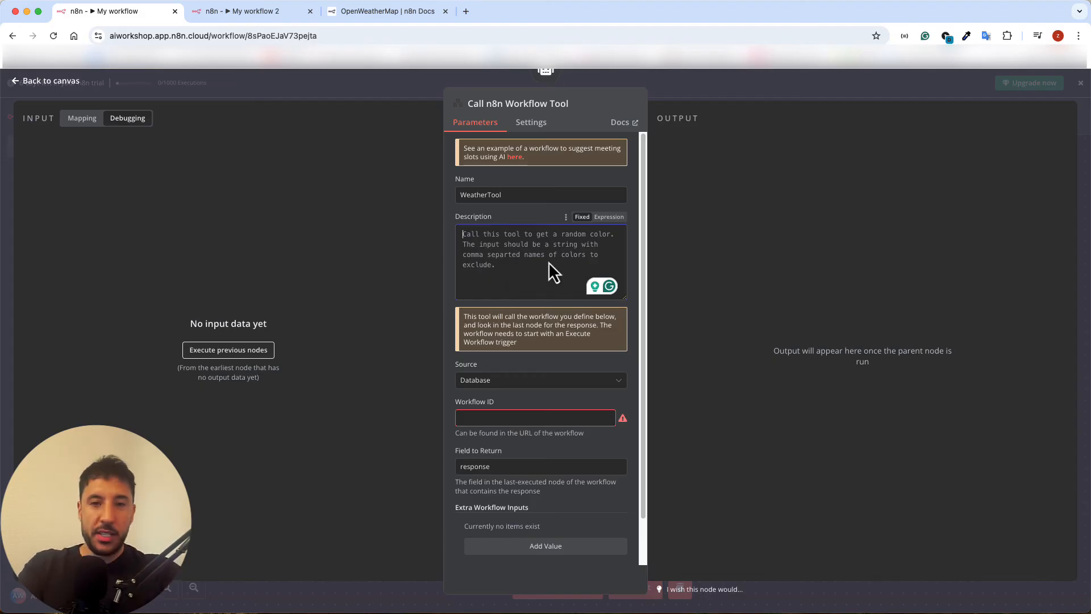
type("Tg")
key("BackSpace")
key("BackSpace")
type("Use ")
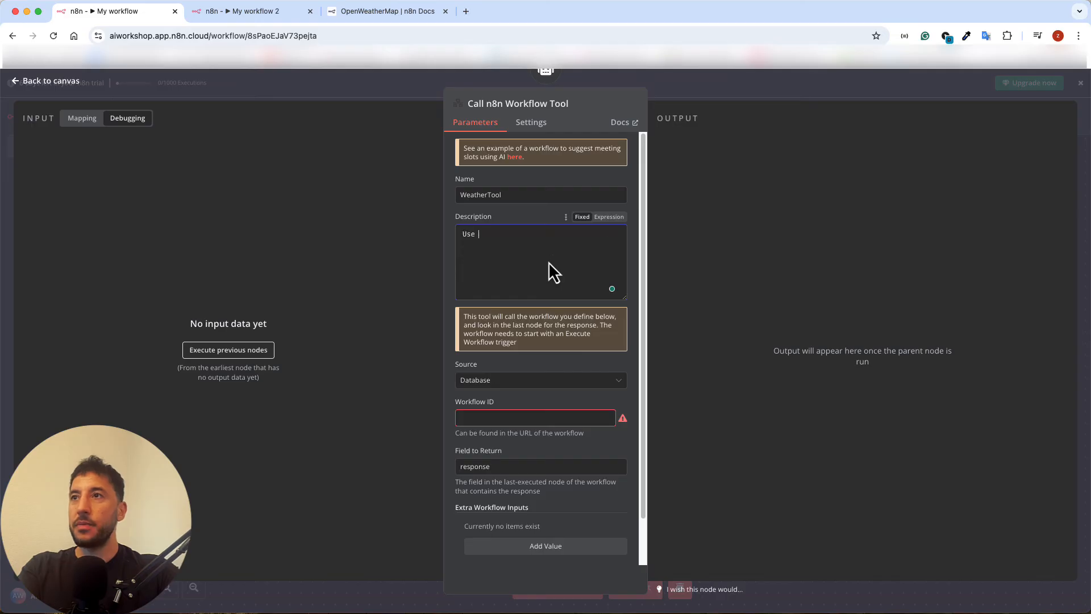
type("this tool to get the cur")
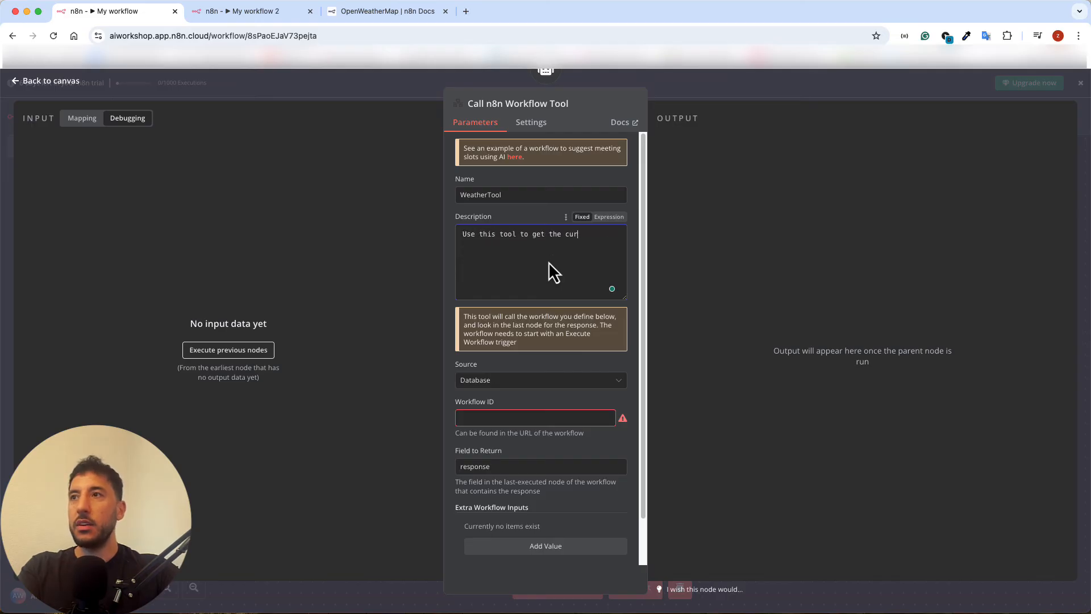
type("rent weather data for a specif")
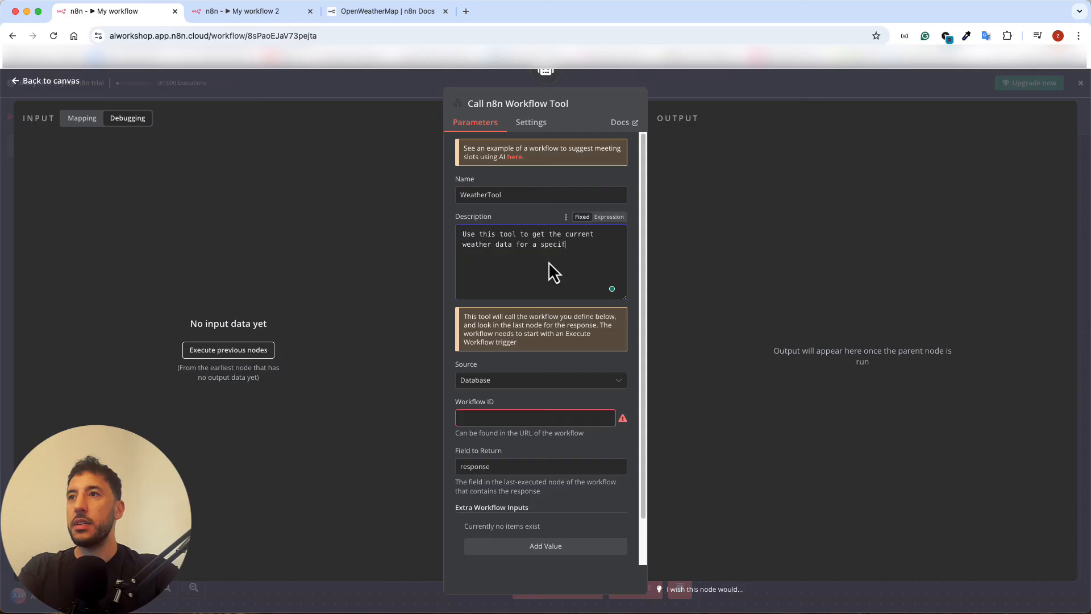
type("ic city  I")
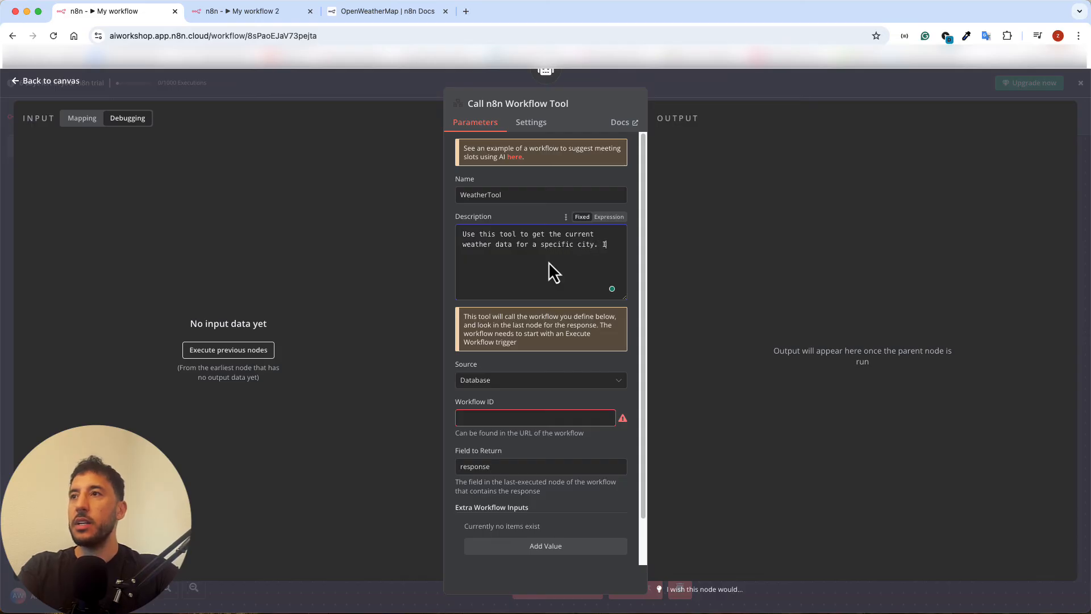
type("nput should be")
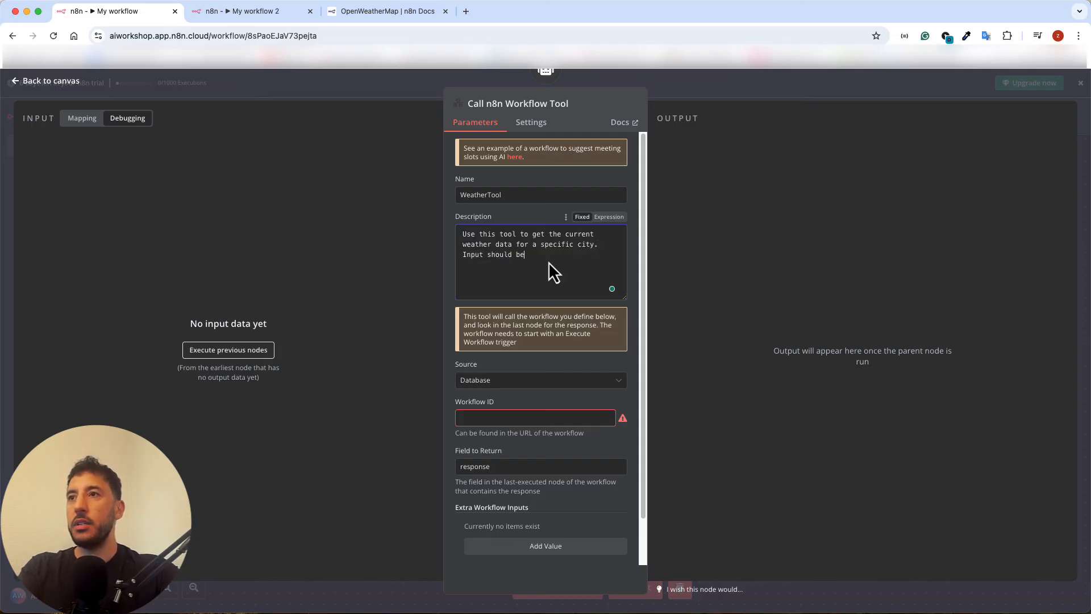
type(" the name of the city")
key("BackSpace")
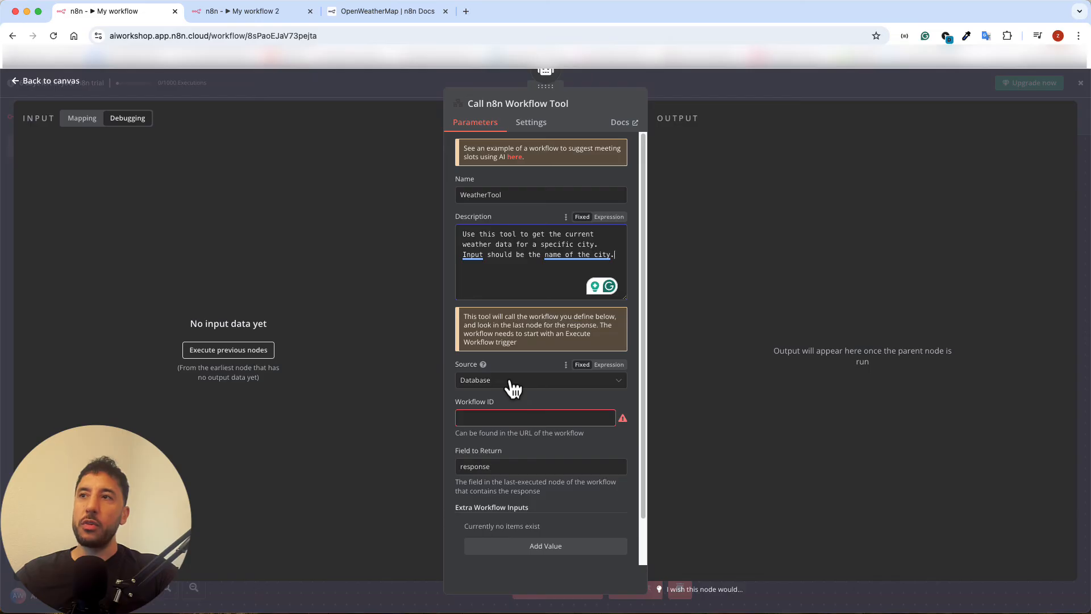
left_click(513, 384)
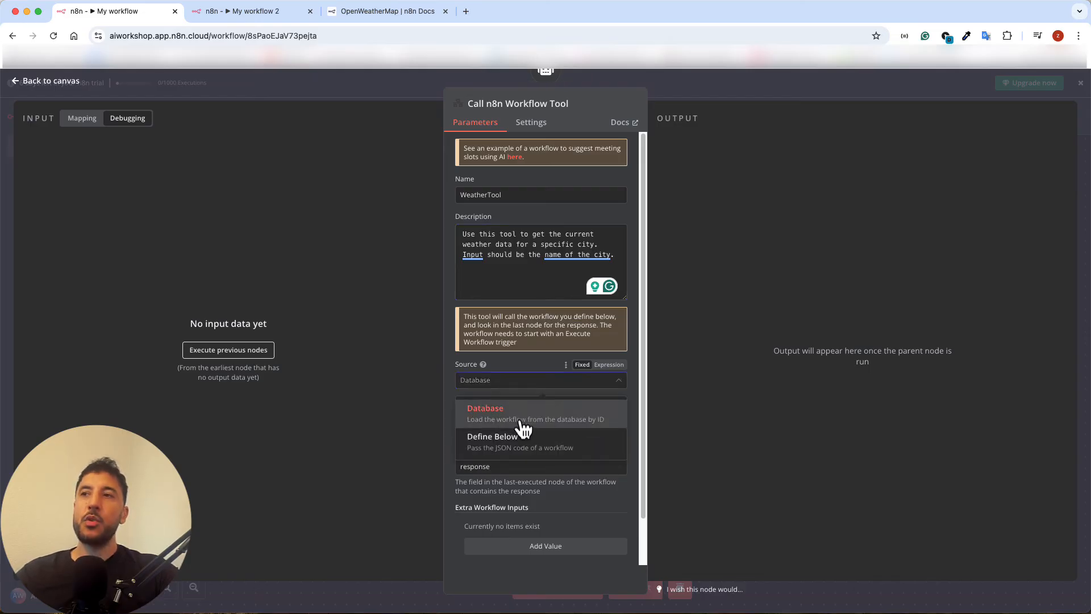
left_click(516, 443)
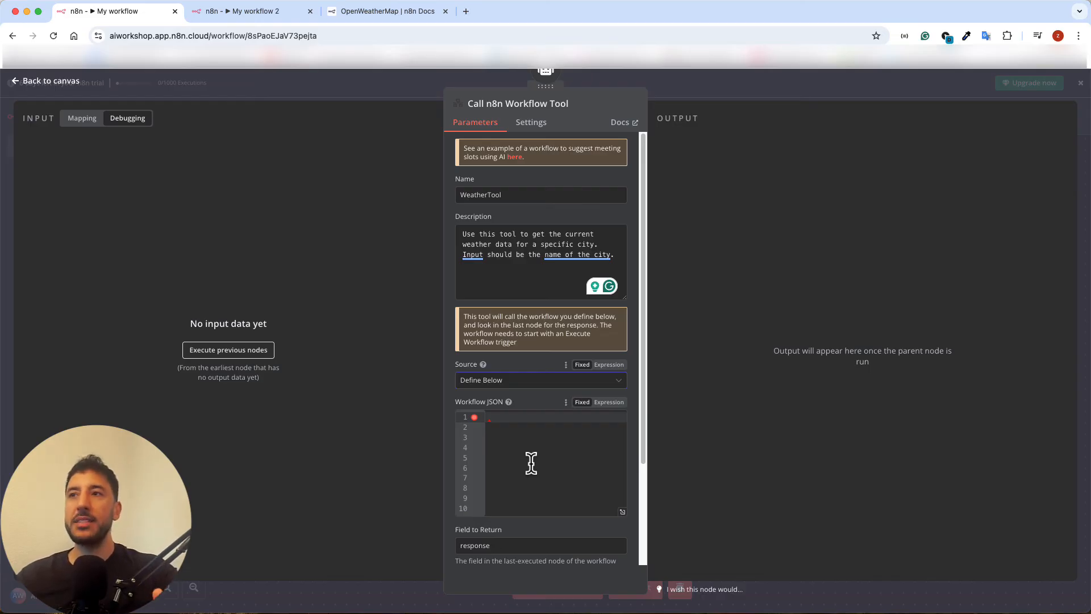
left_click(534, 380)
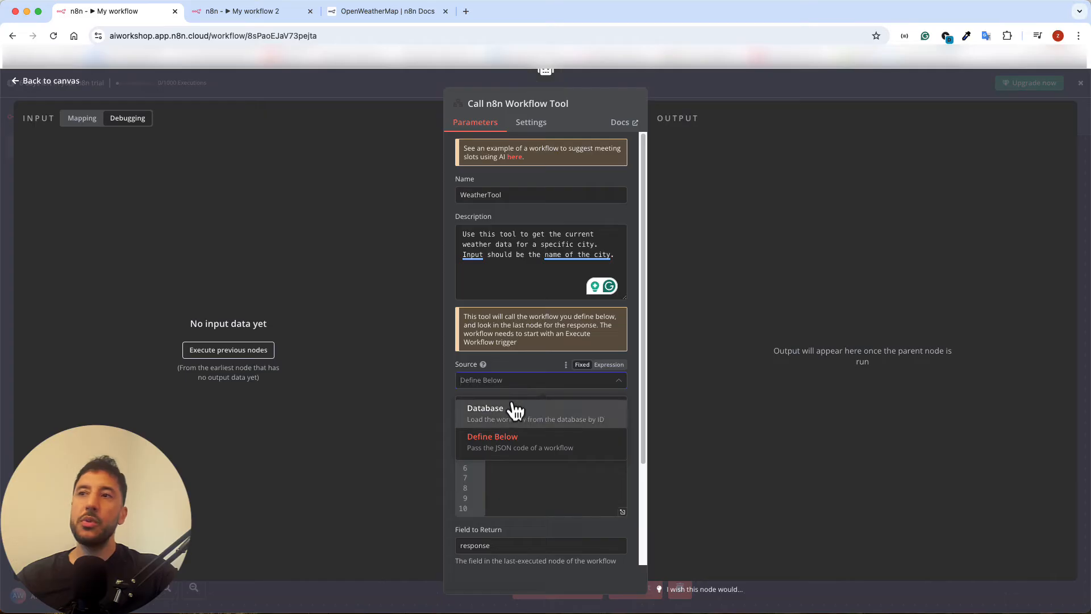
left_click(513, 408)
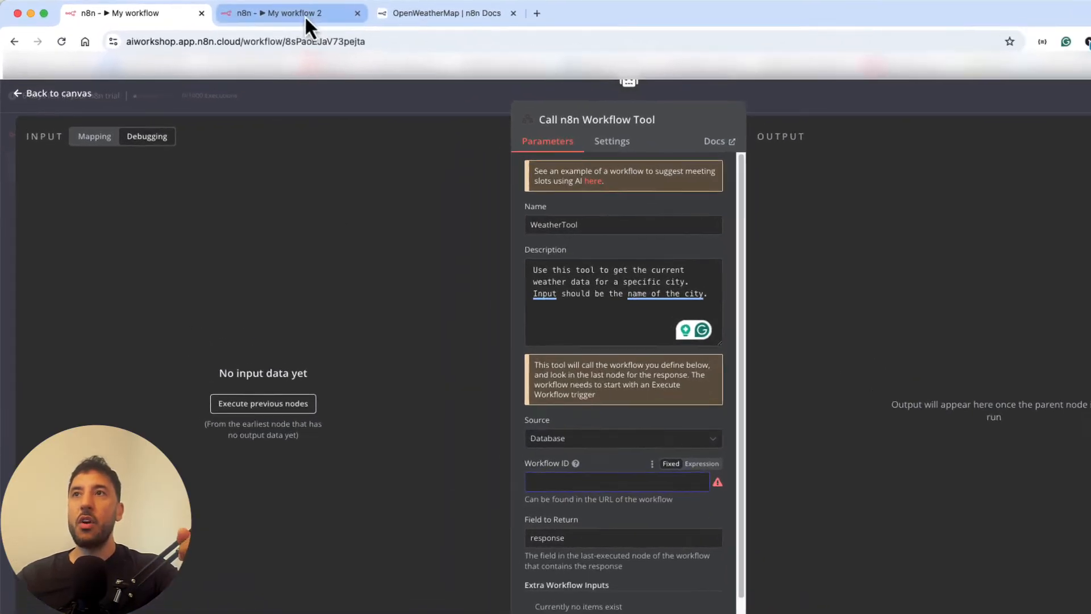
Switch to My workflow 2 and copy its workflow ID from the end of the URL
left_click(305, 16)
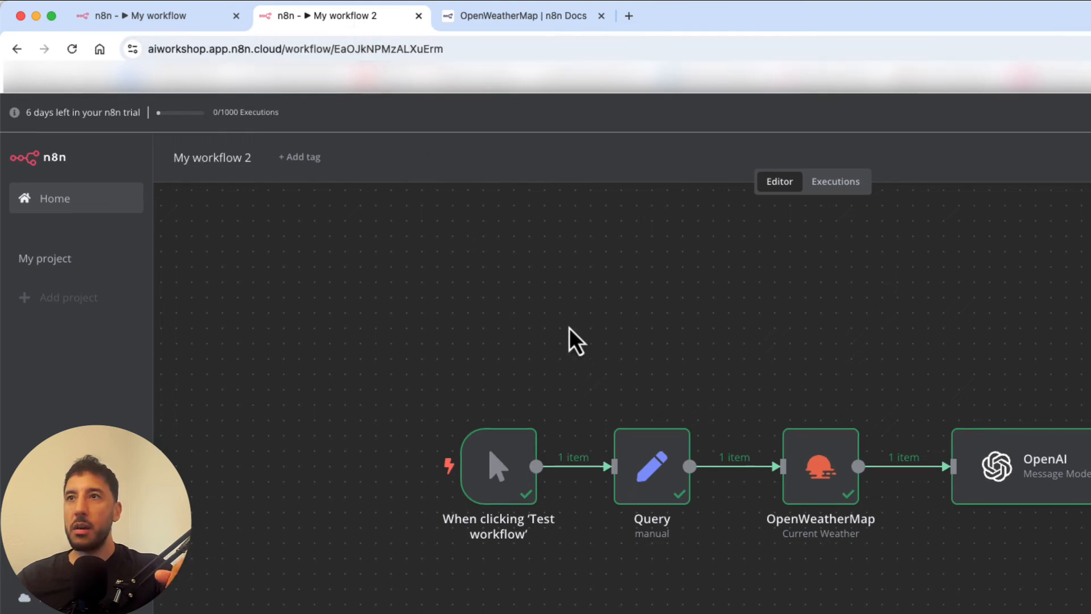
left_click(311, 49)
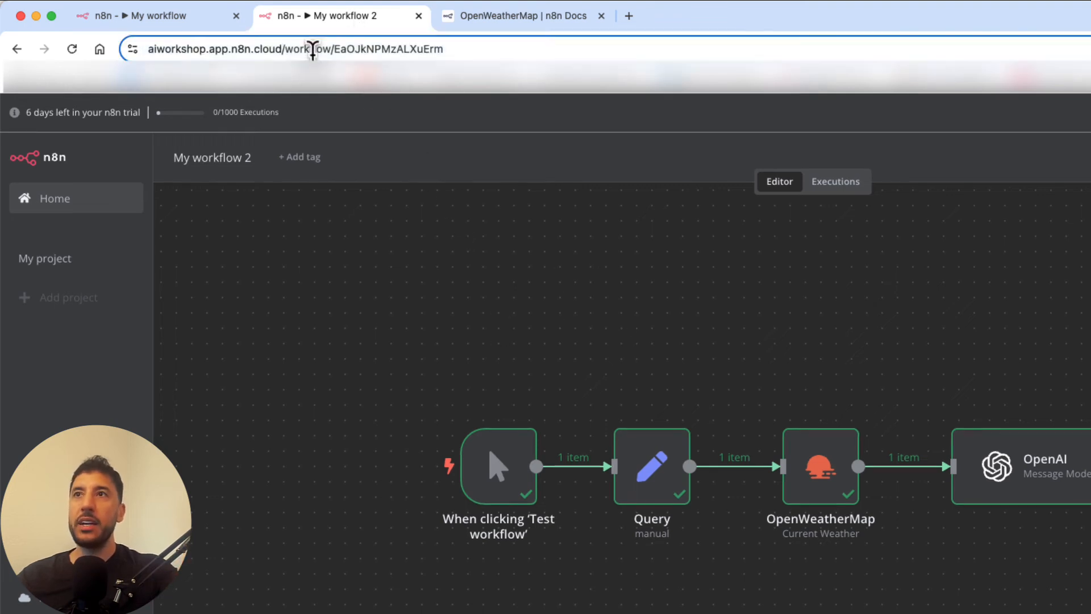
double_click(389, 48)
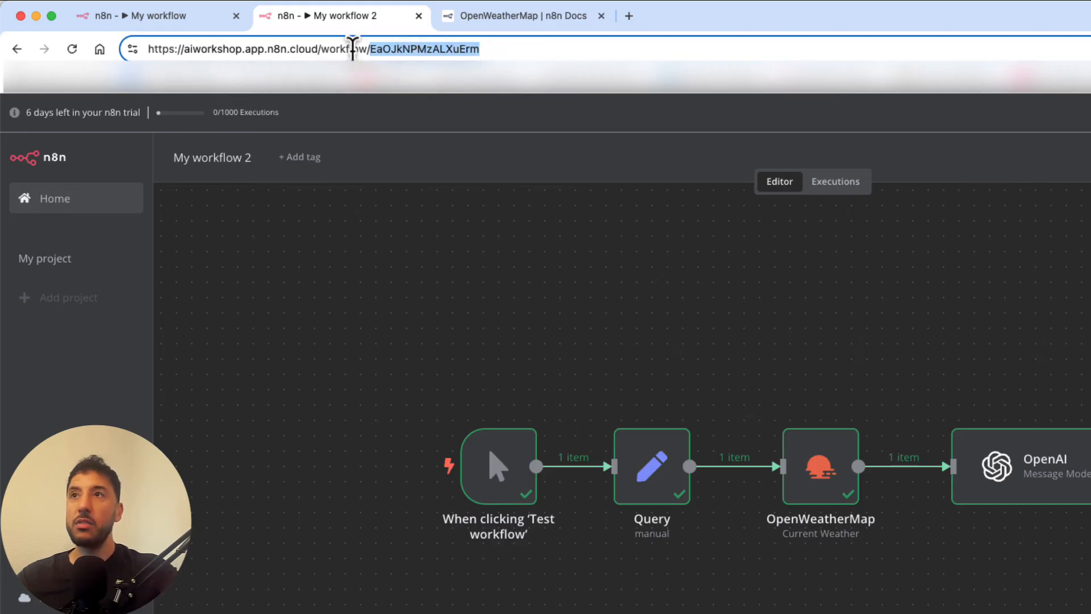
right_click(422, 49)
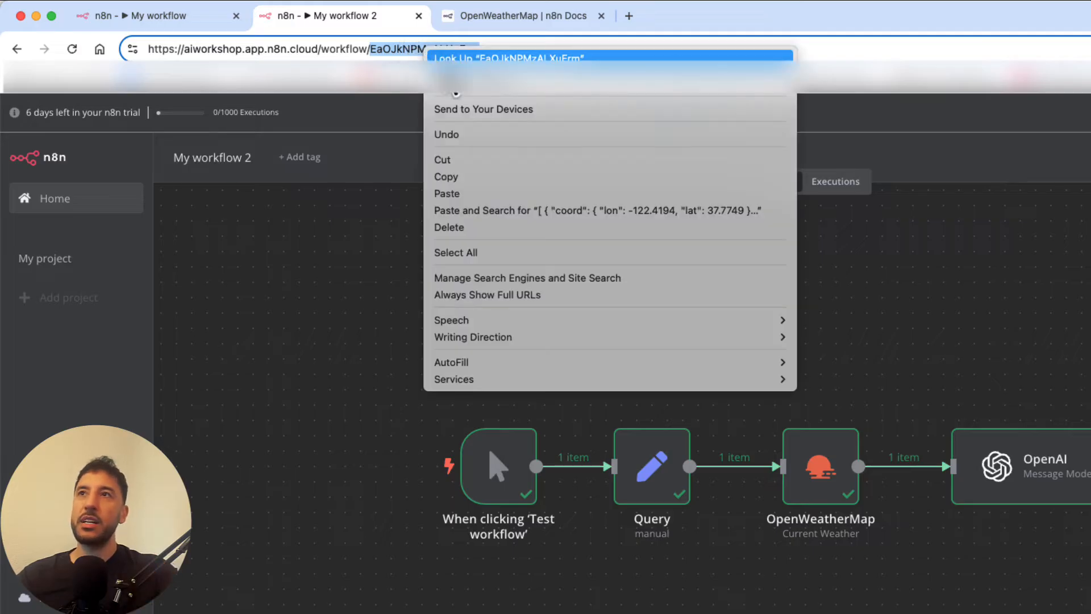
left_click(470, 178)
Paste the copied ID as the WeatherTool's Workflow ID in My workflow and return to the canvas
left_click(157, 15)
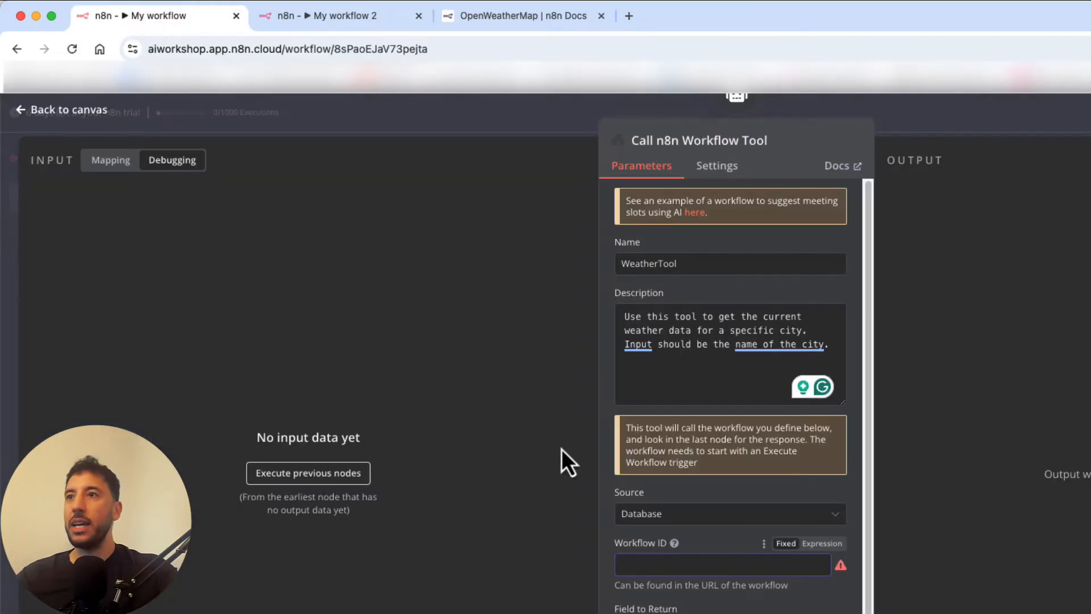
right_click(643, 562)
left_click(506, 492)
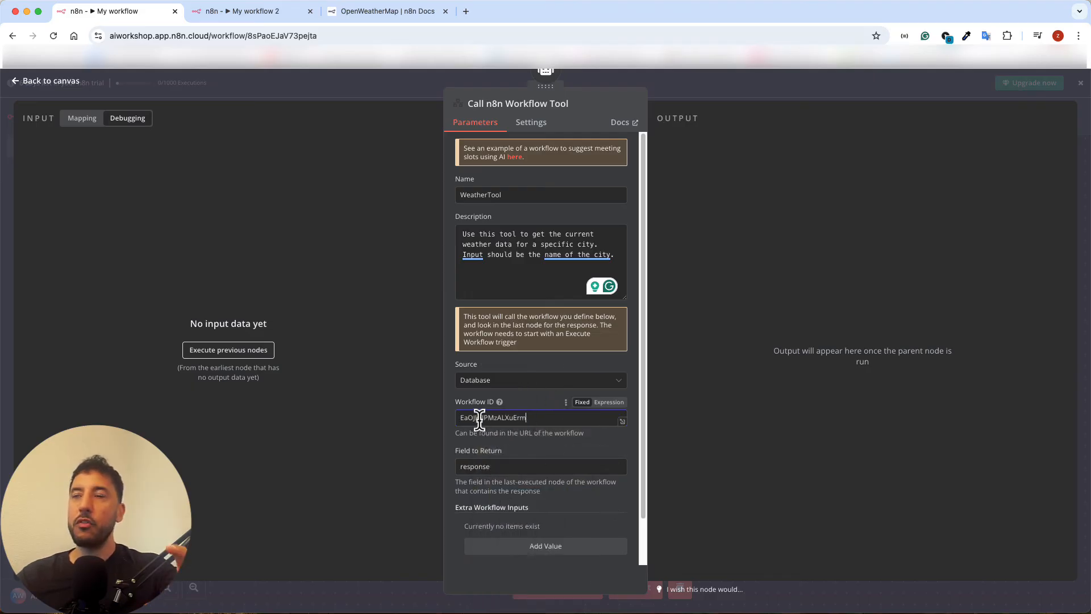
left_click(245, 17)
left_click(91, 19)
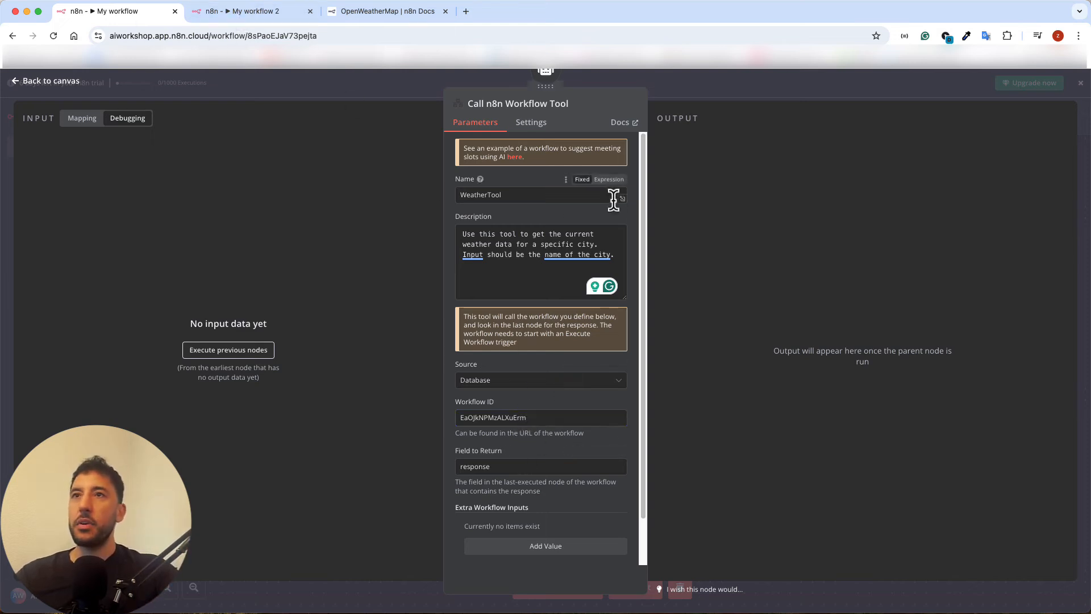
left_click(699, 89)
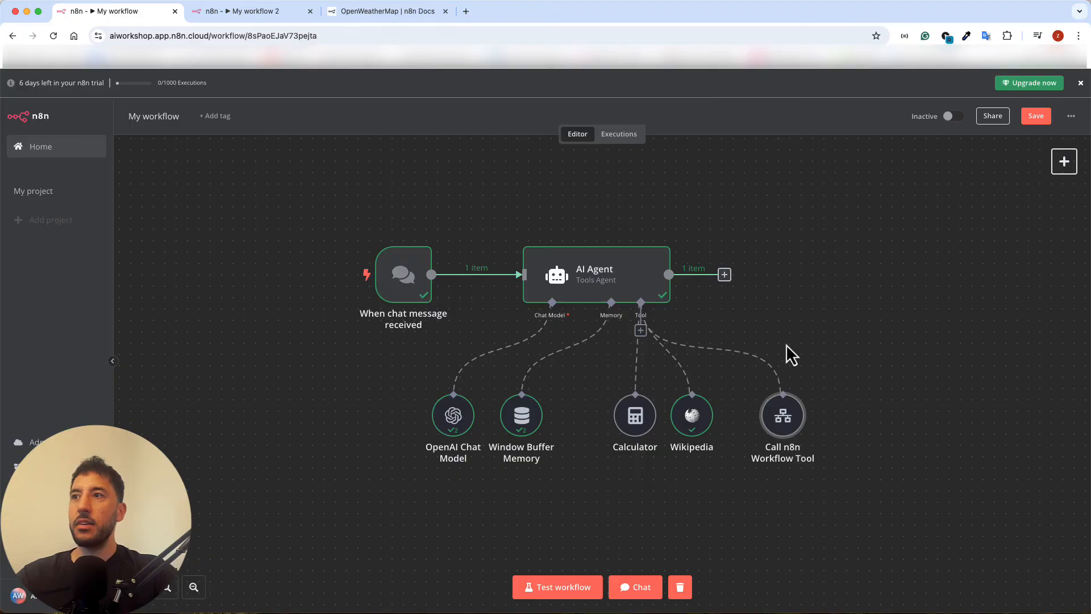
Nudge the Call n8n Workflow Tool node upward, and close the Response node in My workflow 2 before returning to My workflow
left_click_drag(778, 426, 778, 415)
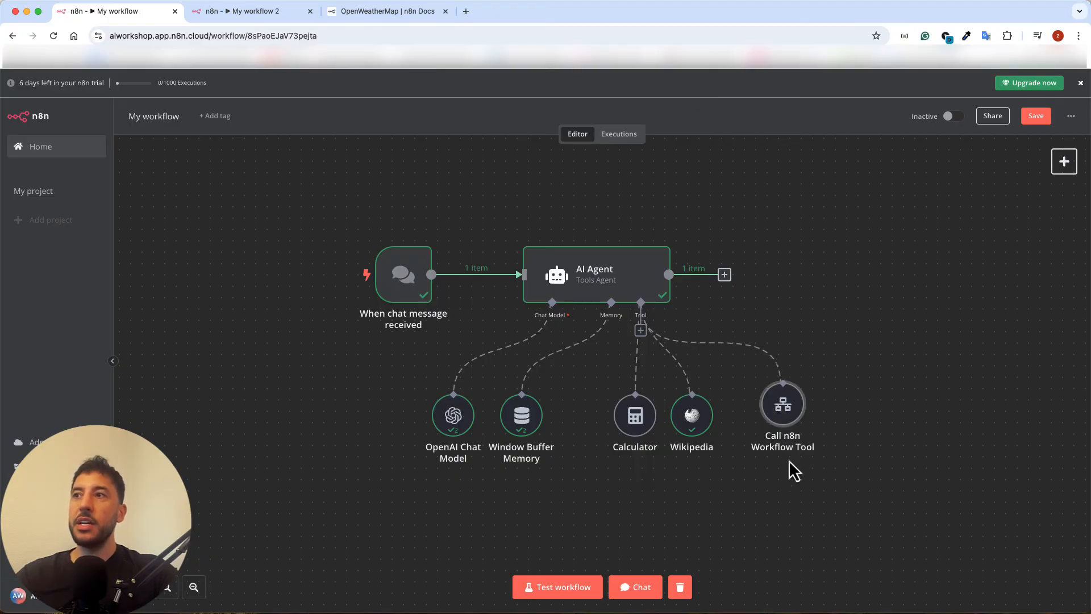
left_click(244, 12)
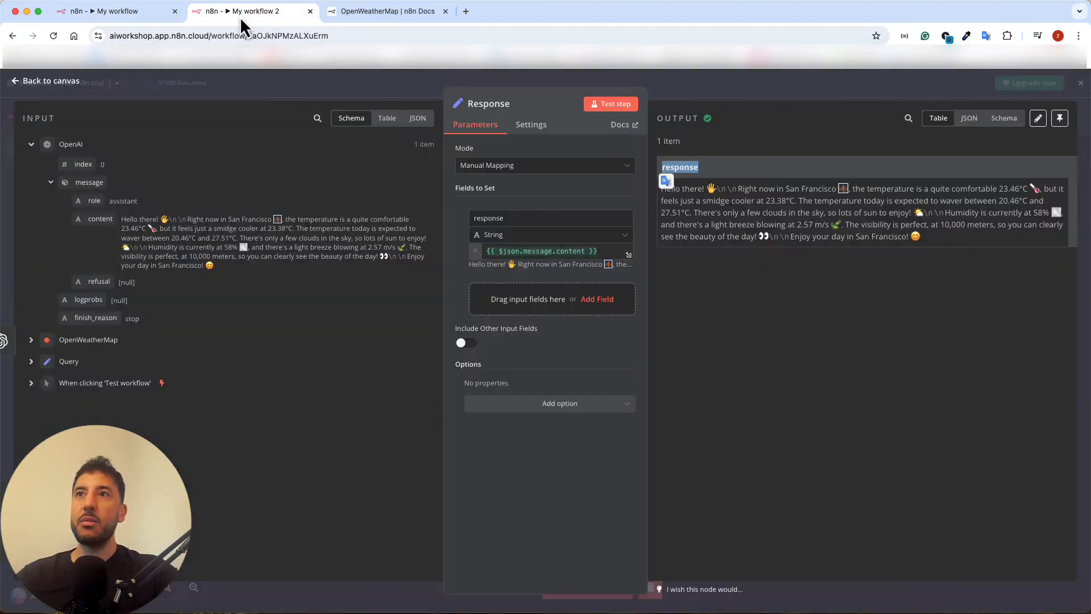
left_click(274, 96)
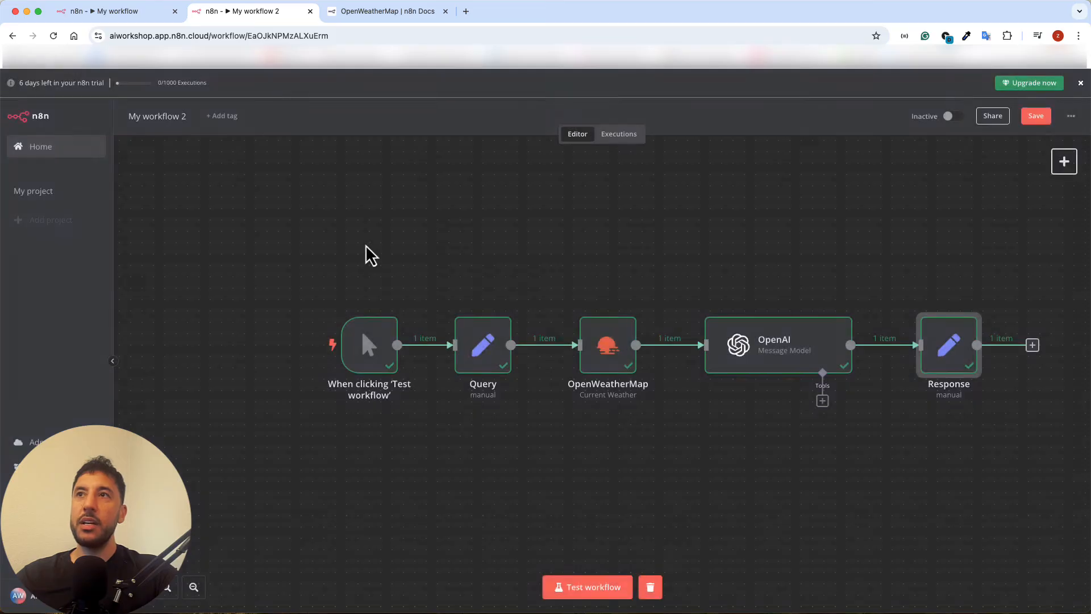
left_click(100, 19)
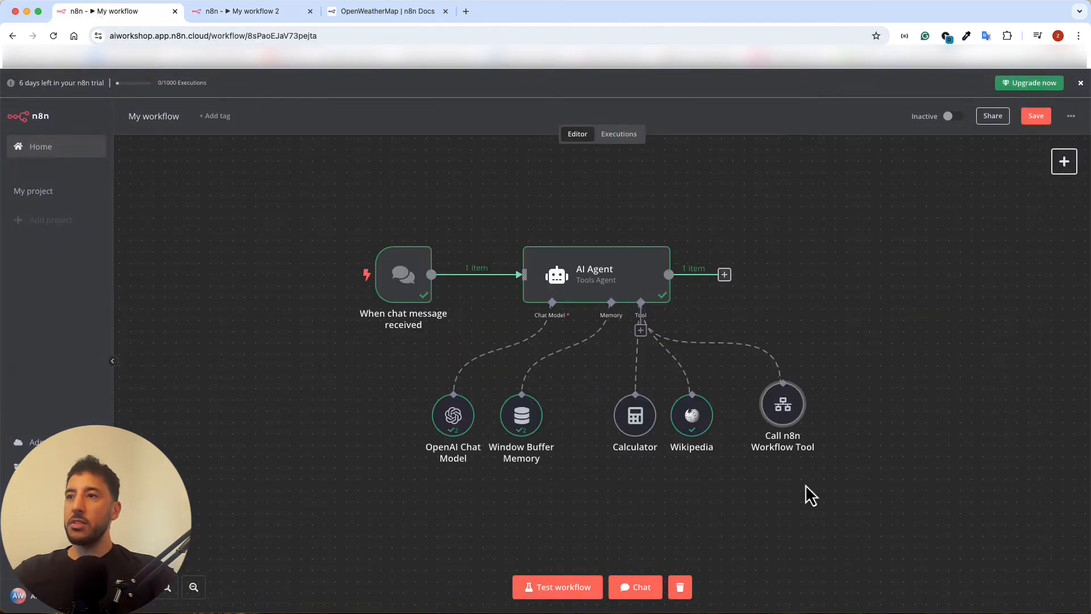
Save My workflow and align the Call n8n Workflow Tool node in a row with the Wikipedia node
left_click(1034, 115)
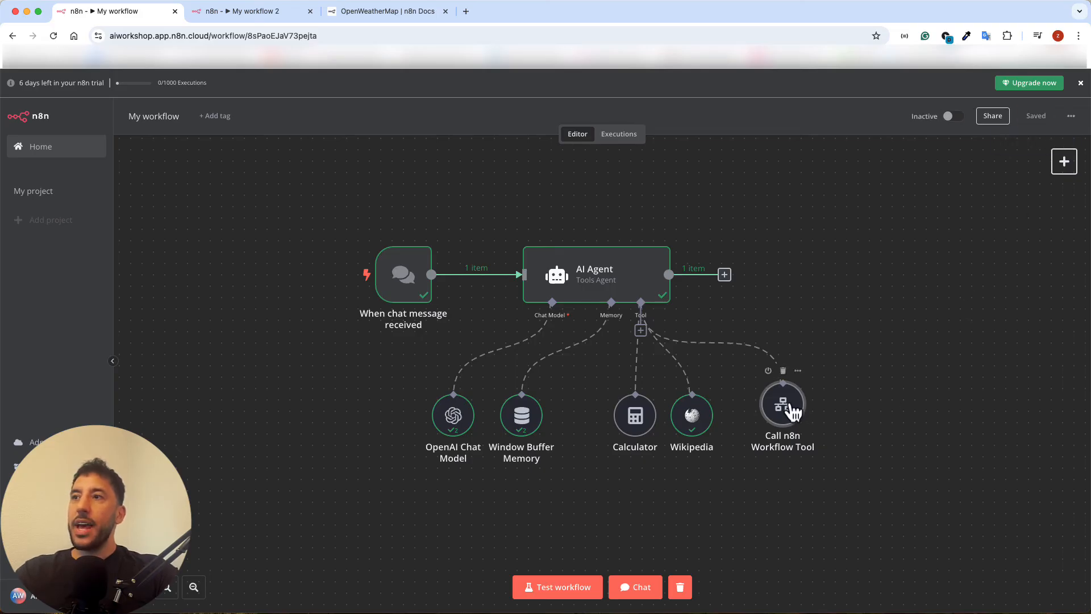
left_click_drag(798, 410, 787, 421)
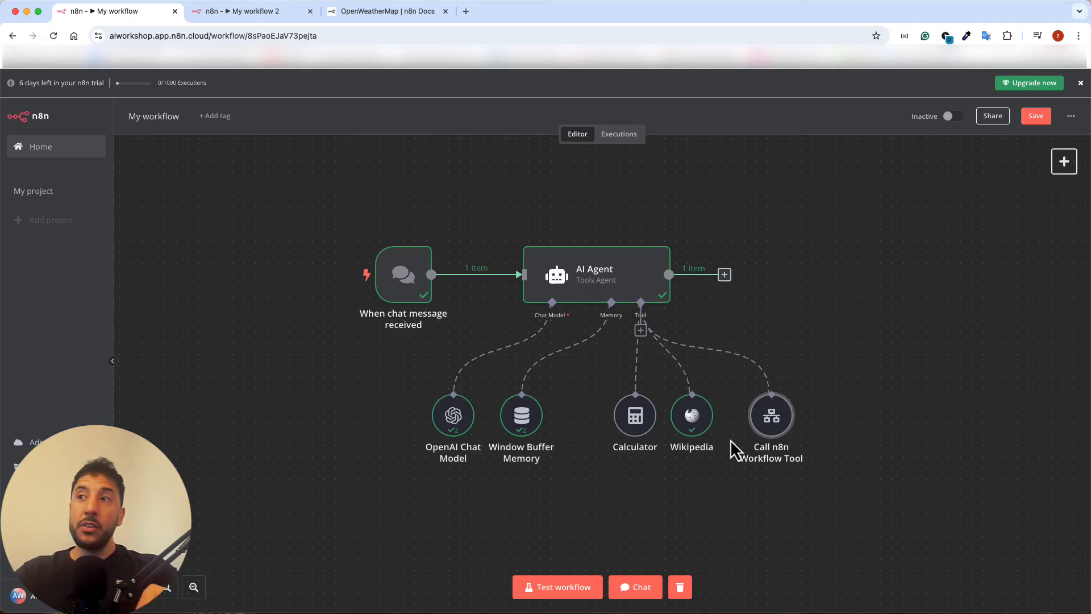
mouse_move(774, 439)
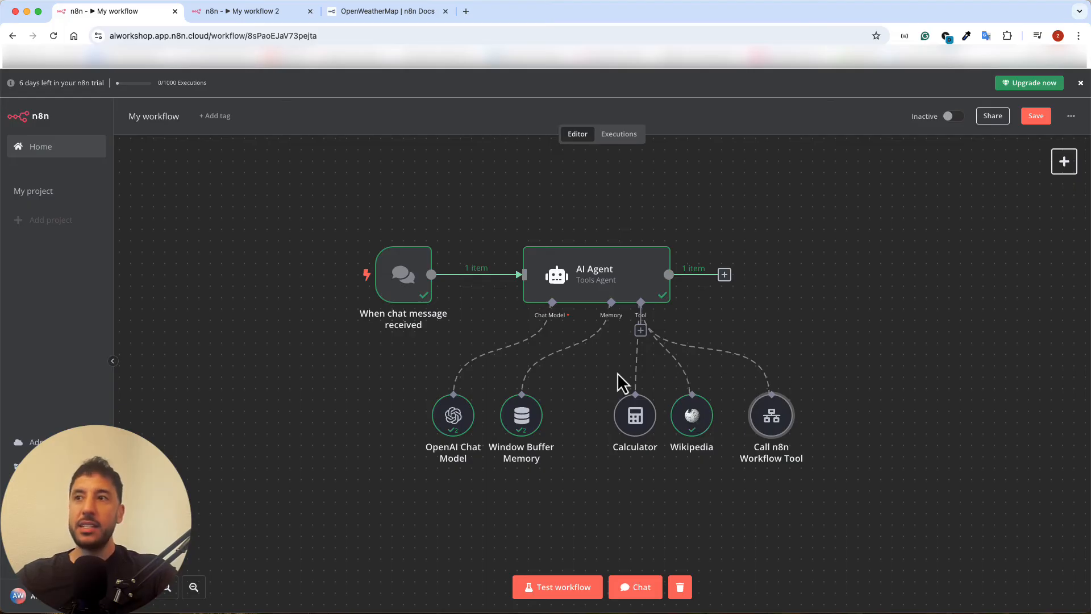
Open the AI Agent's chat and view the Wikipedia entry in the last message's log
left_click(642, 588)
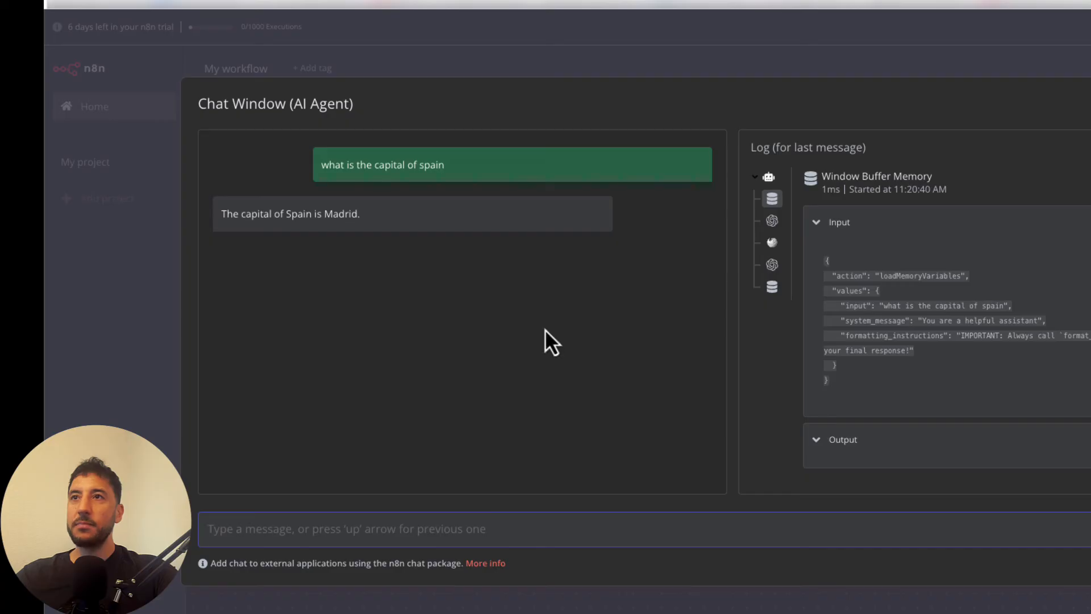
left_click(389, 201)
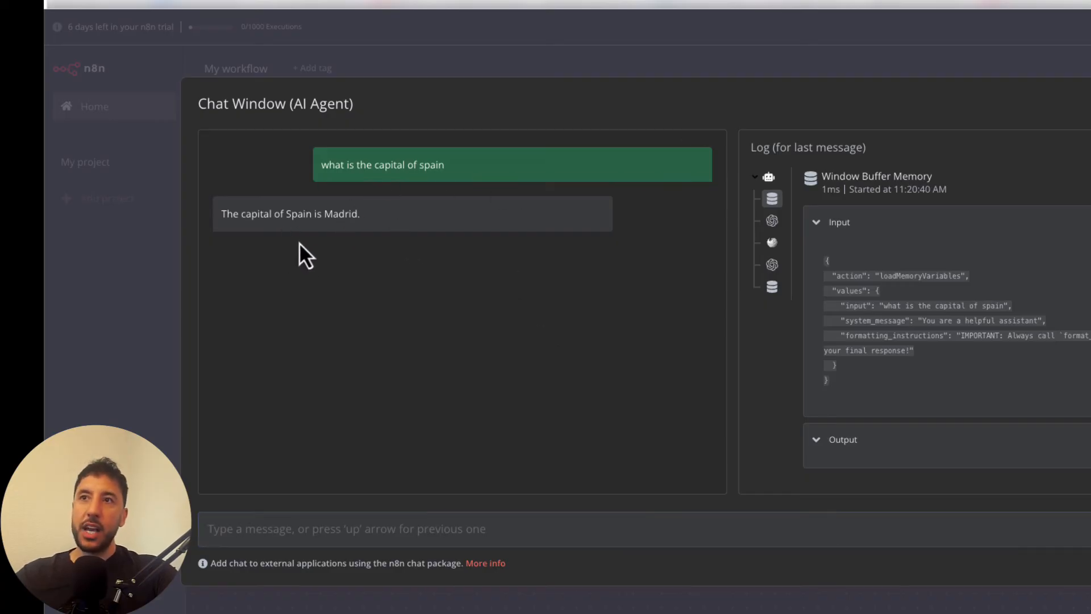
left_click(773, 243)
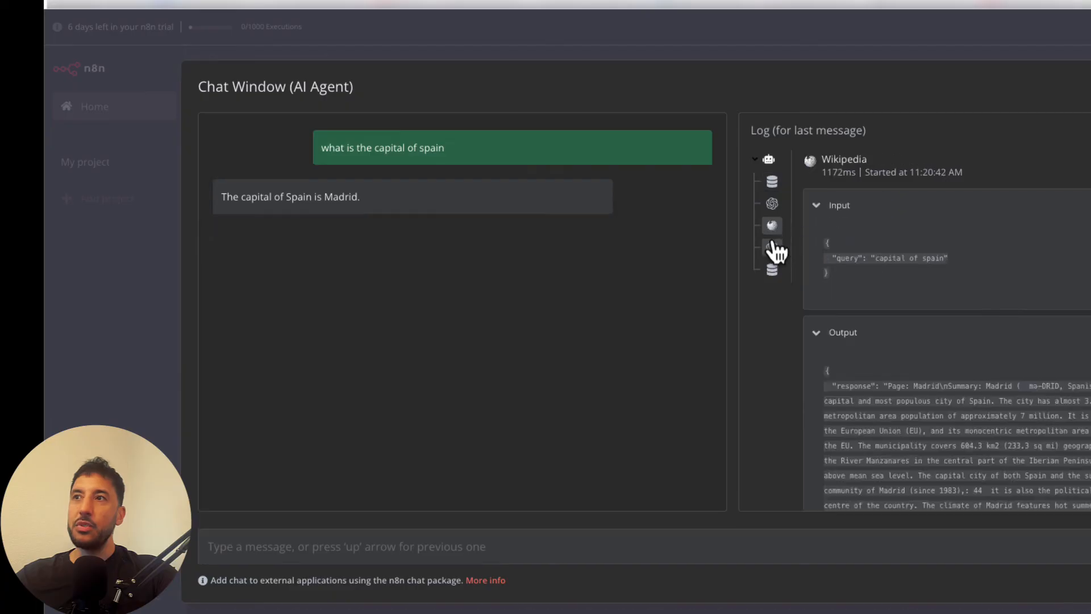
Ask the agent "what is the weather in san francisco" and inspect the Call n8n Workflow Tool entry in the log
left_click(349, 550)
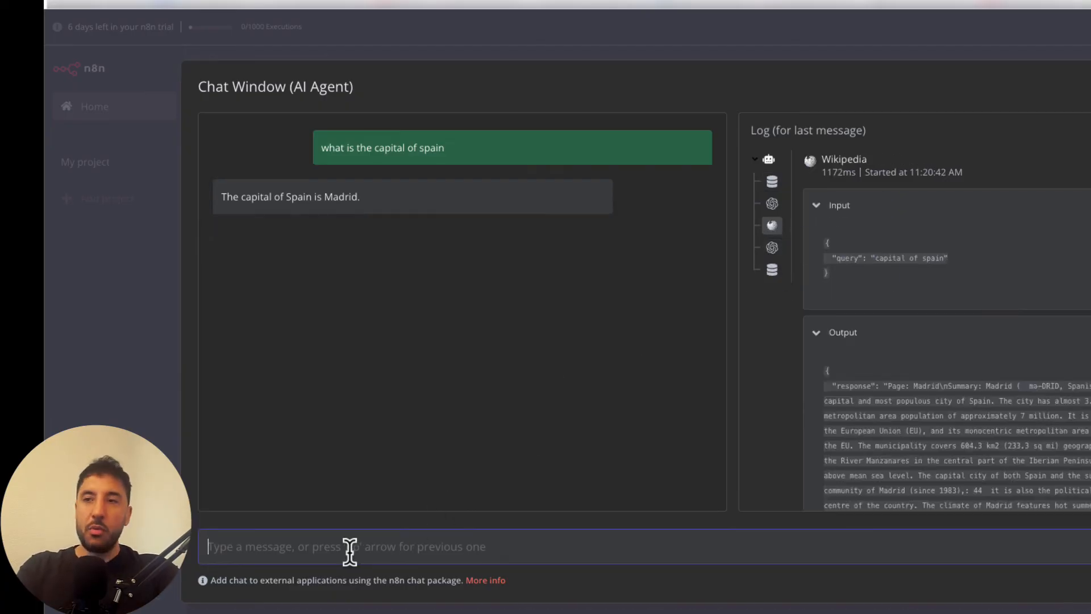
type("What")
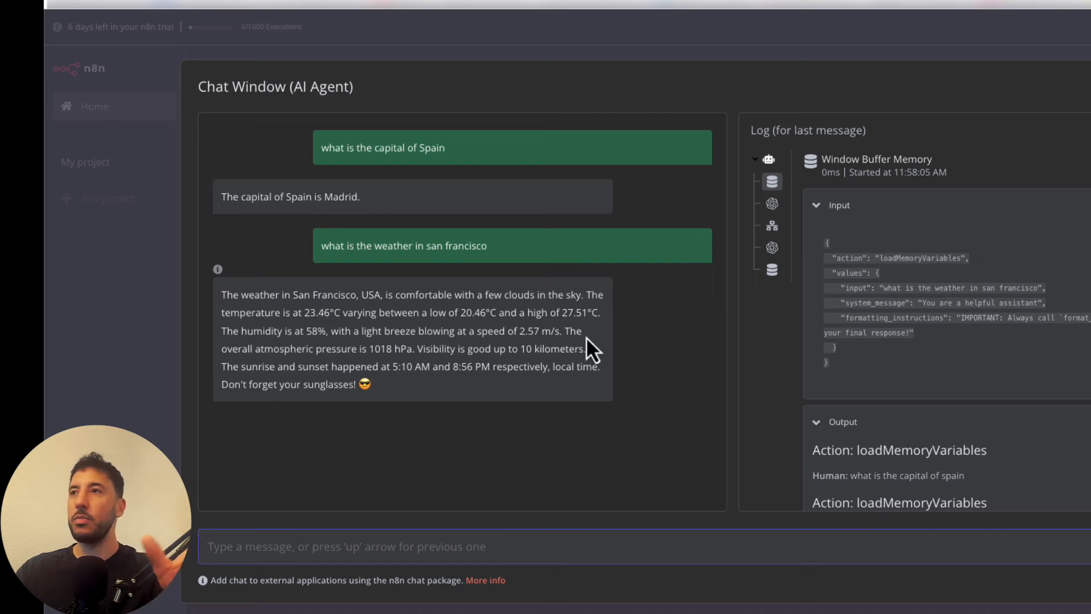
left_click(772, 225)
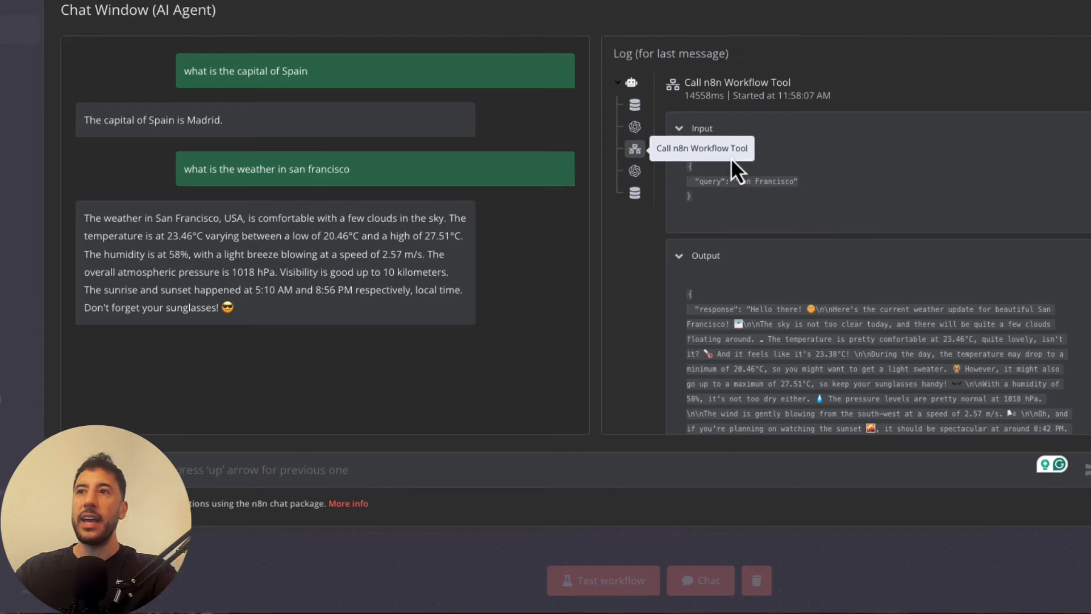
left_click(638, 1)
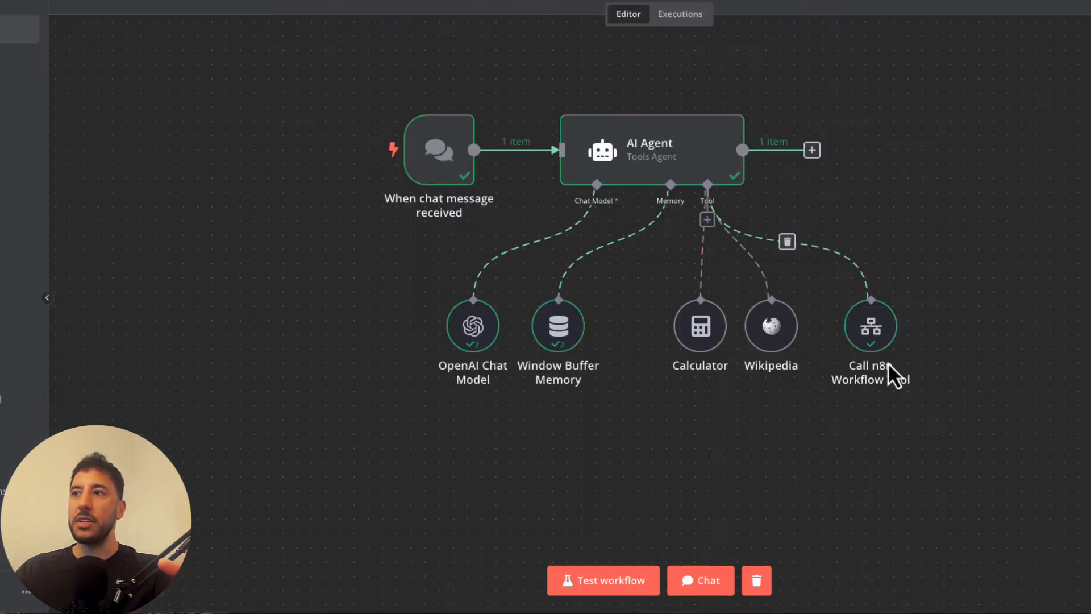
mouse_move(792, 353)
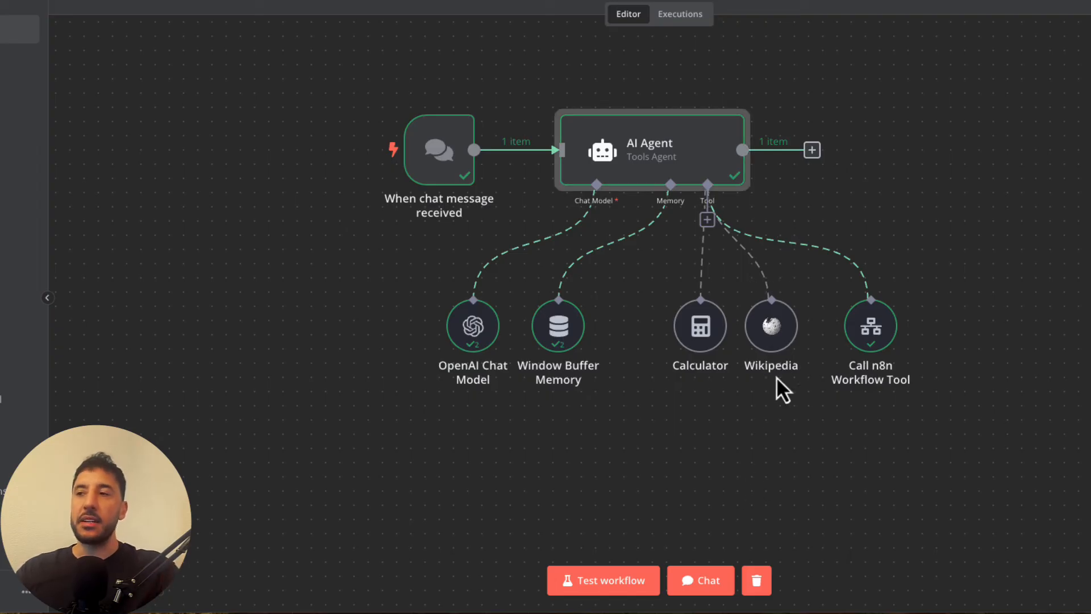
mouse_move(782, 344)
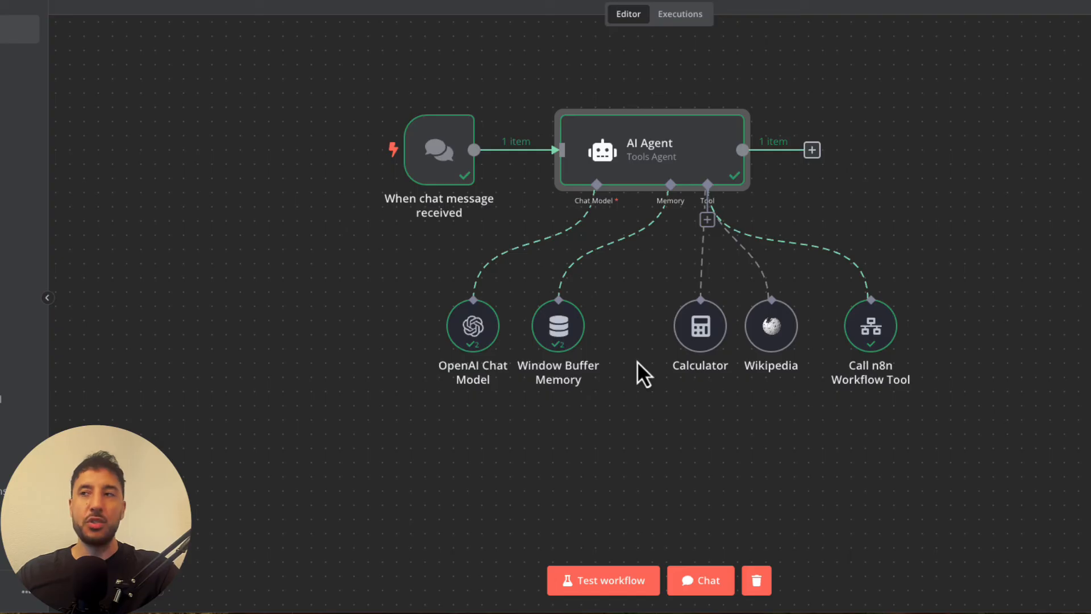
mouse_move(699, 348)
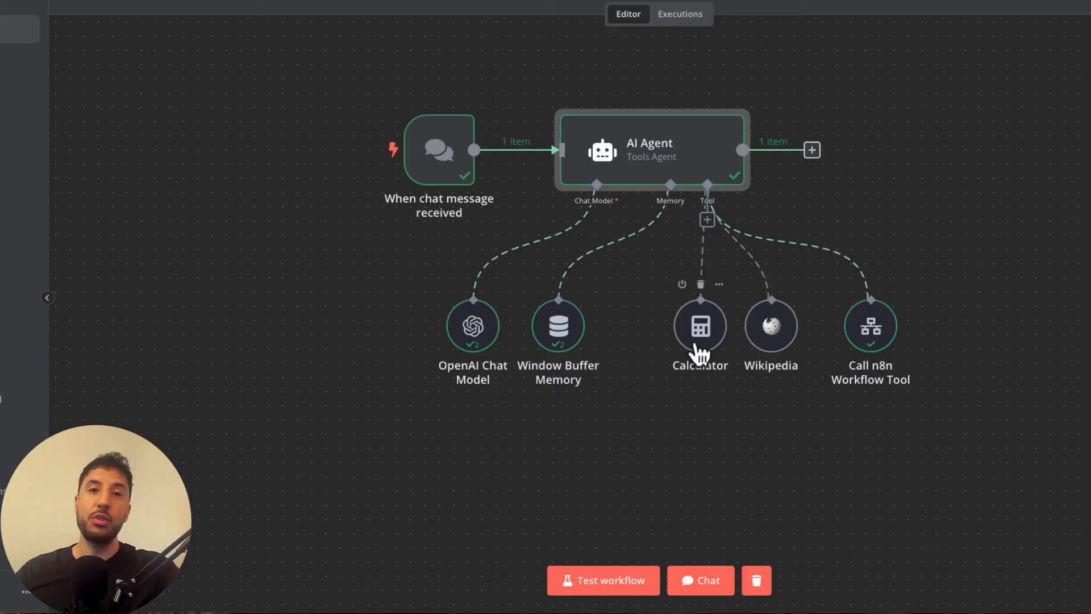